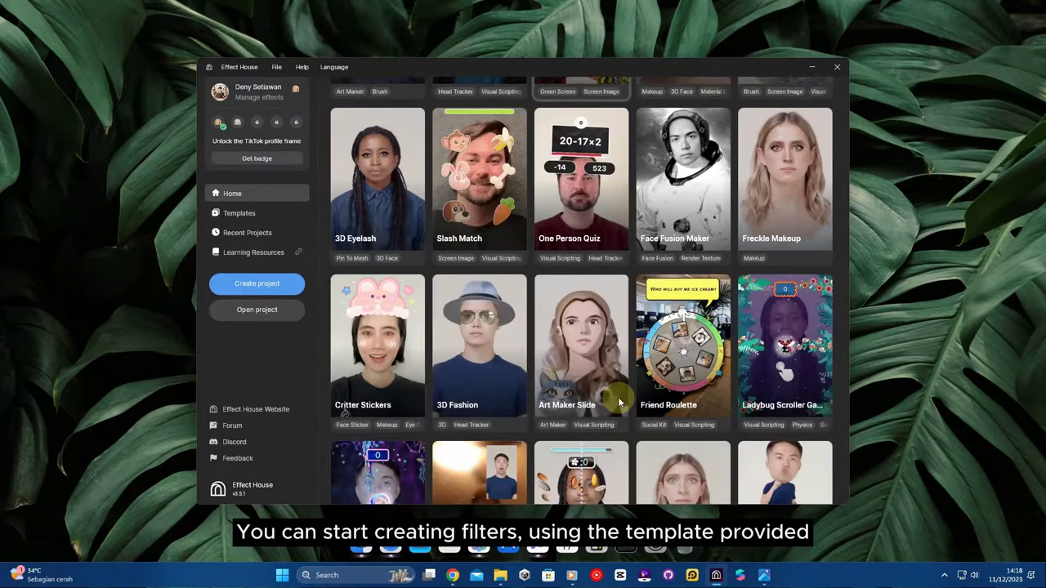
- Look through the recommended templates on the home page and create a new blank project
scroll(618, 401, down, 7)
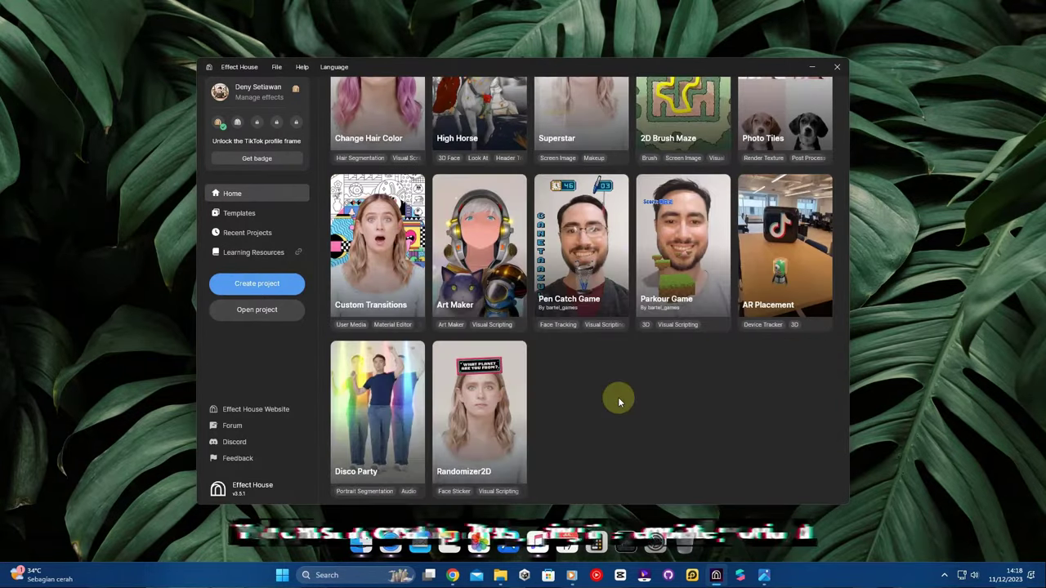
scroll(618, 398, up, 15)
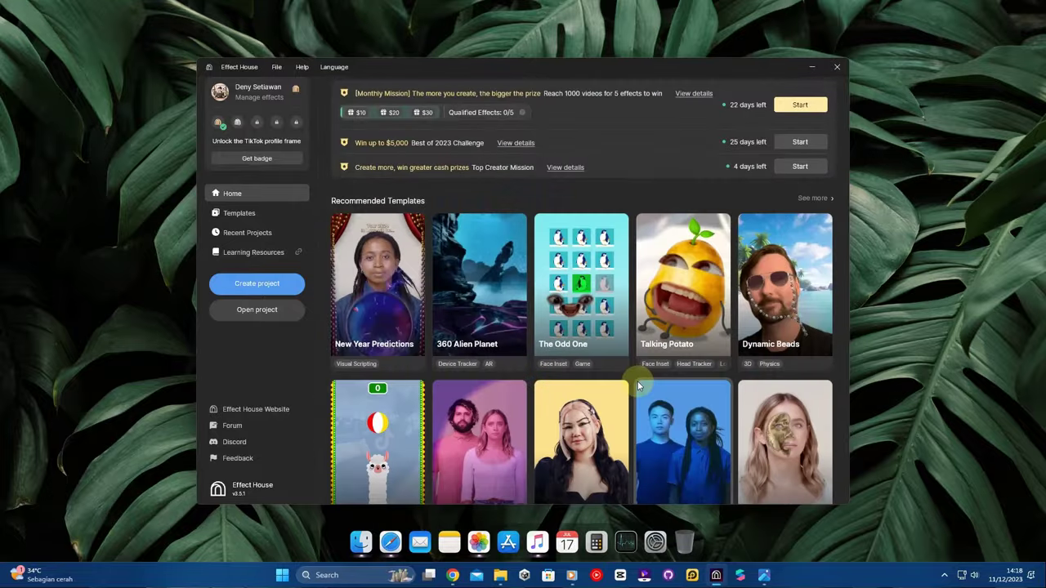
scroll(639, 386, up, 3)
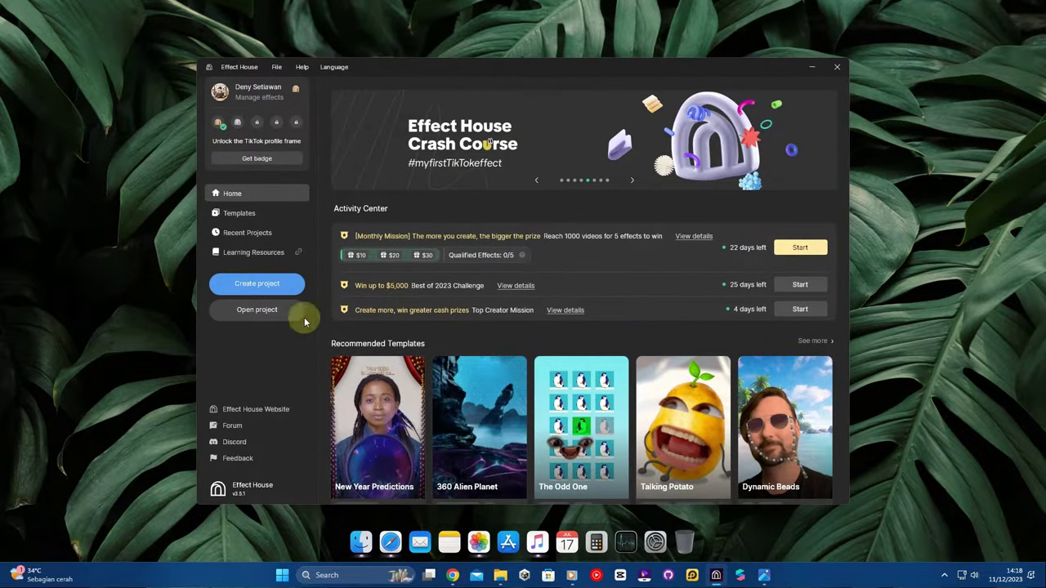
click(256, 286)
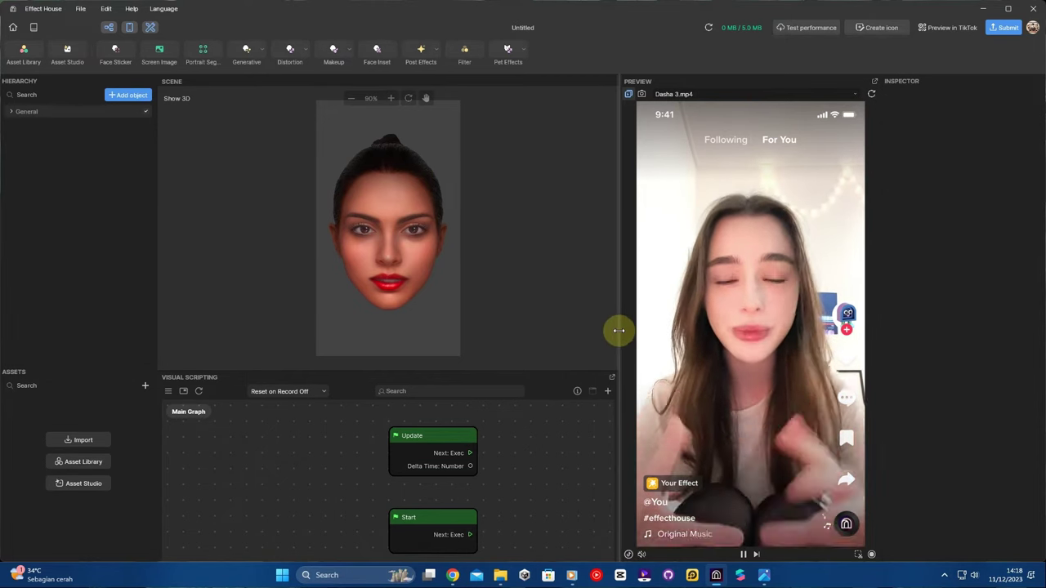
- Widen the Scene area against the Preview and expand the General group in the hierarchy
drag(619, 331, 717, 345)
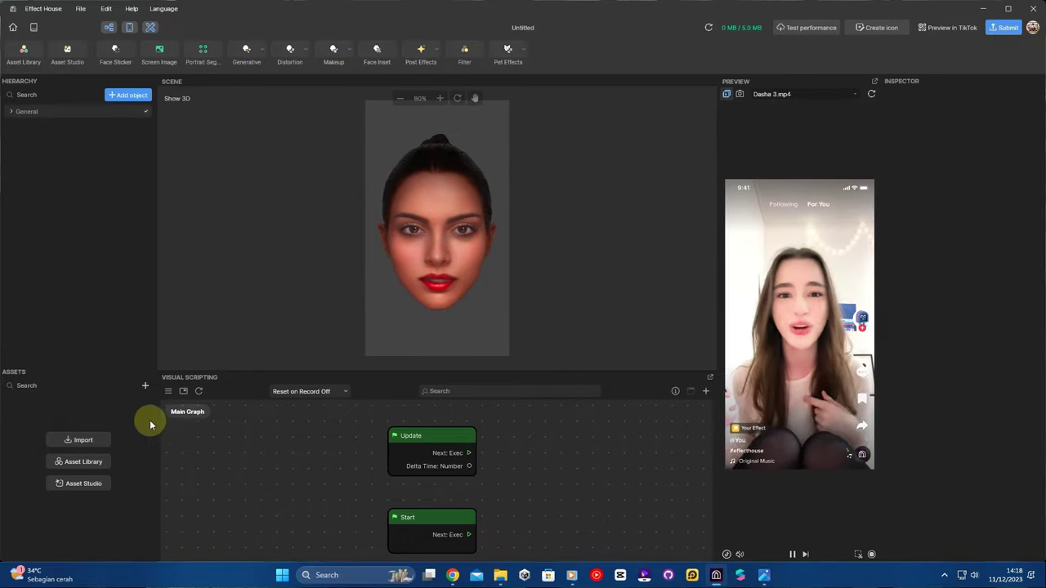
click(10, 112)
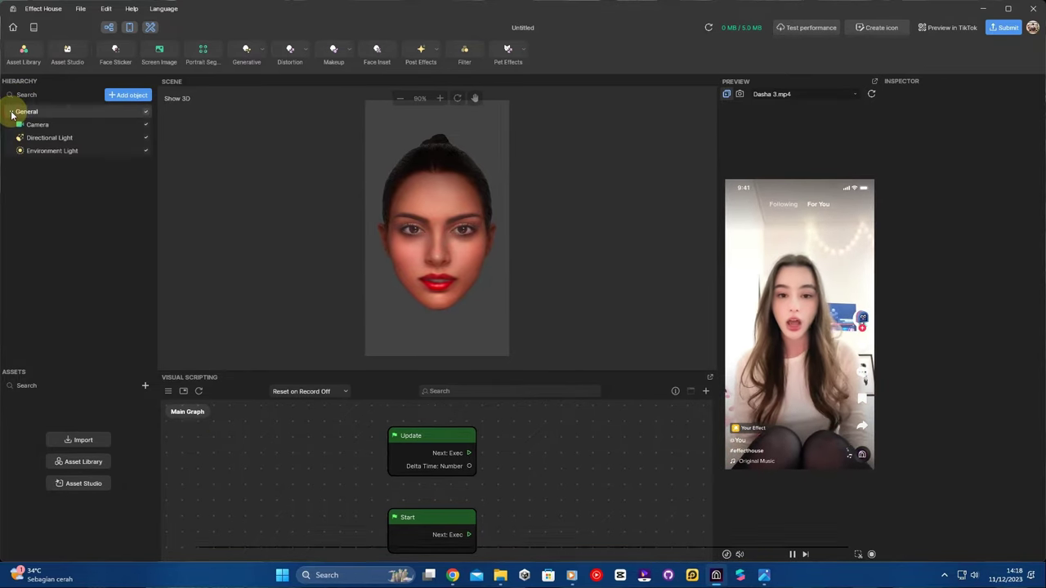
right_click(51, 204)
mouse_move(103, 267)
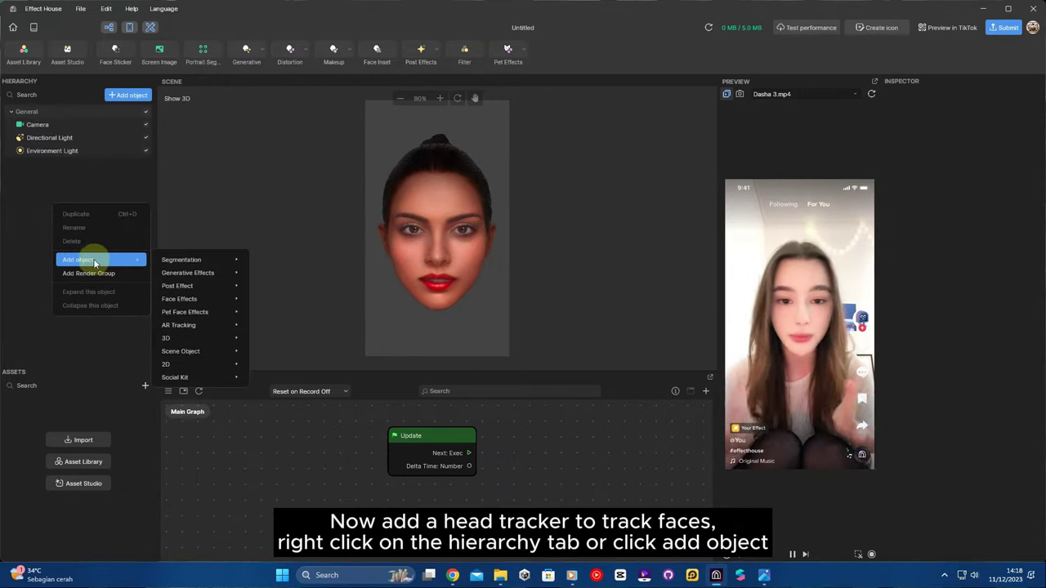
mouse_move(203, 340)
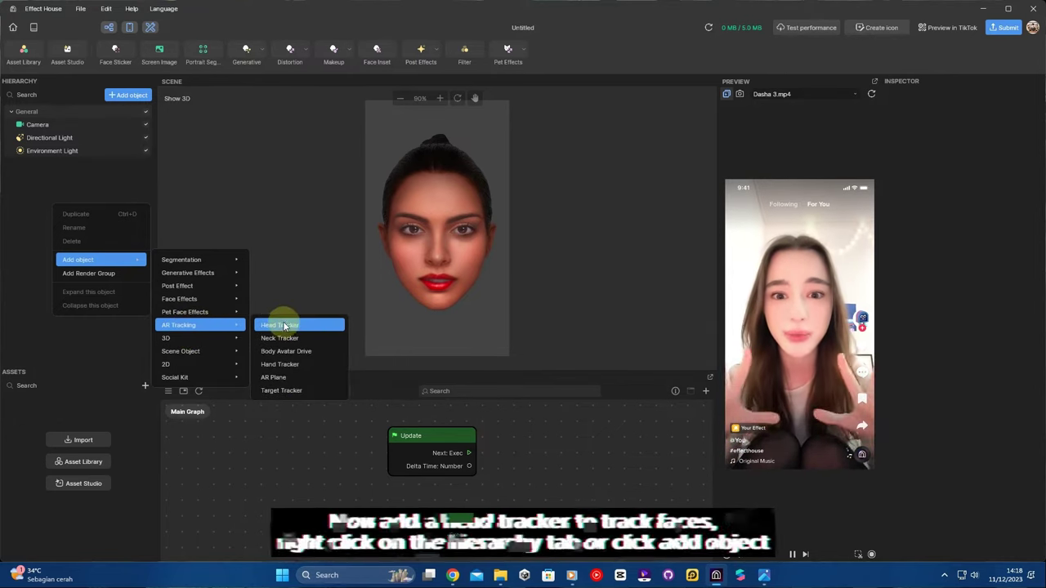
click(104, 350)
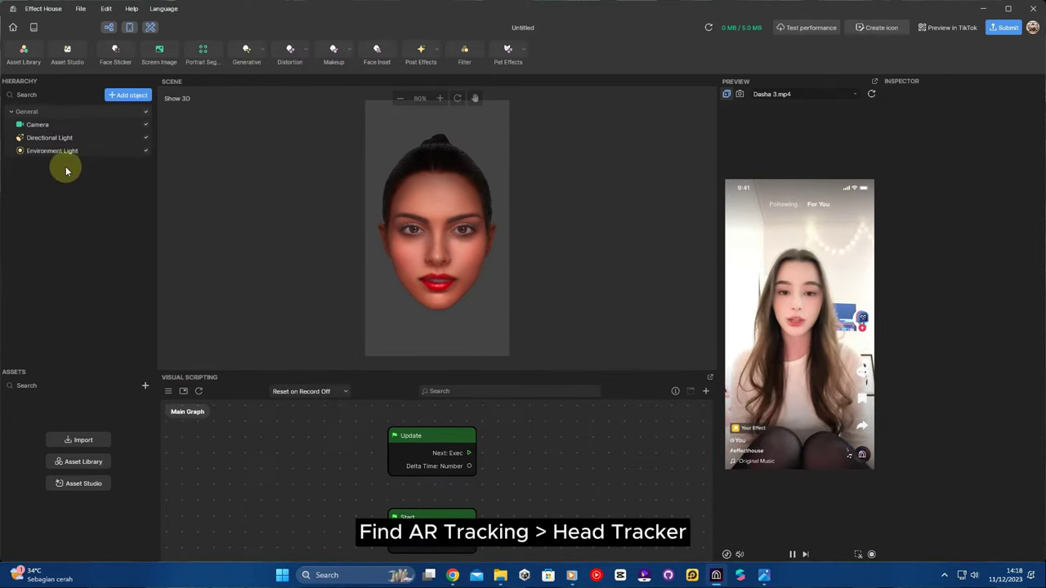
- Add a Head Tracker object from the AR Tracking category to the hierarchy
click(114, 100)
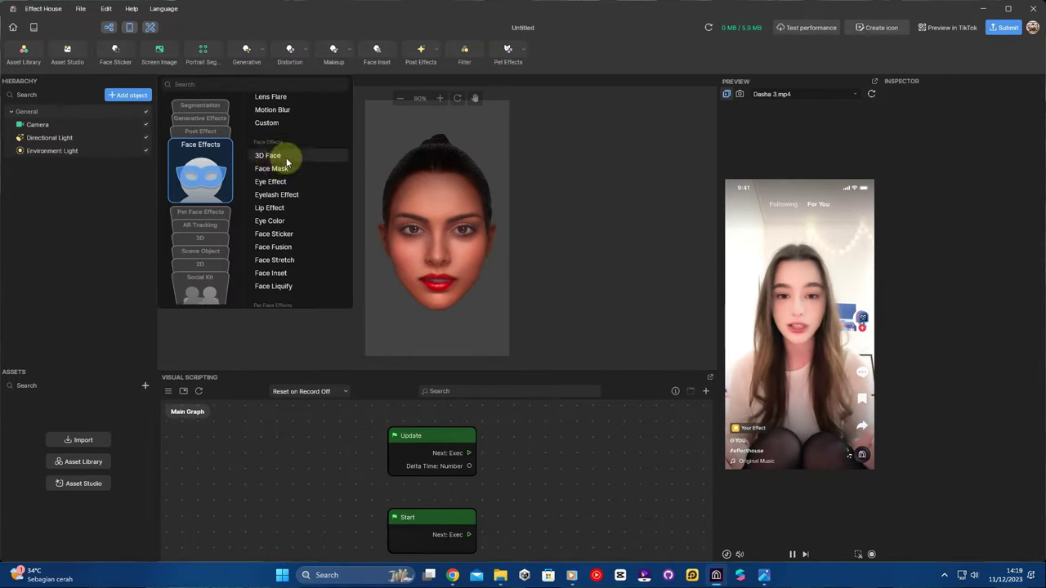
click(202, 237)
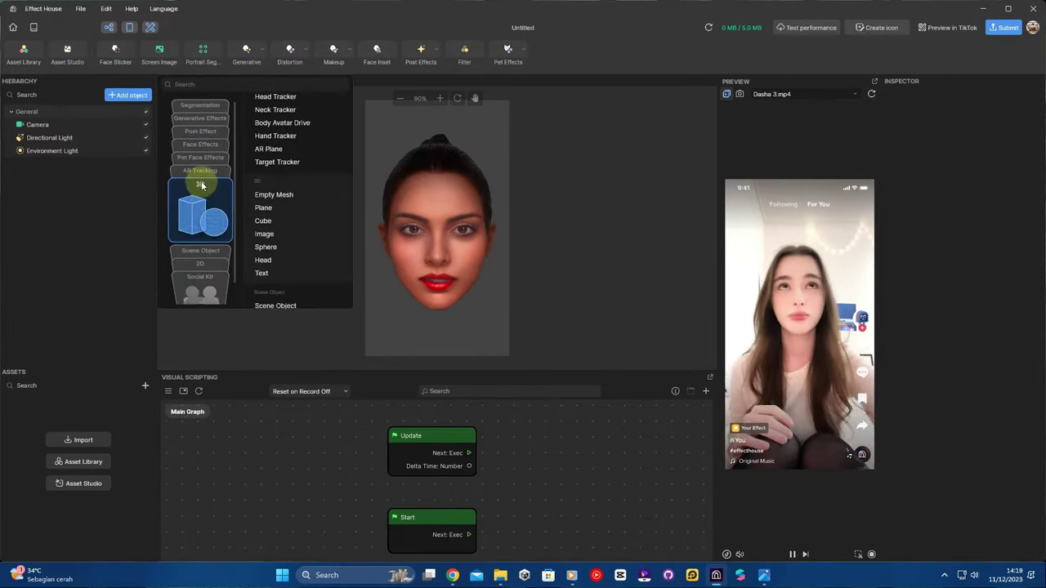
click(200, 171)
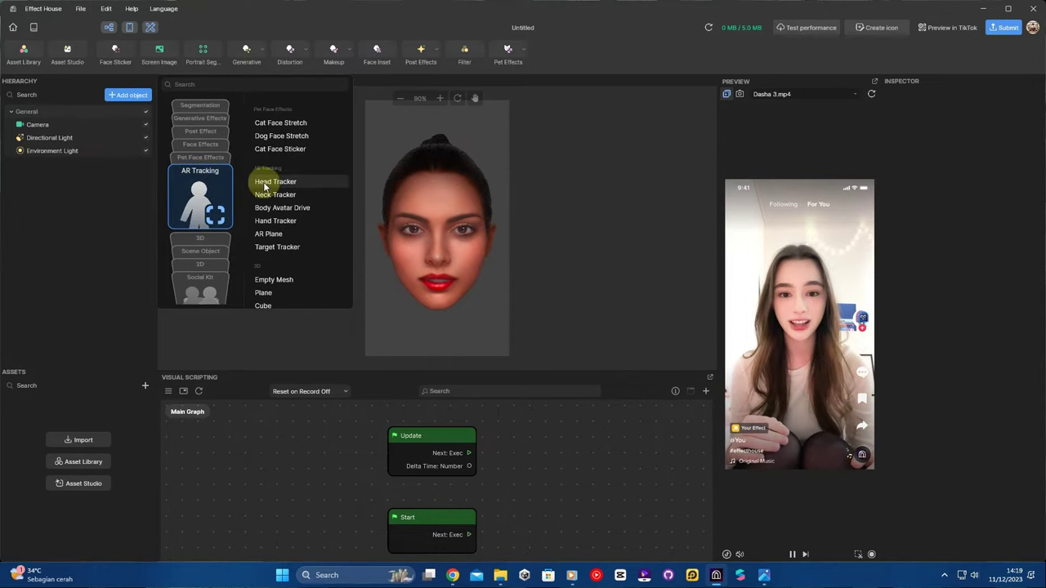
click(265, 183)
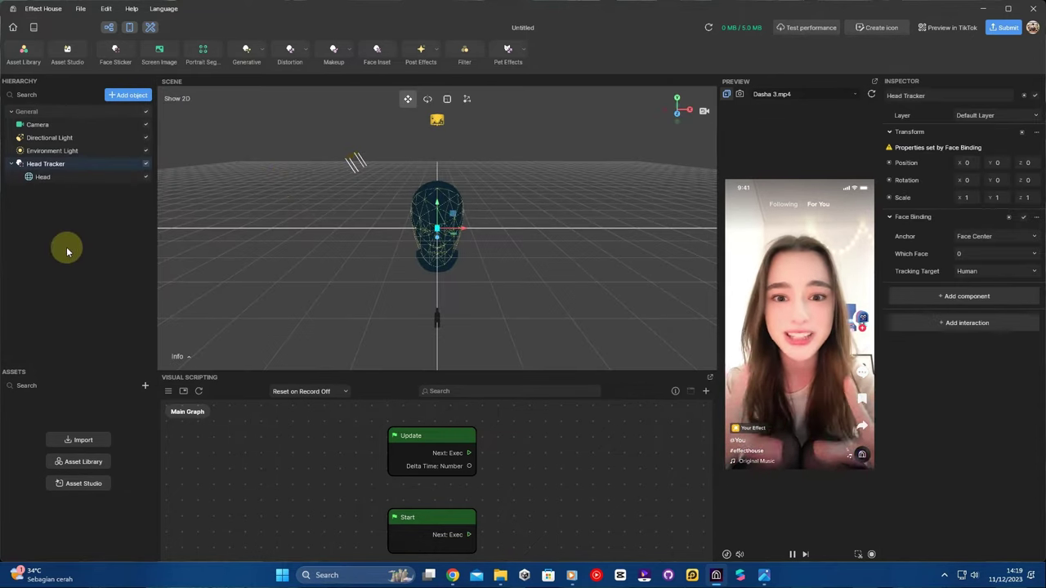
drag(371, 263, 299, 231)
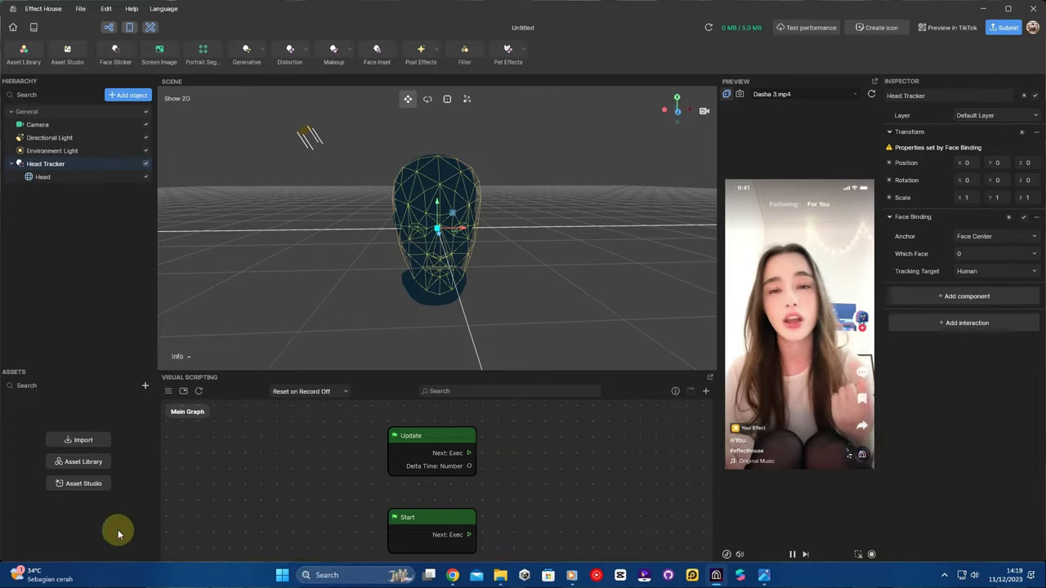
- Import flower crown.obj, flower_crown_albedo.png, flower_crown_normal.png and ForestBorder.png from the Queen of Nature Asset folder, keeping the default OBJ import options
click(499, 570)
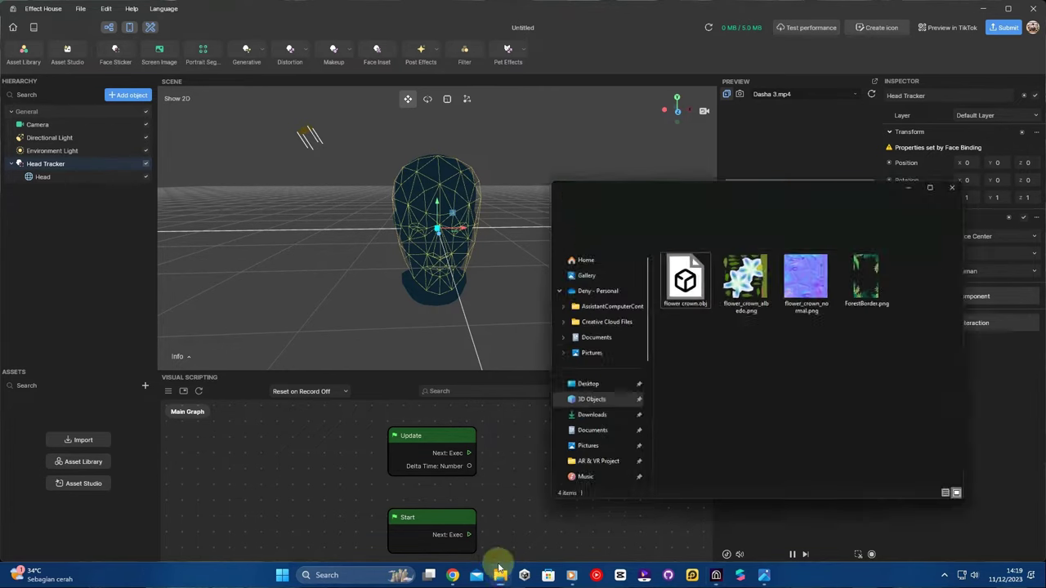
click(914, 245)
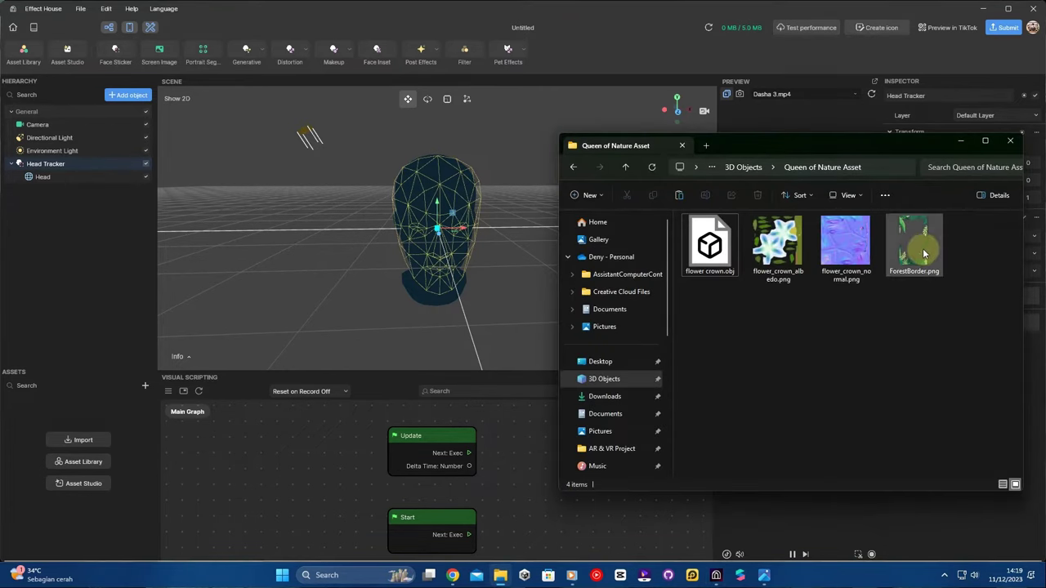
click(702, 268)
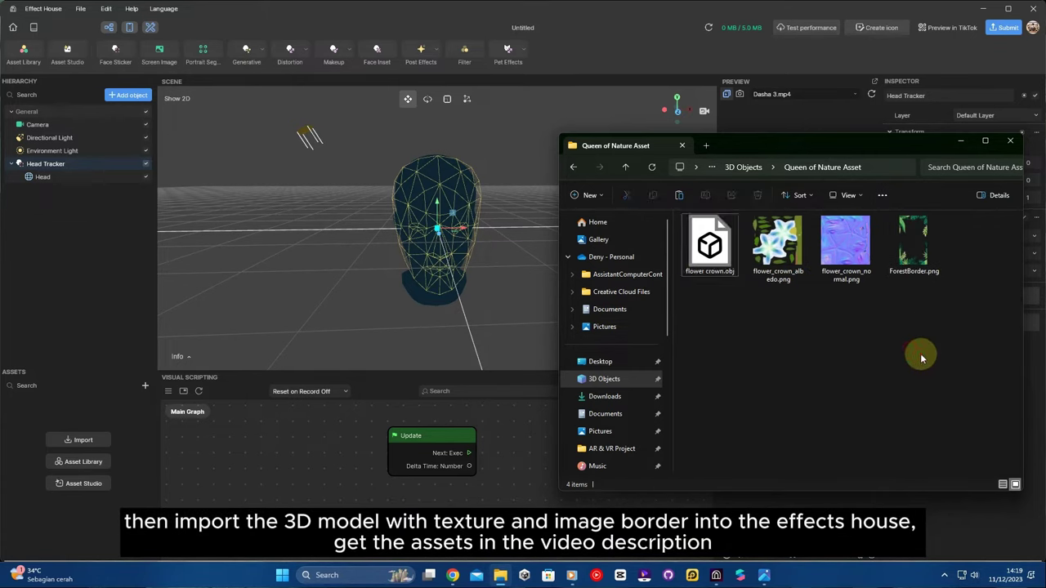
drag(921, 358, 67, 468)
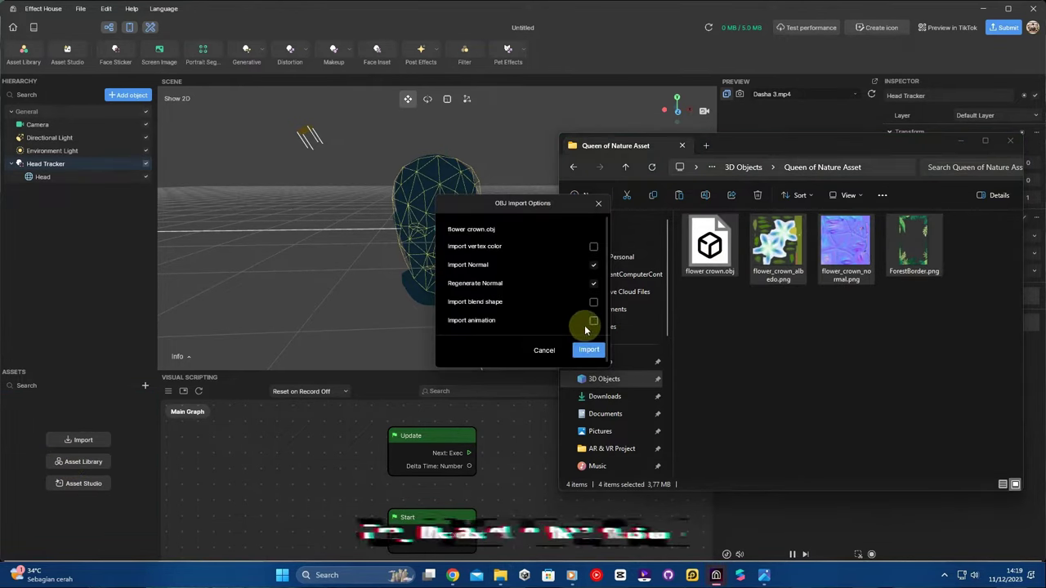
drag(508, 203, 409, 201)
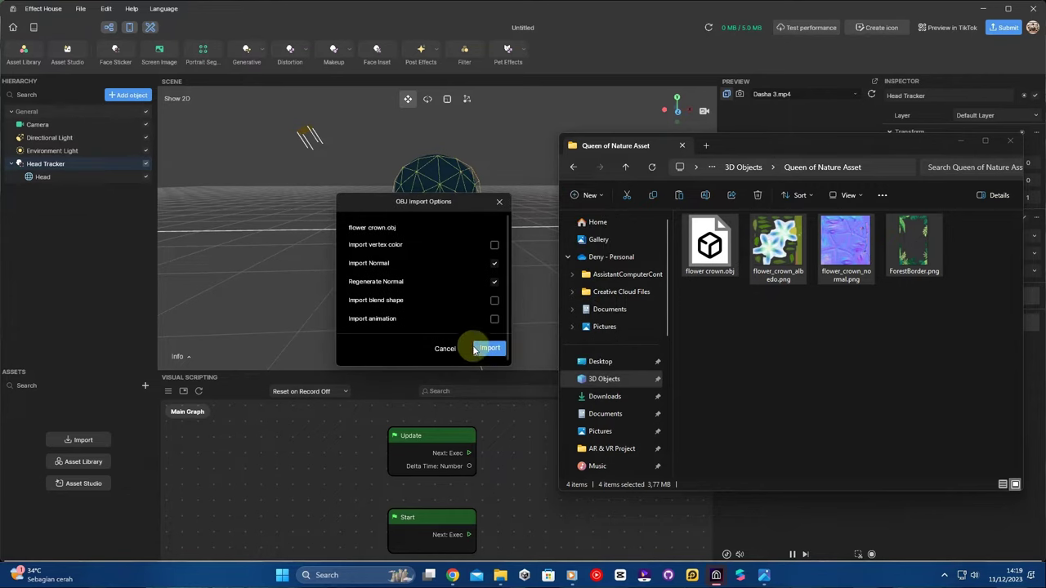
click(490, 348)
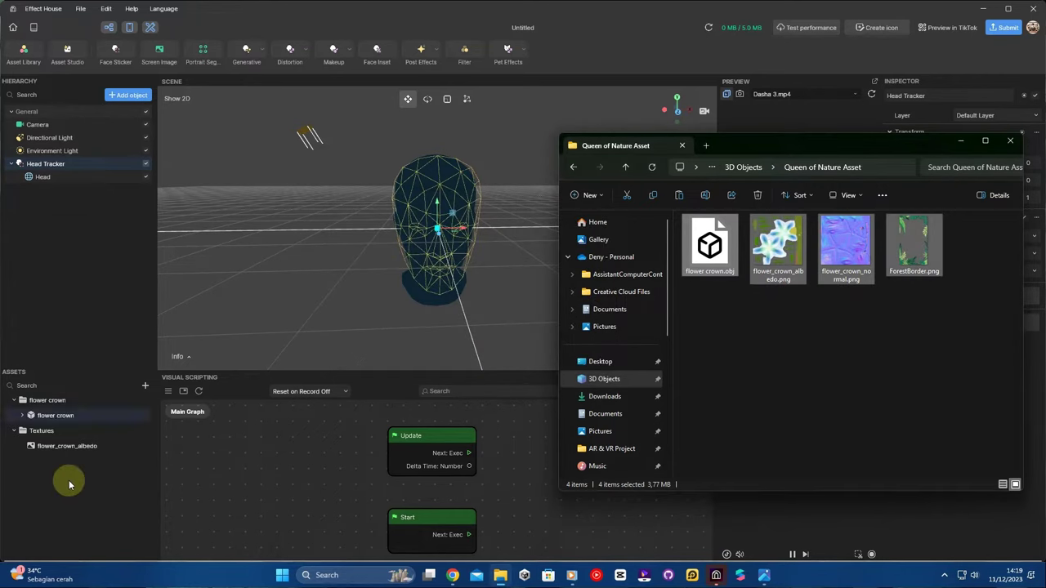
click(69, 547)
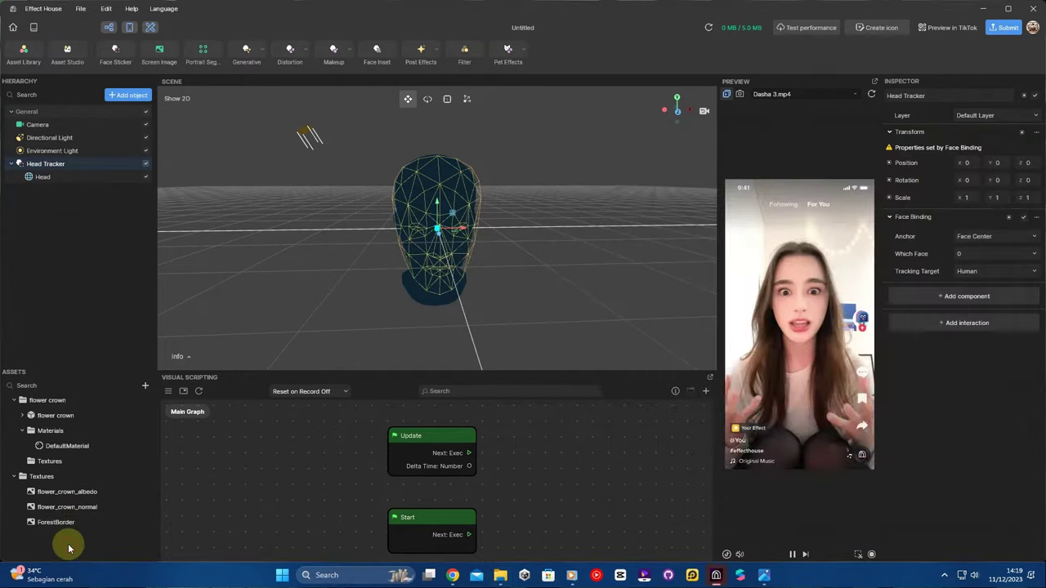
- Add a 2D Screen Image object to the hierarchy for the display border
click(61, 234)
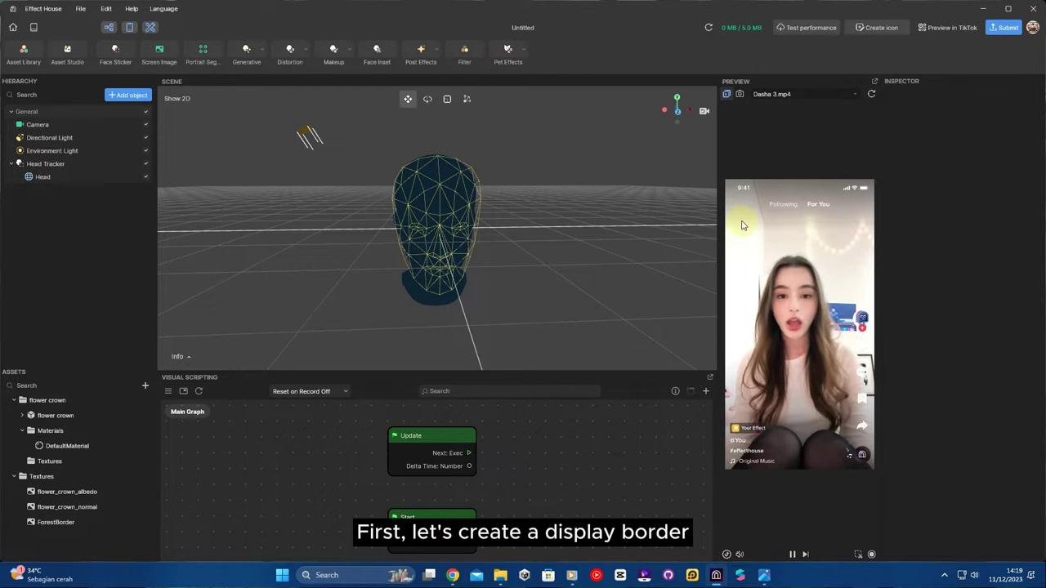
right_click(41, 232)
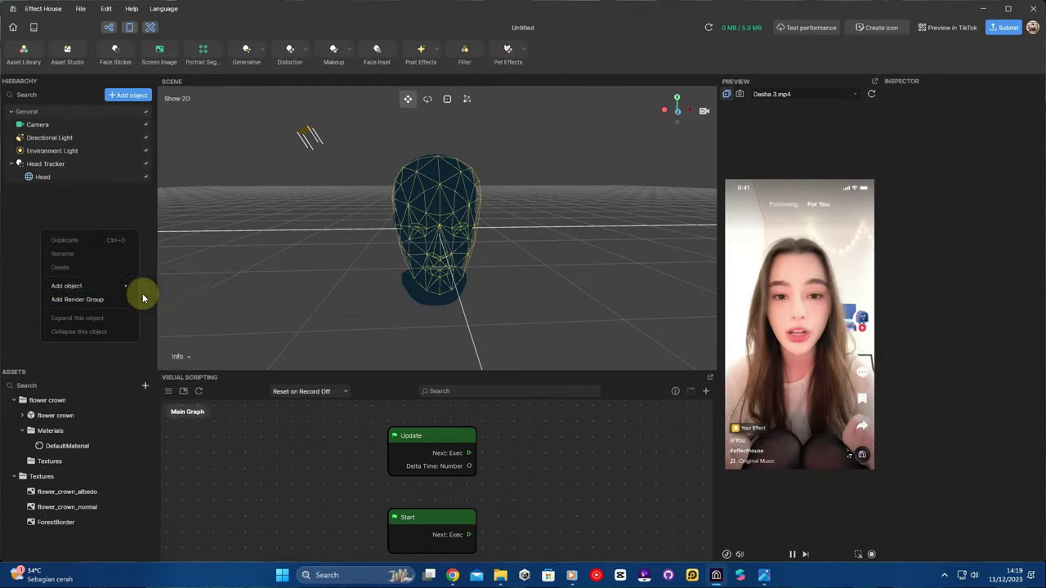
mouse_move(67, 285)
mouse_move(174, 398)
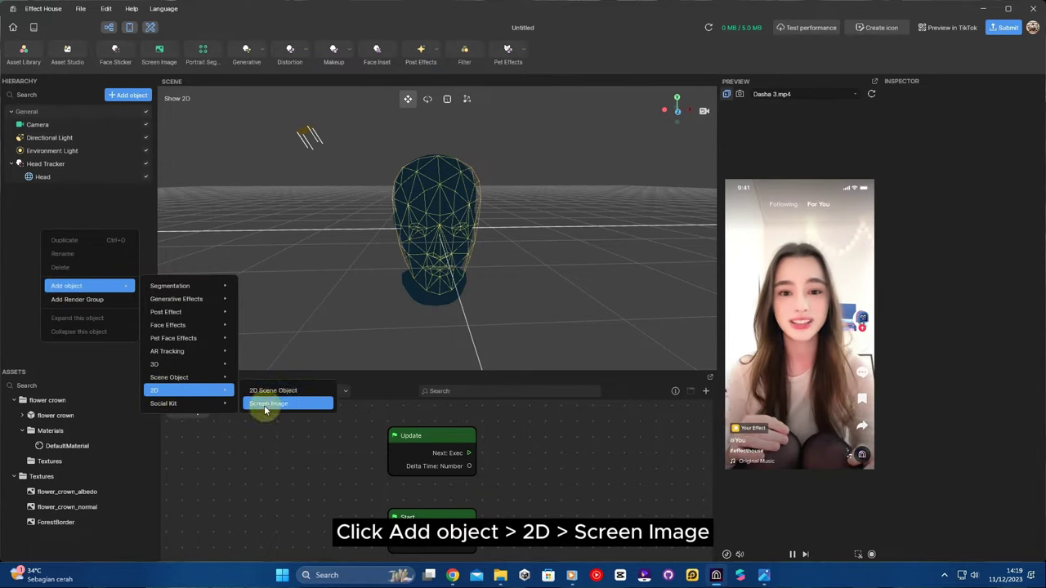
click(282, 404)
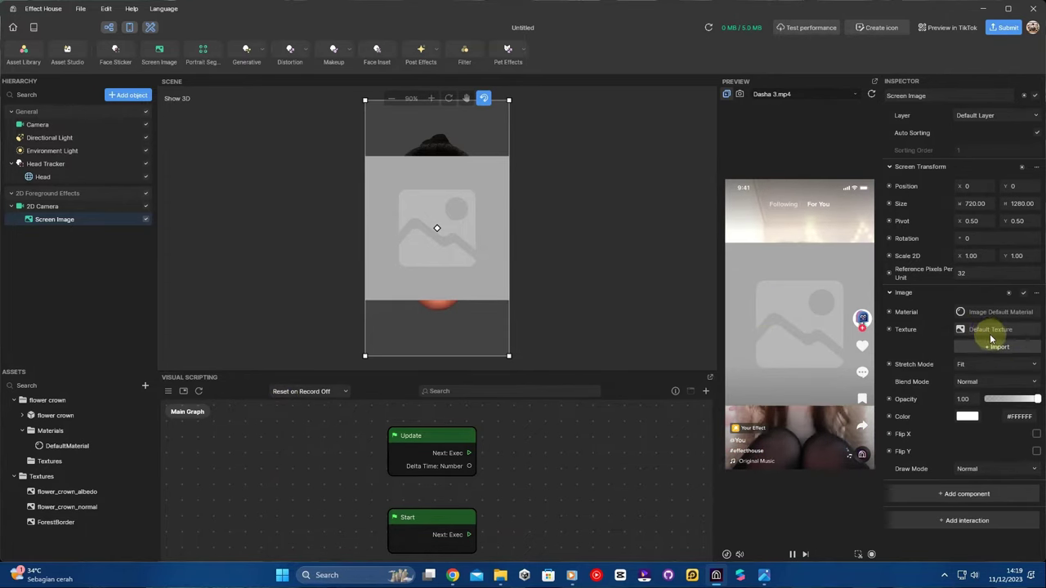
- Assign the ForestBorder texture to the Screen Image and deselect the object
click(980, 330)
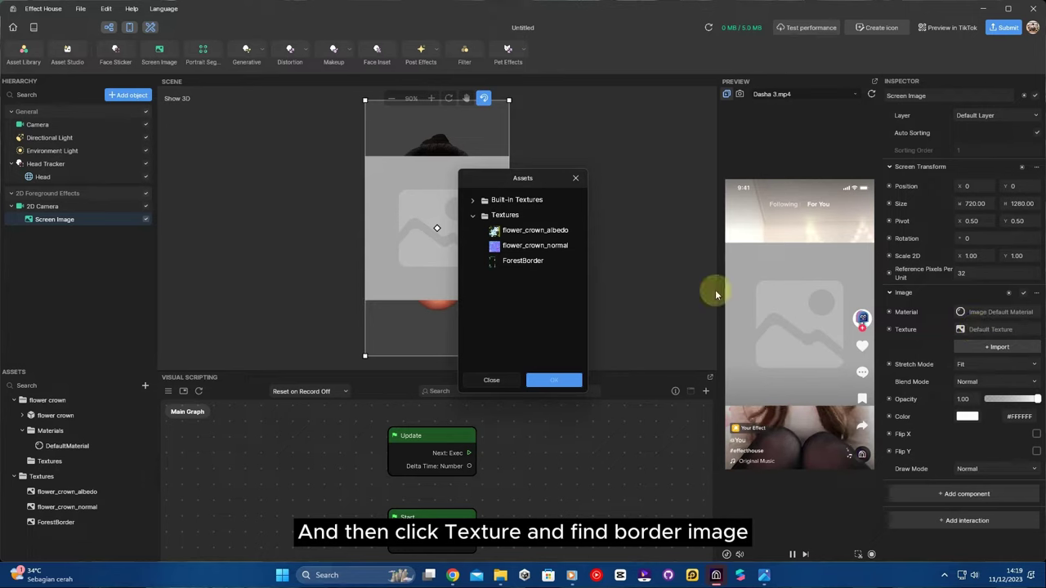
click(521, 263)
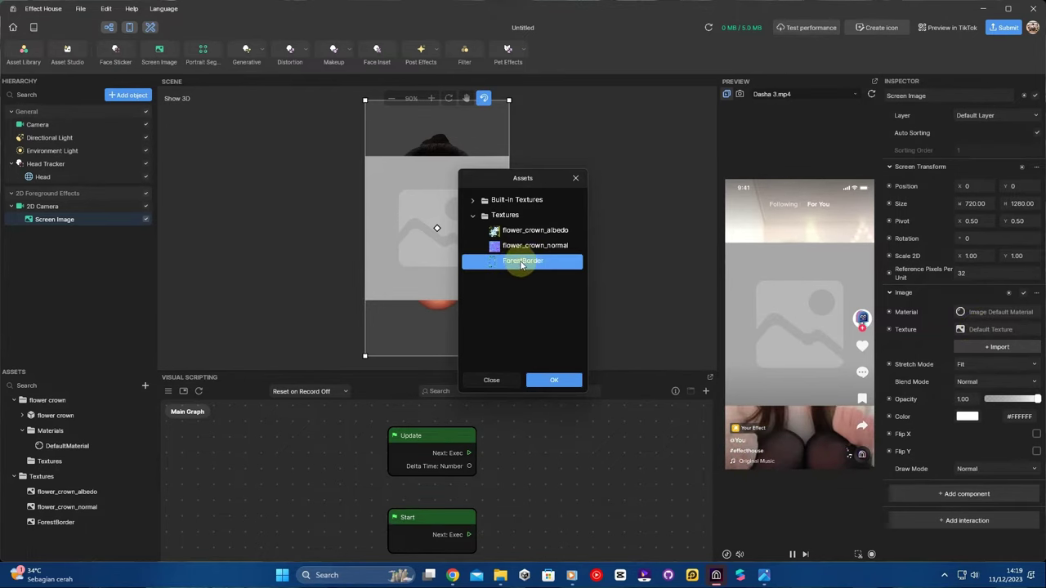
click(559, 379)
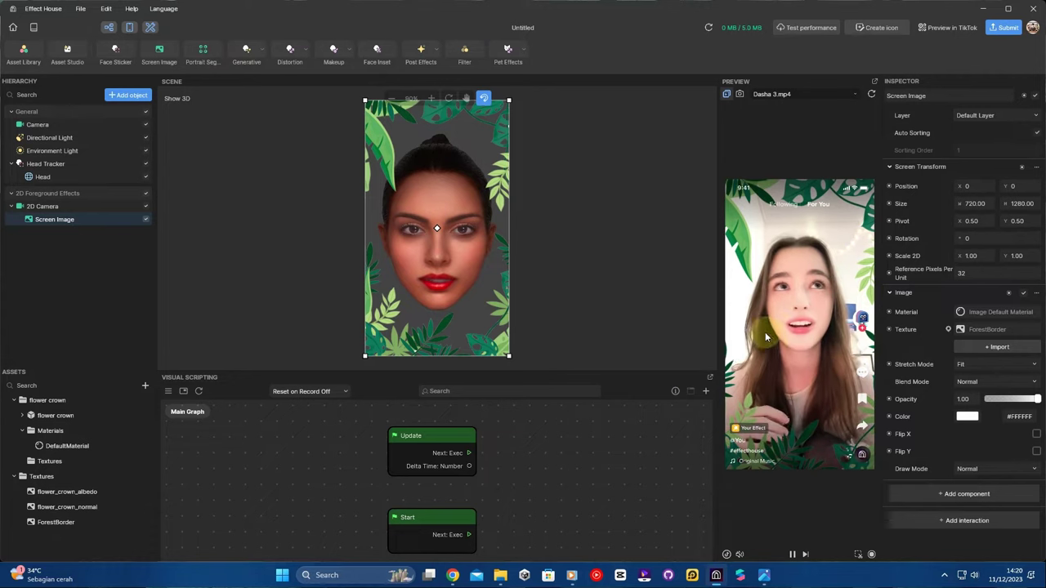
click(53, 254)
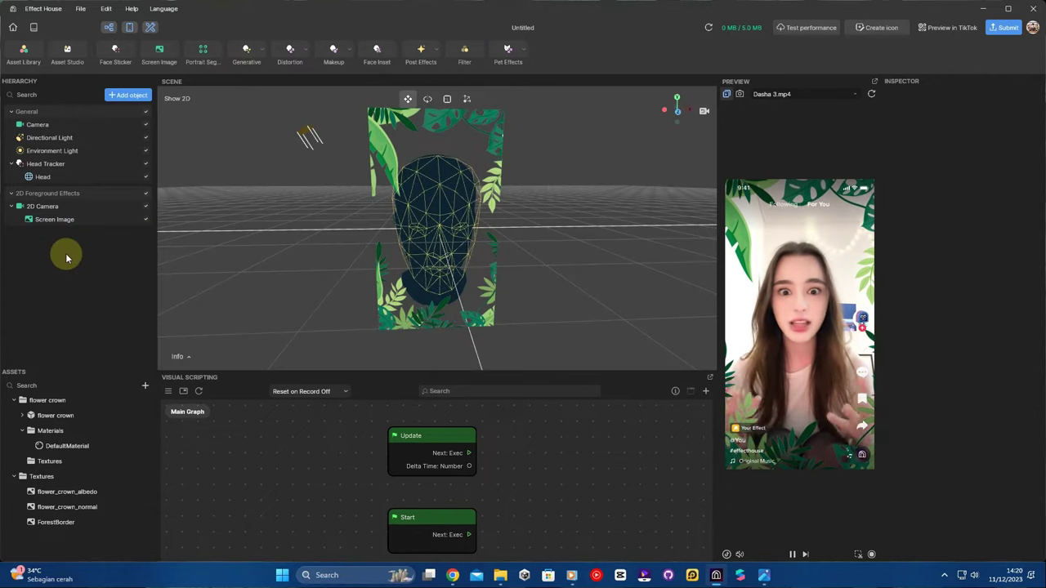
- Add a 3D Empty Mesh object to the General group of the hierarchy
mouse_move(343, 248)
middle_down()
mouse_move(561, 228)
mouse_move(245, 241)
mouse_move(498, 240)
mouse_move(397, 245)
mouse_move(329, 234)
middle_up()
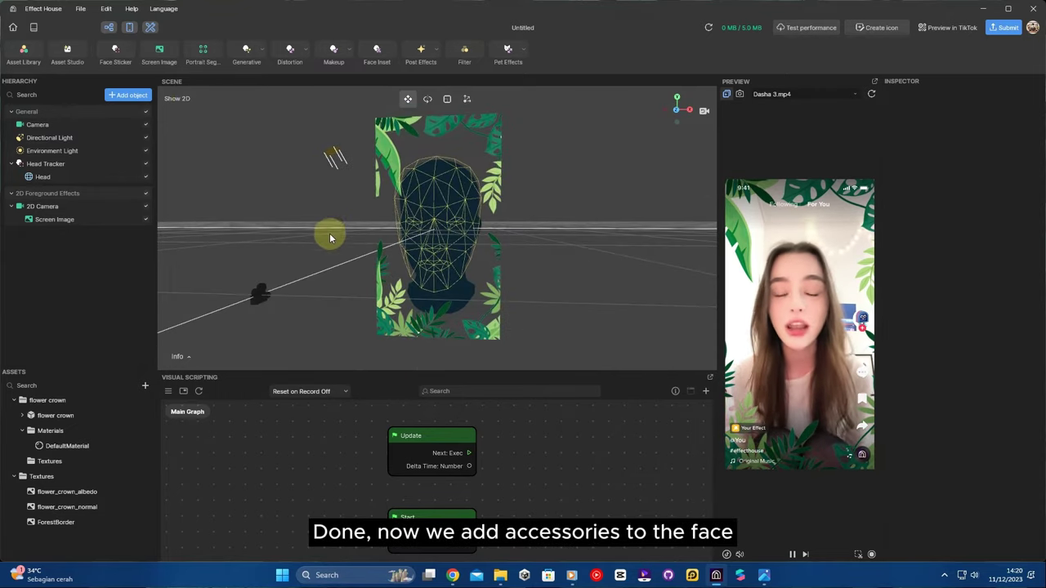
click(52, 417)
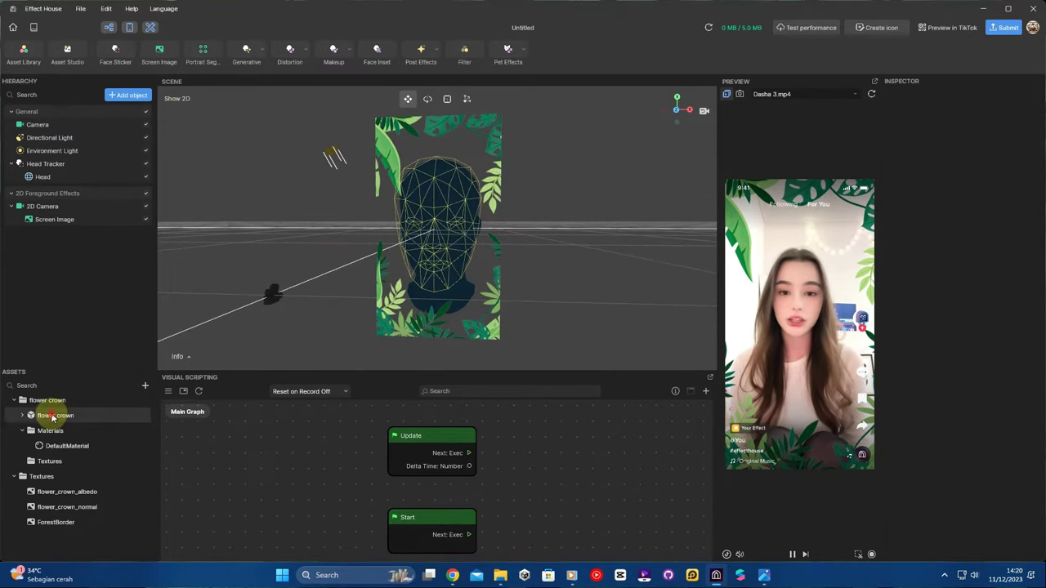
click(58, 167)
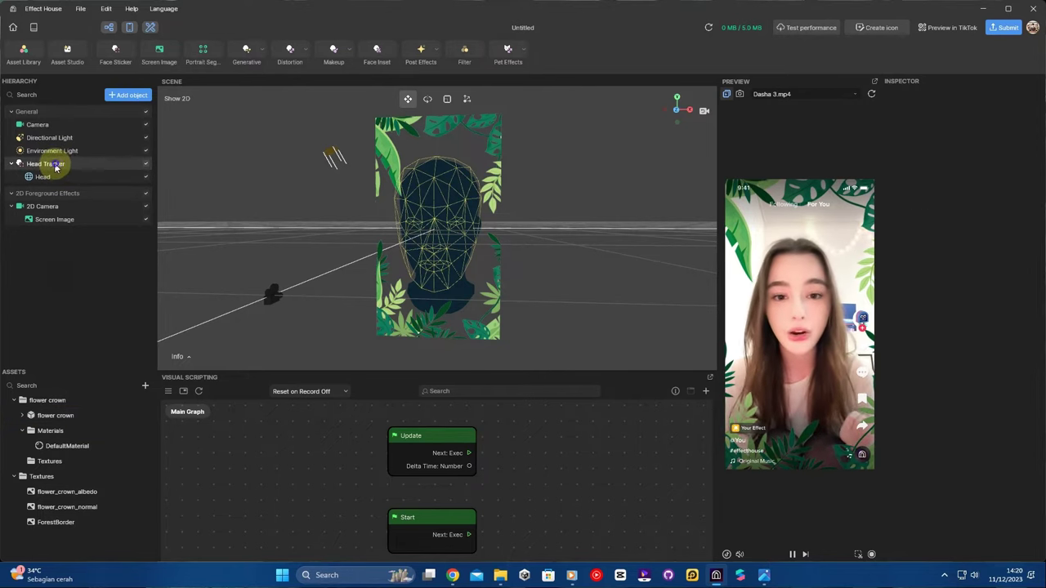
right_click(55, 167)
mouse_move(82, 220)
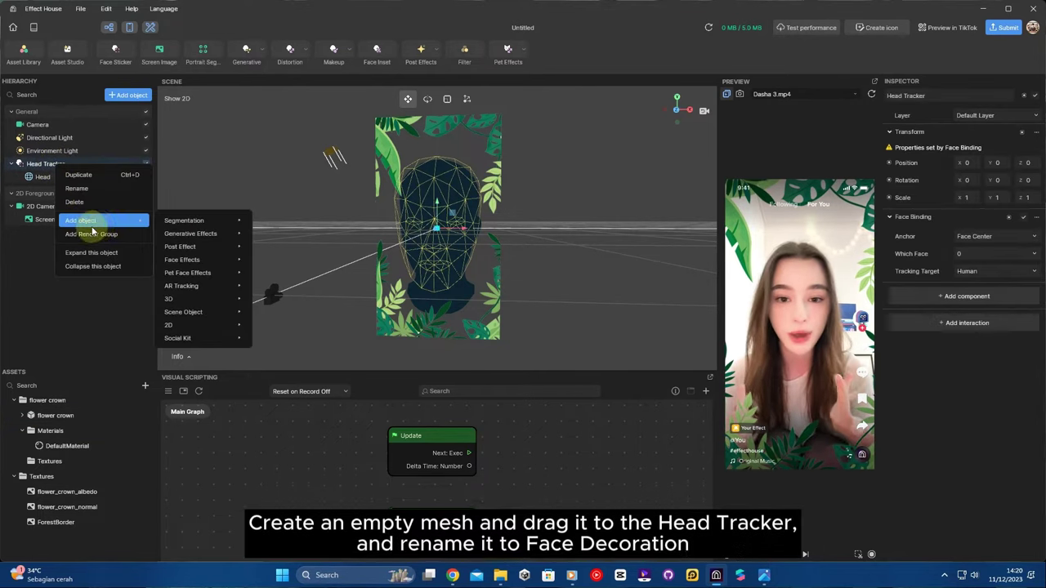
mouse_move(200, 299)
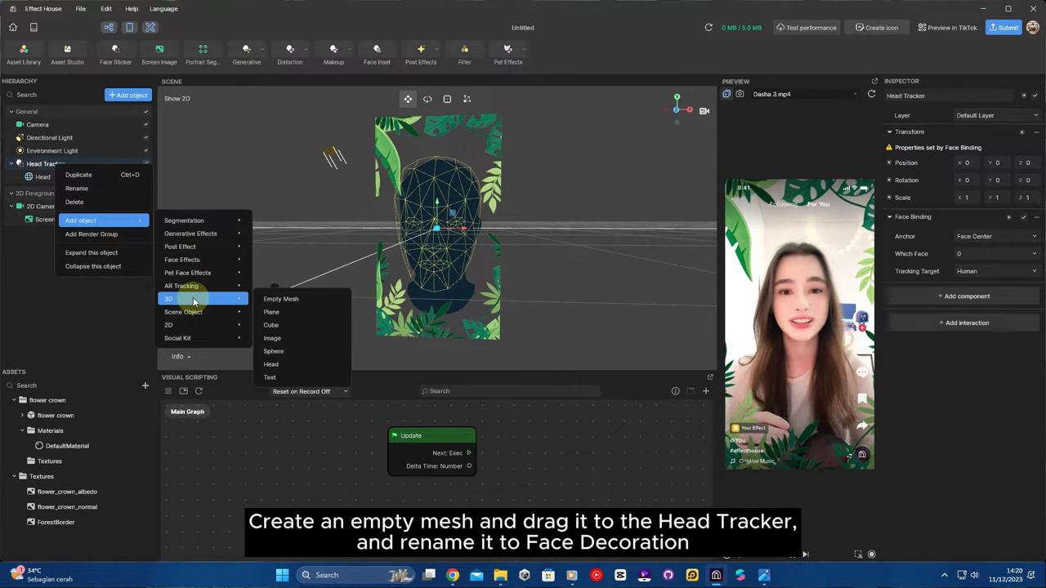
click(298, 301)
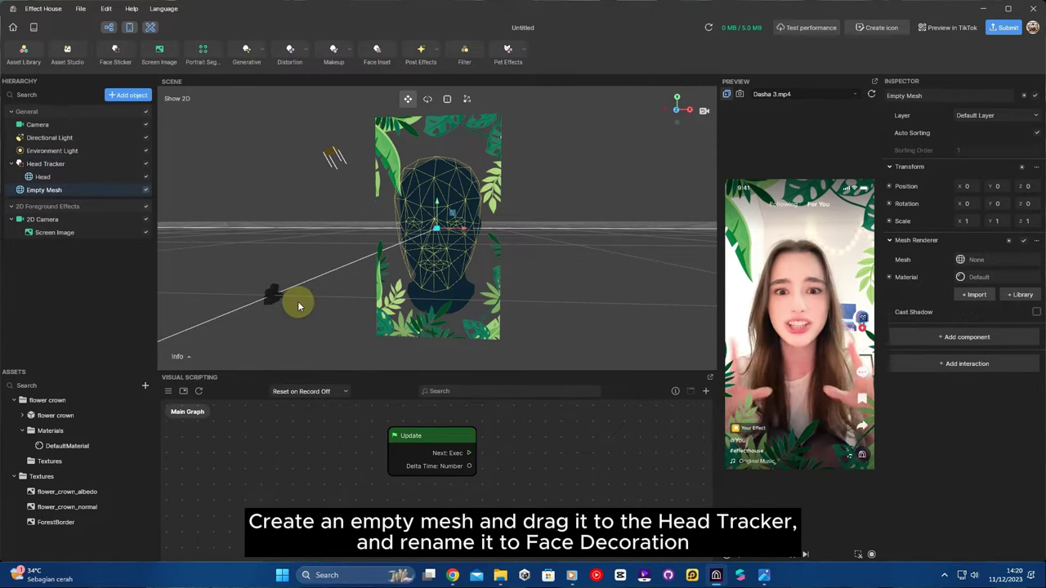
- Nest the Empty Mesh under Head Tracker, renamed FaceDecoration, and make the flower crown model its child
drag(67, 195, 57, 166)
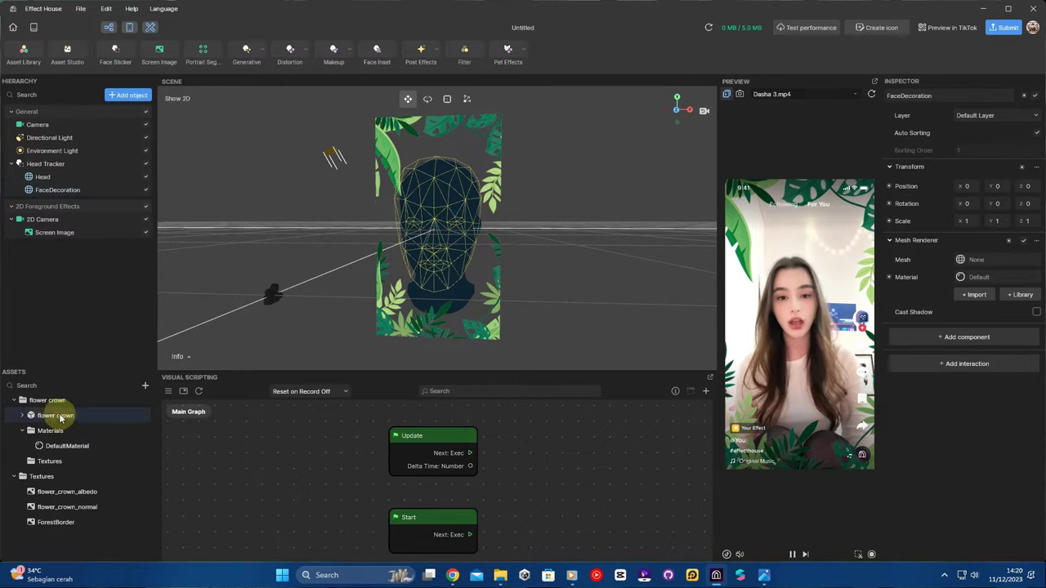
click(60, 417)
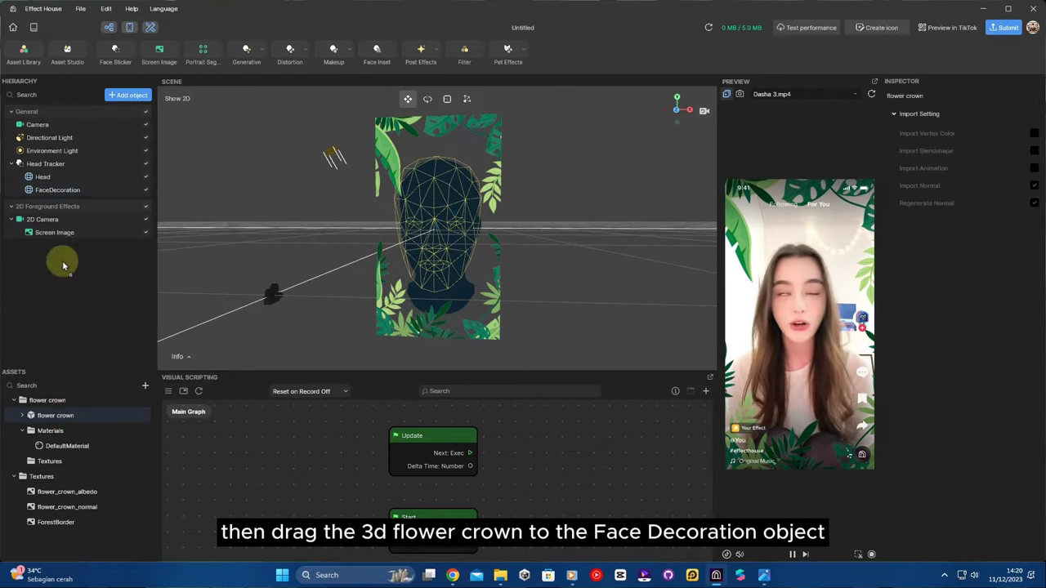
drag(59, 191, 59, 189)
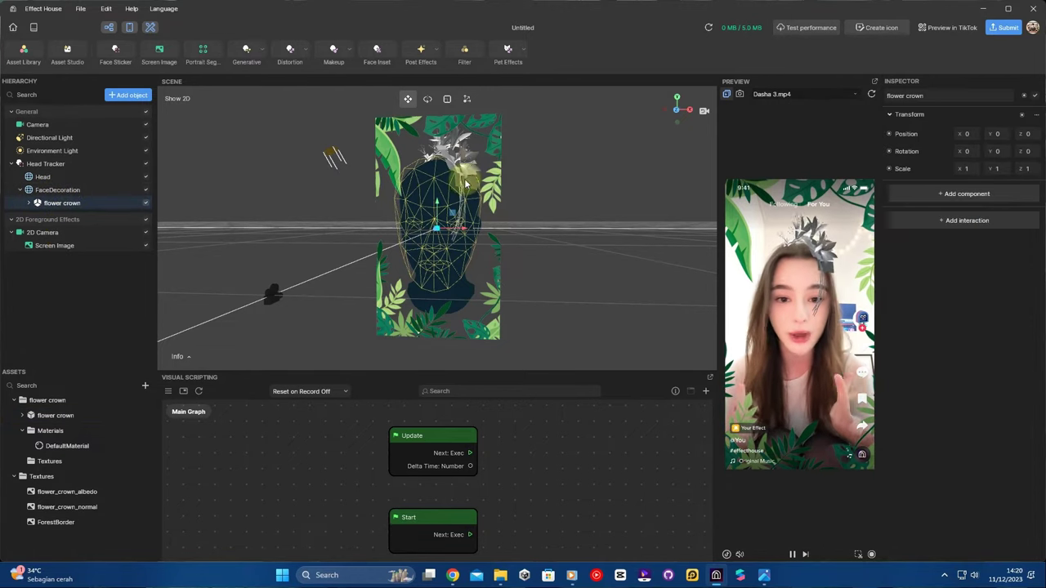
- Set the FaceDecoration object's position to Y 6 and Z -11
right_drag(466, 185, 572, 286)
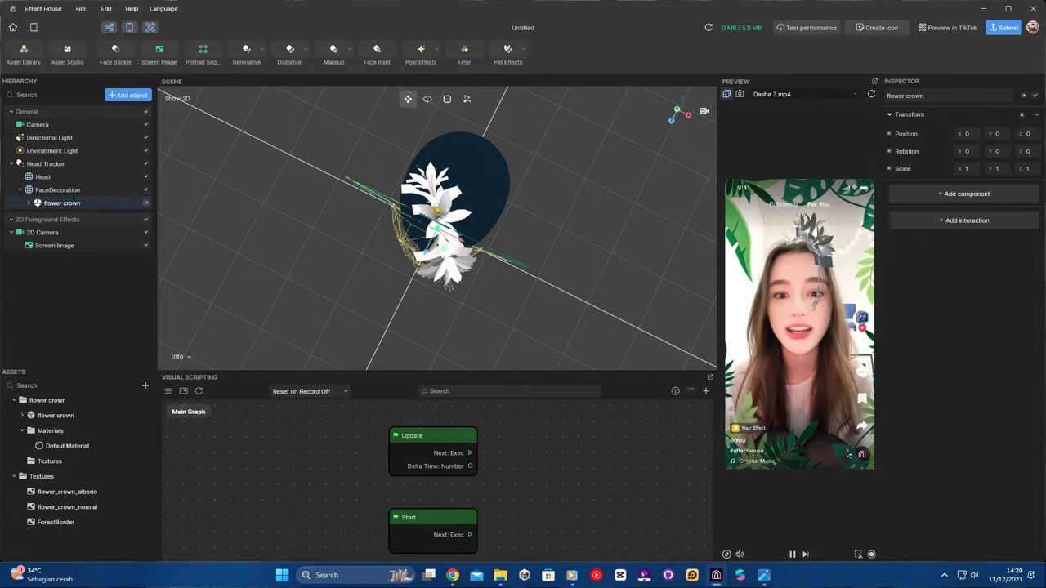
right_drag(428, 264, 97, 213)
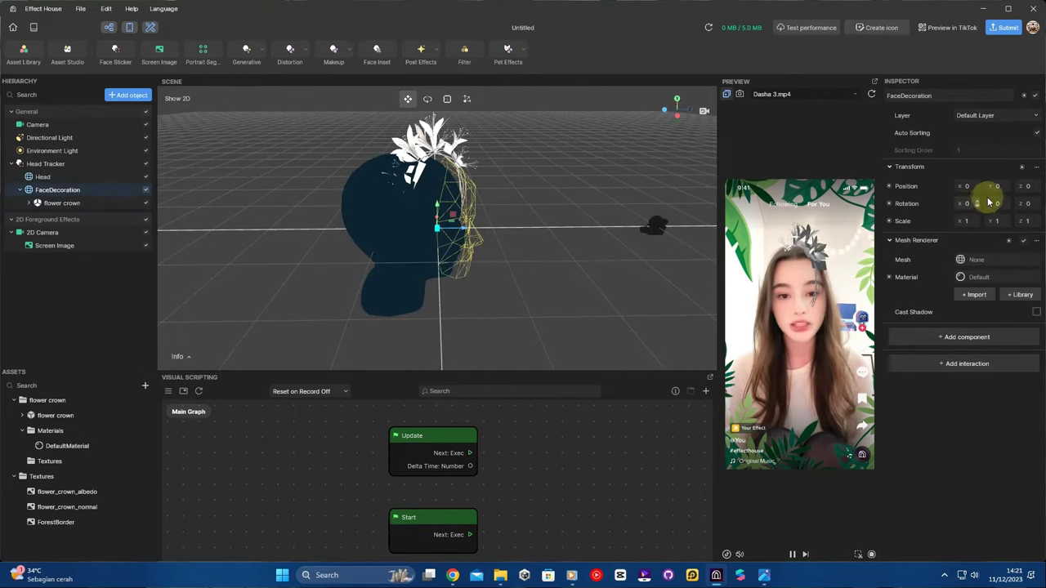
click(998, 193)
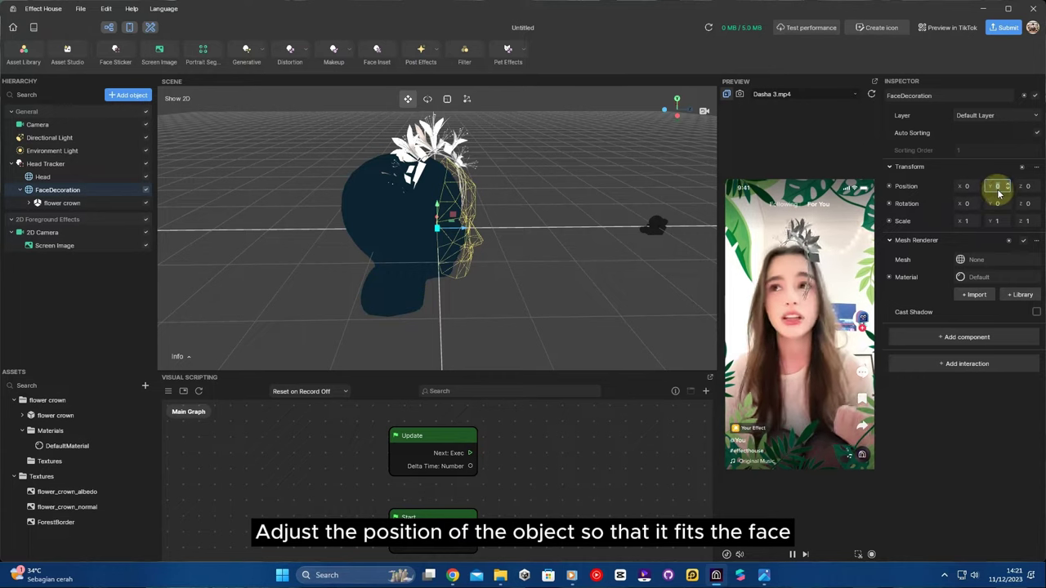
drag(1002, 193, 1007, 200)
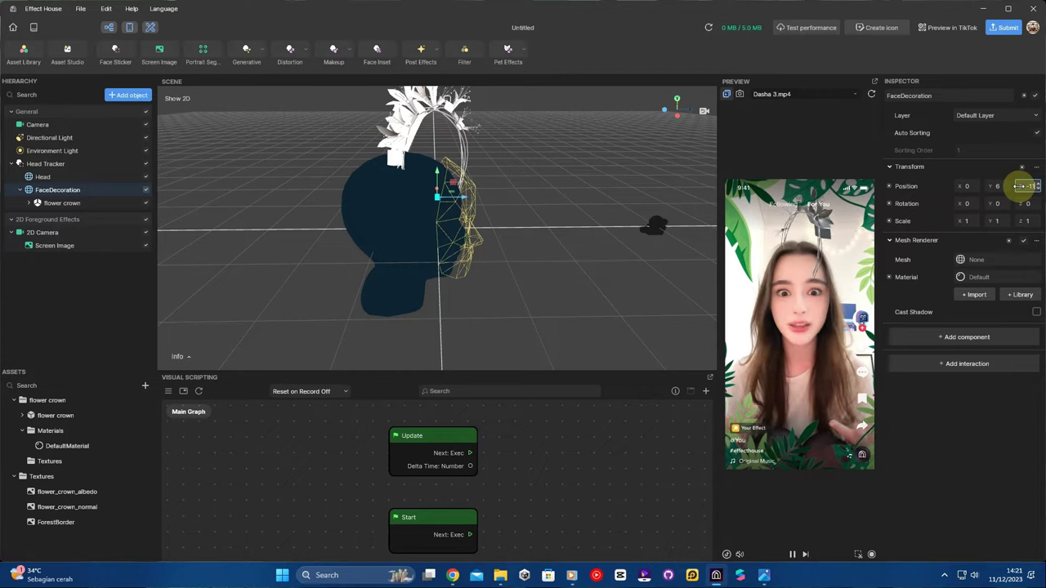
drag(1019, 186, 1020, 186)
- Rotate the flower crown object to X 40, Y 90 and Z 90 so it wraps around the forehead
drag(485, 119, 408, 197)
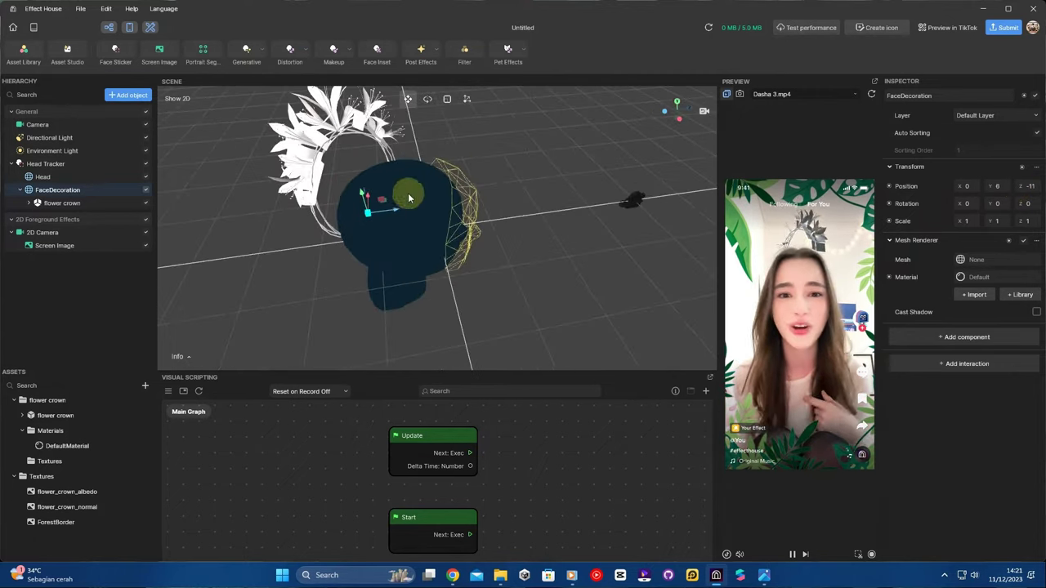
click(79, 206)
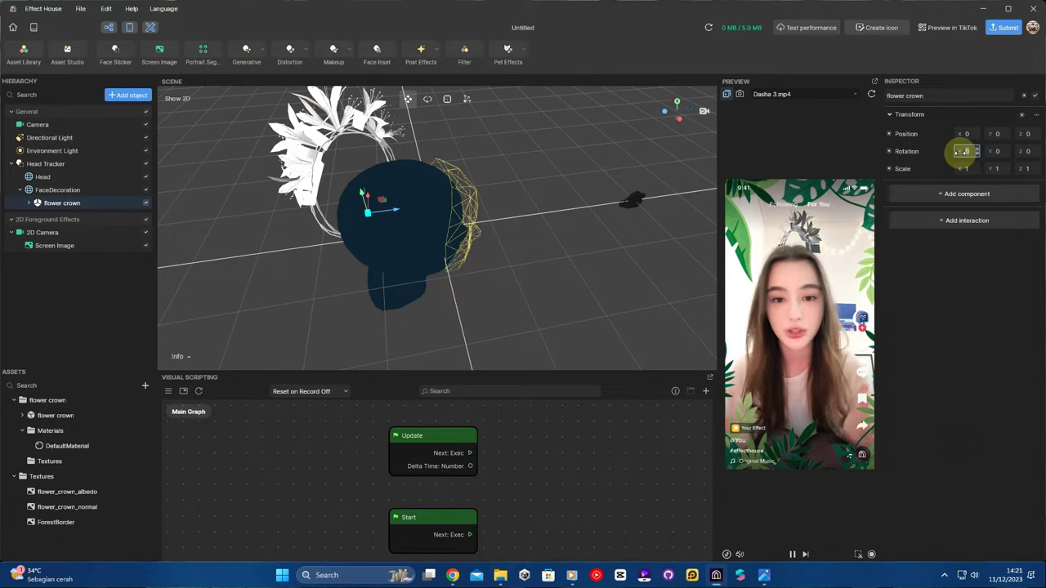
drag(962, 152, 961, 152)
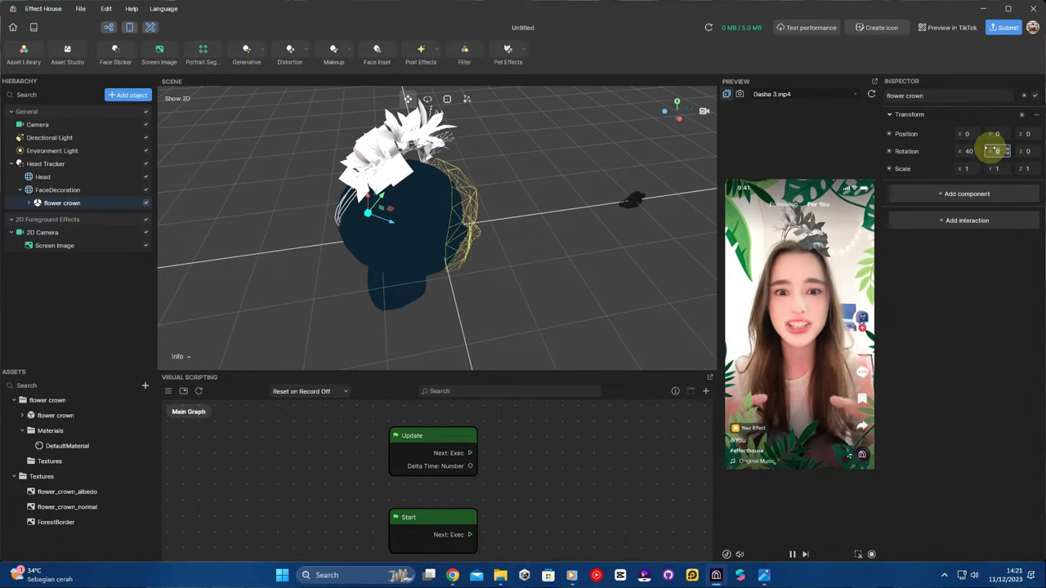
drag(990, 149, 990, 149)
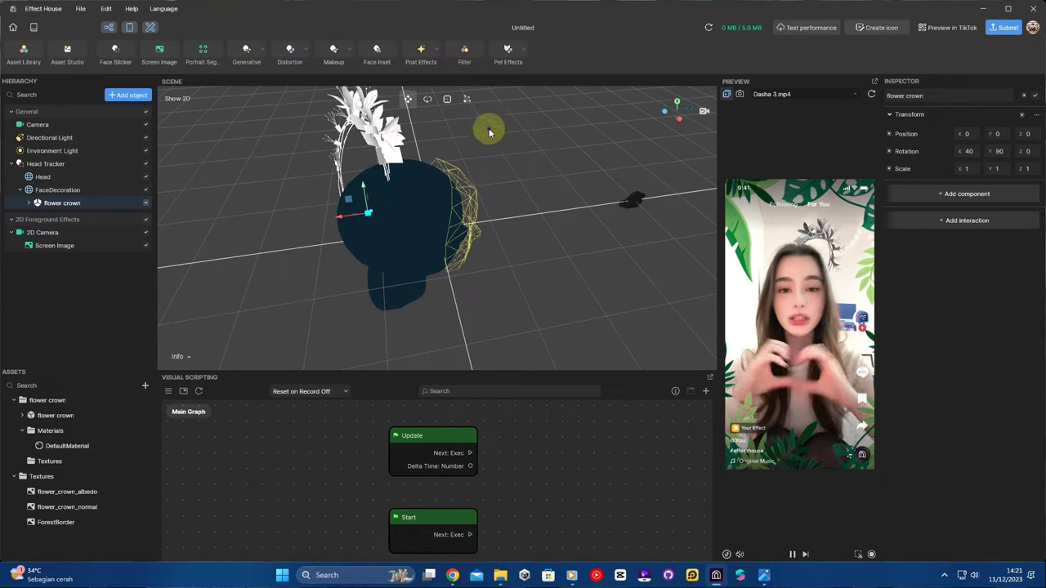
drag(489, 132, 711, 128)
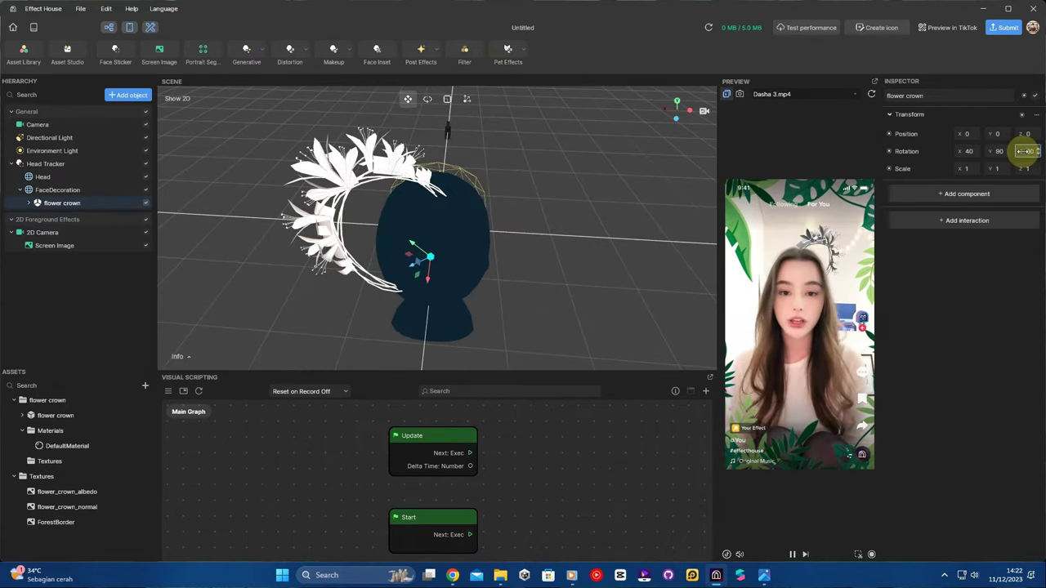
drag(1023, 151, 1025, 151)
drag(712, 200, 523, 192)
drag(373, 214, 479, 278)
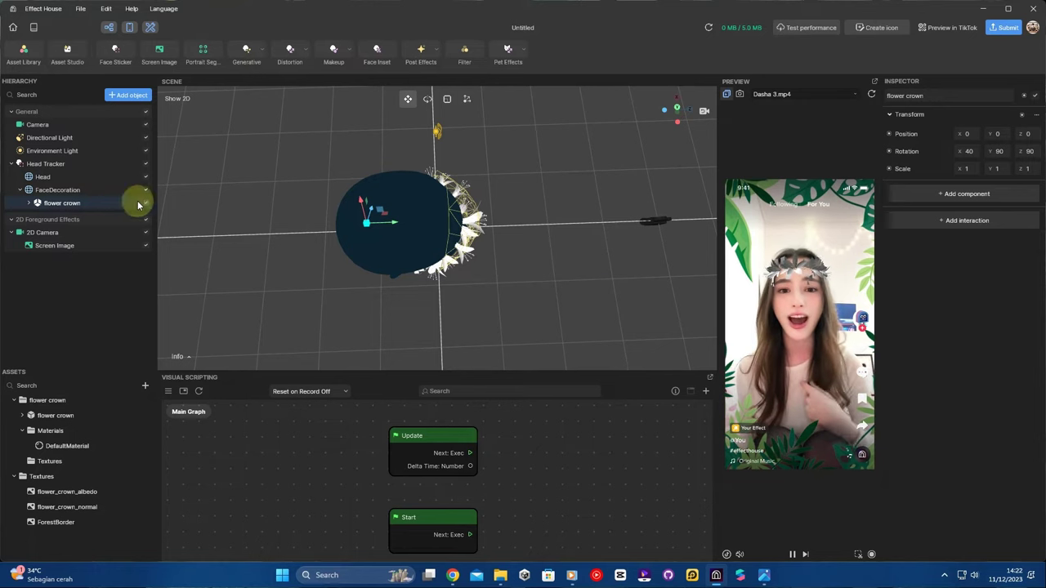
- Scale the FaceDecoration object to X 1.3, Y 1.2 and Z 1.2 so the crown encircles the head
click(91, 195)
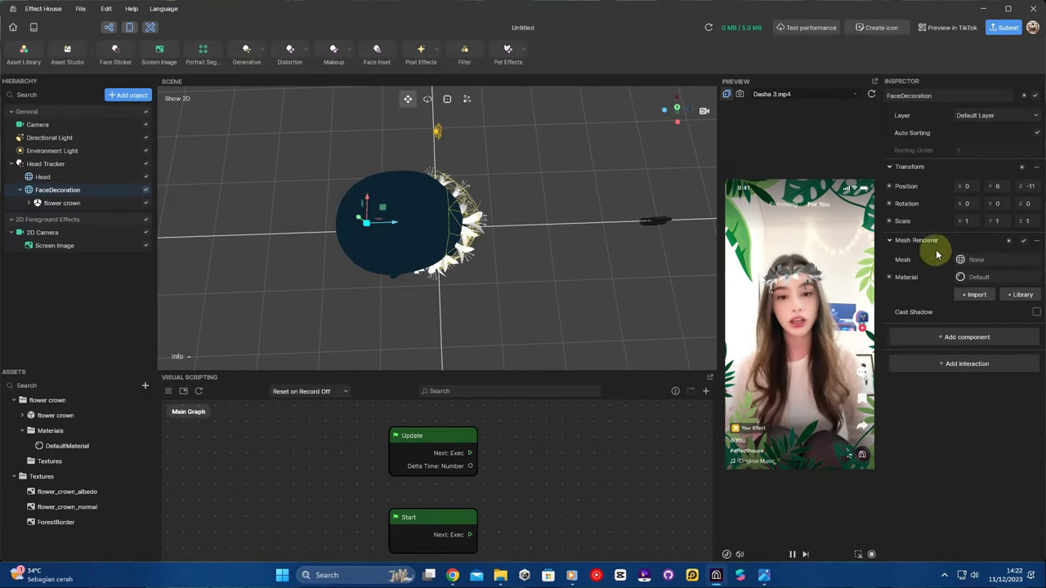
click(971, 224)
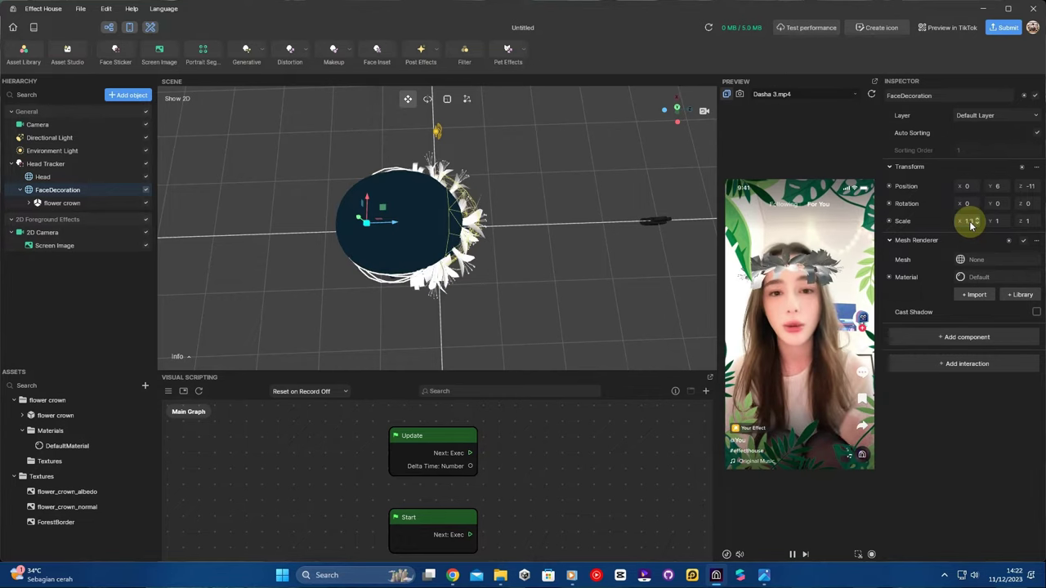
drag(502, 154, 666, 155)
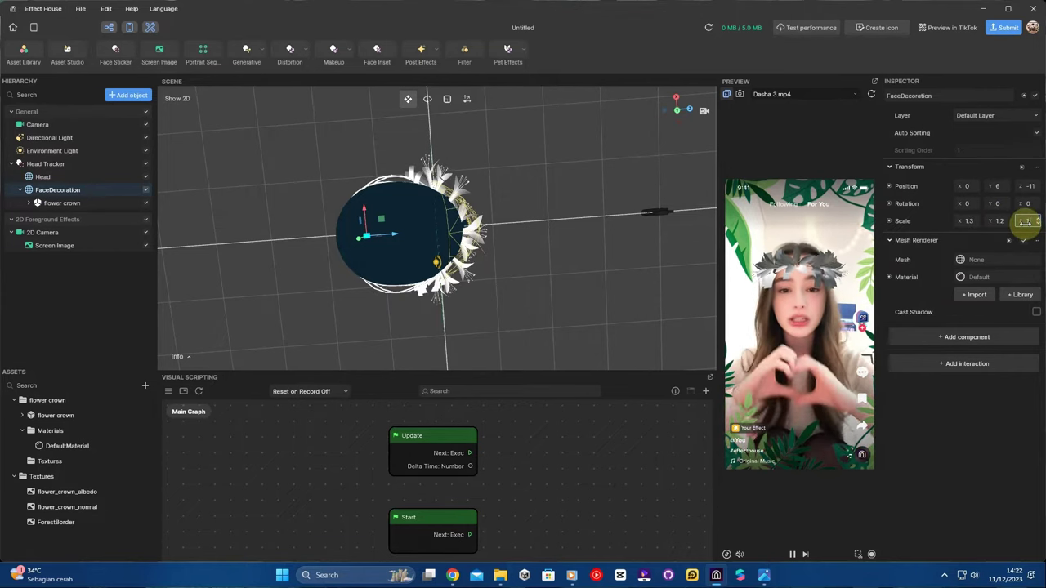
drag(1027, 221, 1025, 222)
drag(546, 237, 527, 212)
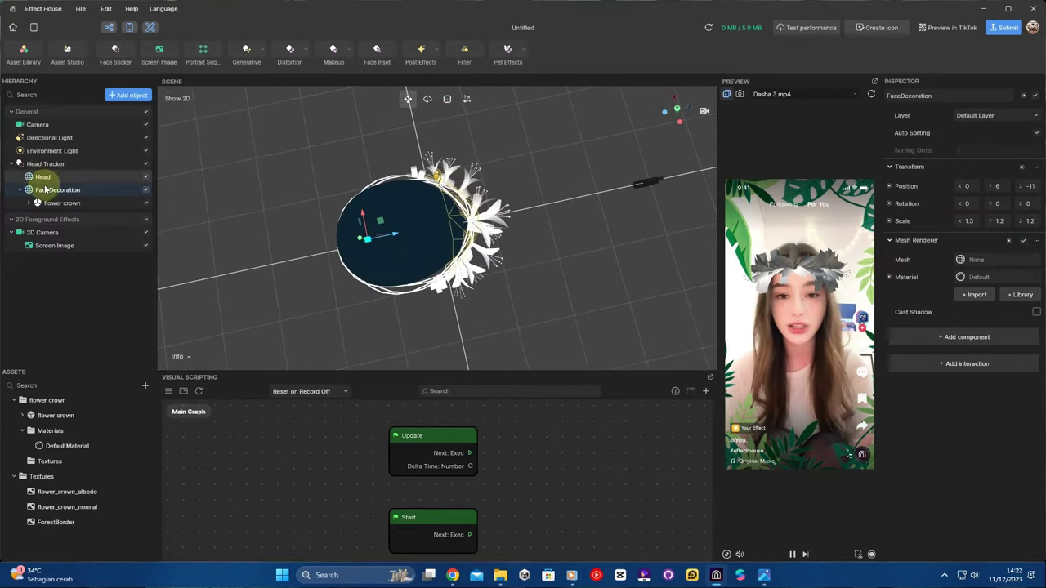
- Fine-tune FaceDecoration's placement by raising it to about Y 6.7 and shifting it slightly toward the back of the head
drag(367, 221, 345, 133)
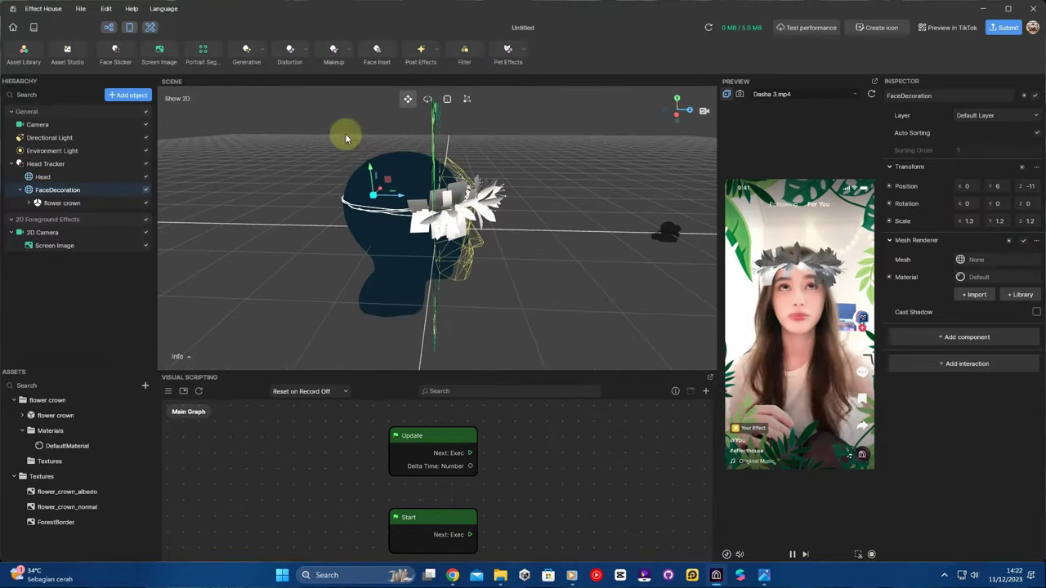
mouse_move(368, 171)
mouse_down()
mouse_move(358, 153)
mouse_move(366, 129)
mouse_move(373, 164)
mouse_up()
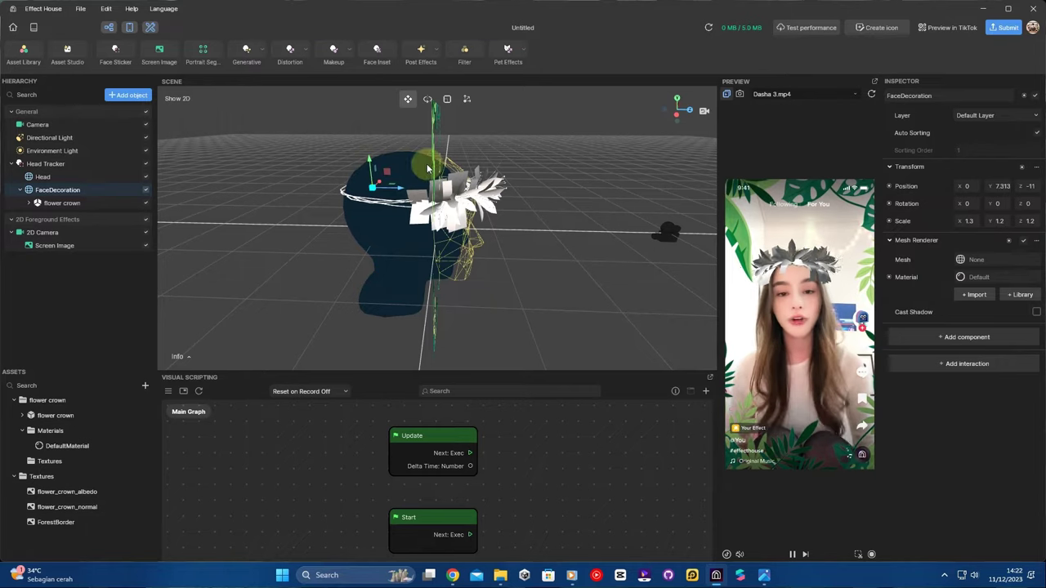
mouse_move(426, 168)
right_down()
mouse_move(491, 210)
mouse_move(577, 182)
mouse_move(514, 260)
mouse_move(444, 256)
mouse_move(425, 237)
mouse_move(431, 158)
right_up()
drag(370, 156, 371, 162)
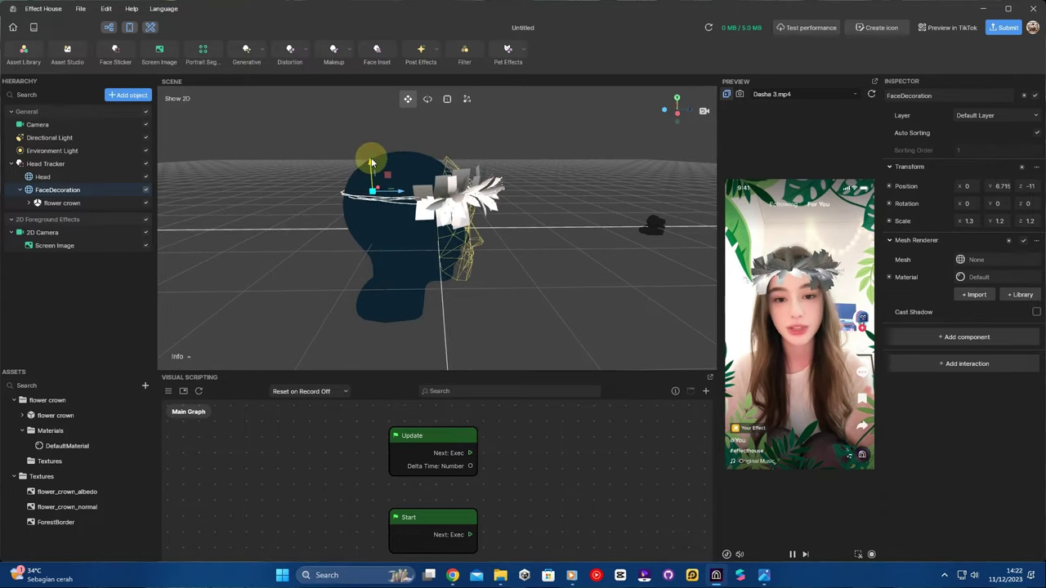
right_drag(504, 176, 486, 284)
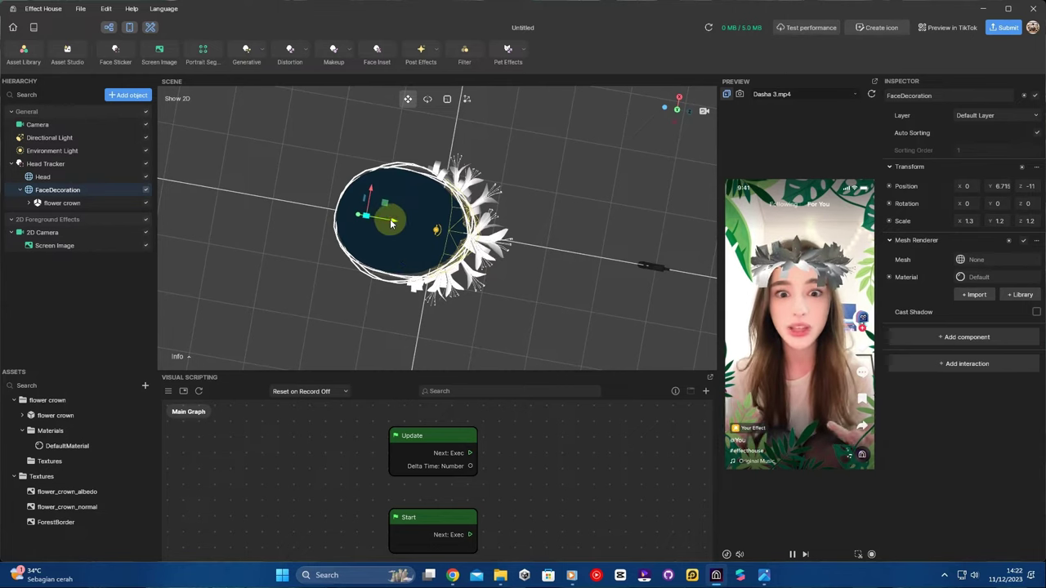
drag(392, 219, 385, 221)
right_drag(385, 222, 324, 115)
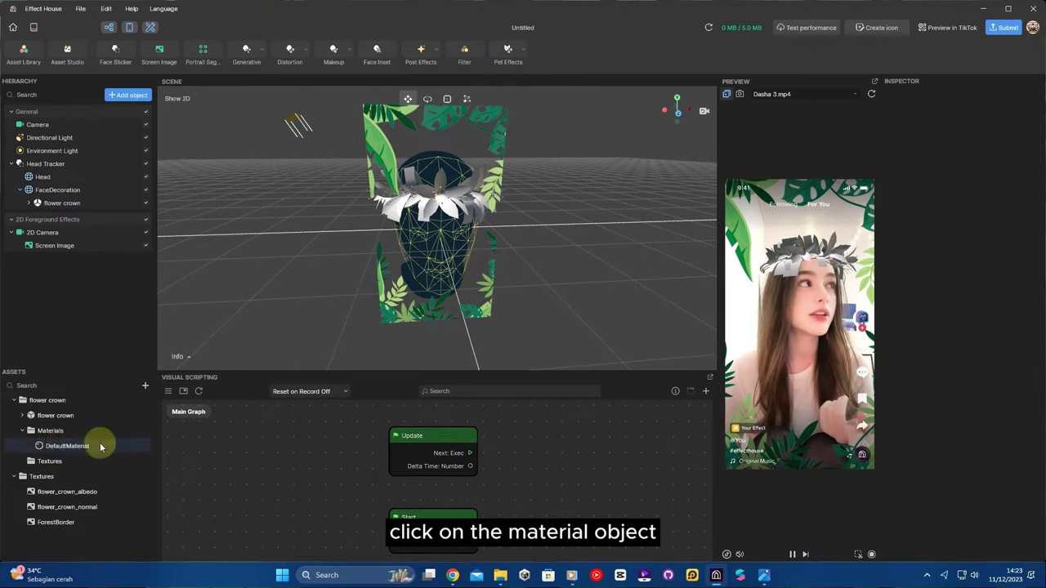
- Turn on the albedo texture for the flower crown's DefaultMaterial and assign flower_crown_albedo to it
click(55, 447)
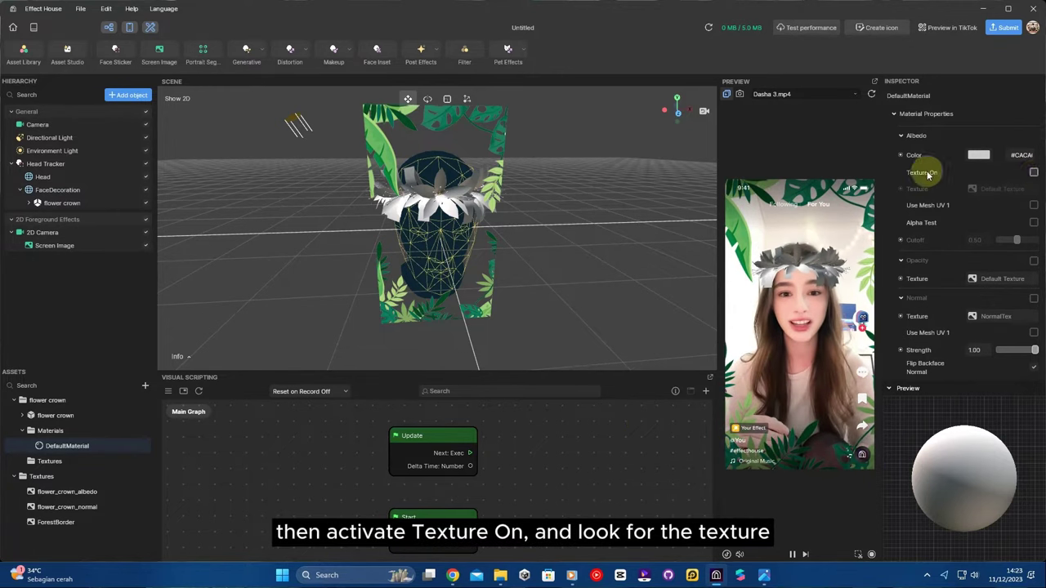
click(1034, 172)
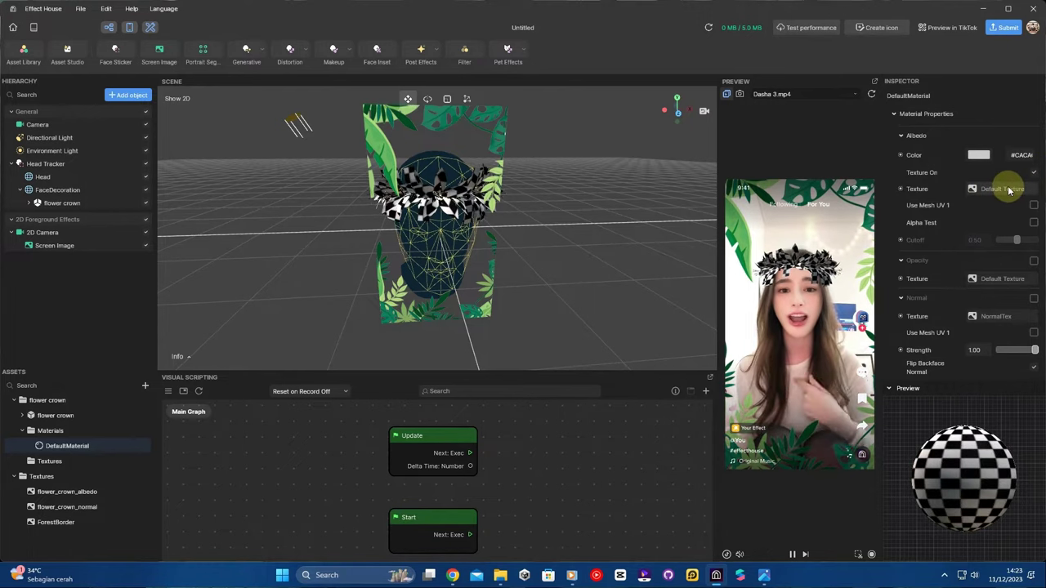
click(1007, 190)
scroll(518, 303, down, 5)
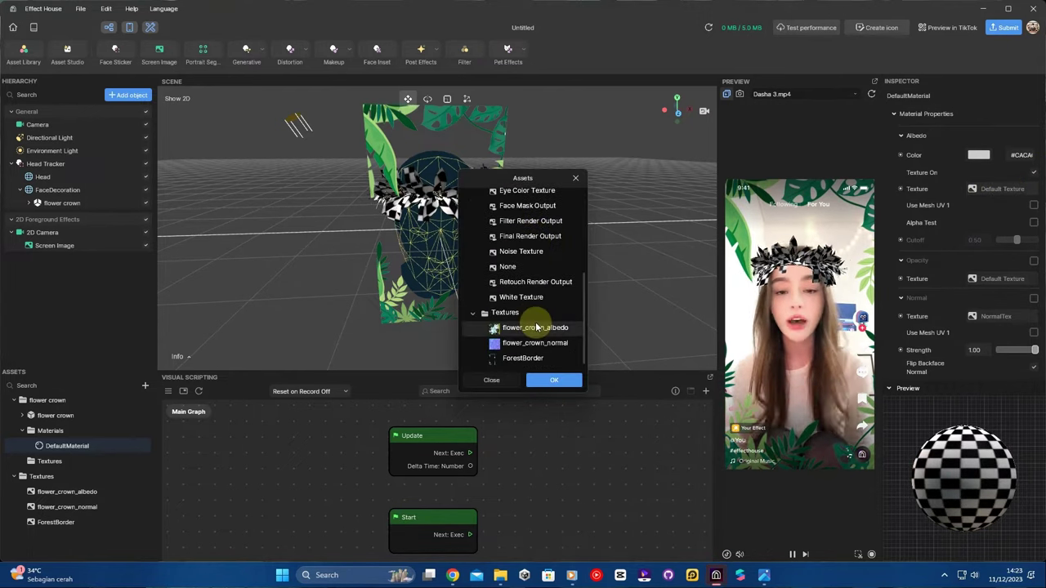
click(538, 328)
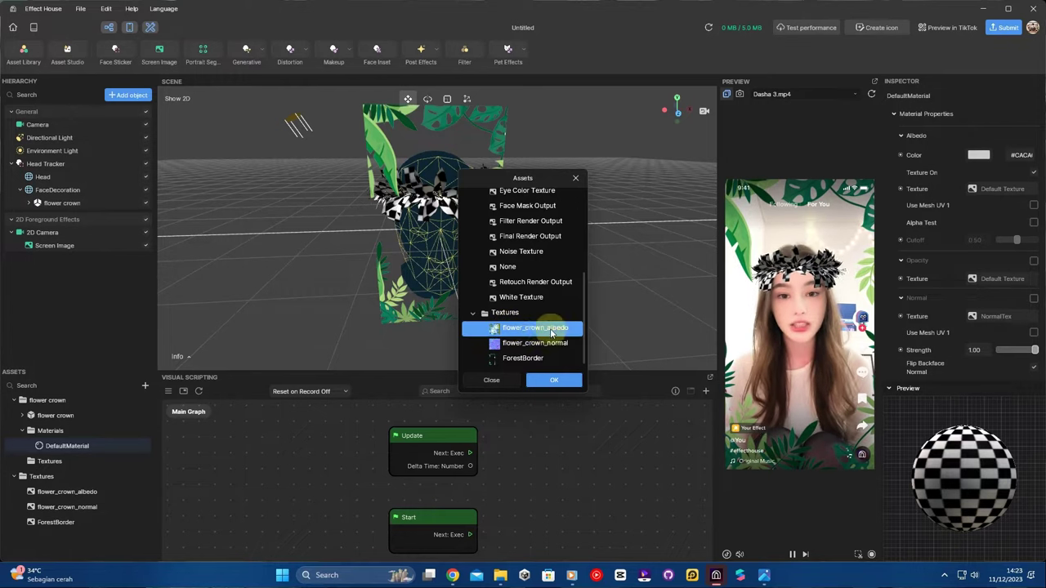
click(561, 380)
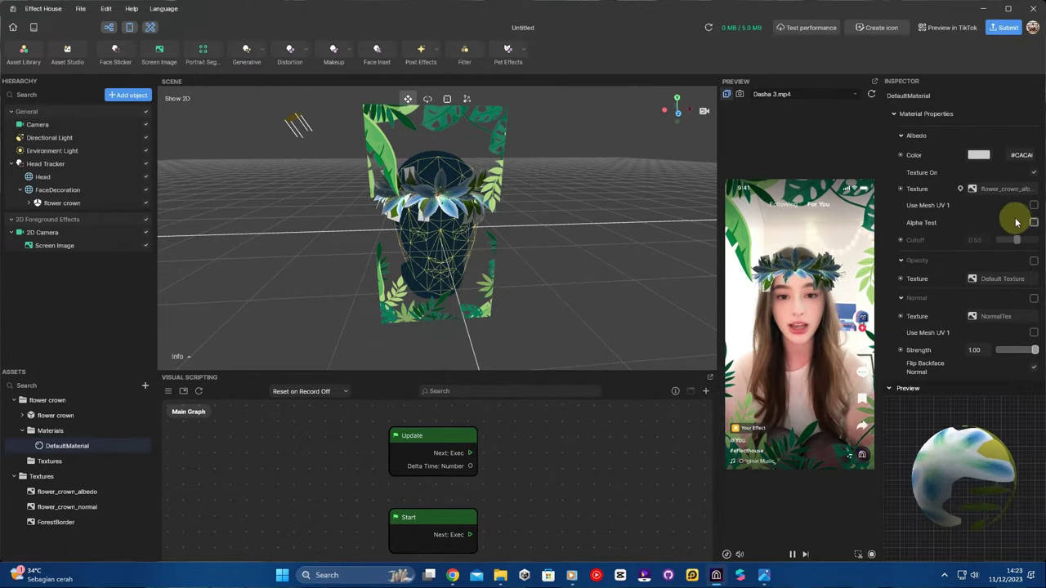
- Enable Alpha Test on DefaultMaterial, compare the crown with and without it in an enlarged preview, and deselect the material
drag(717, 318, 534, 334)
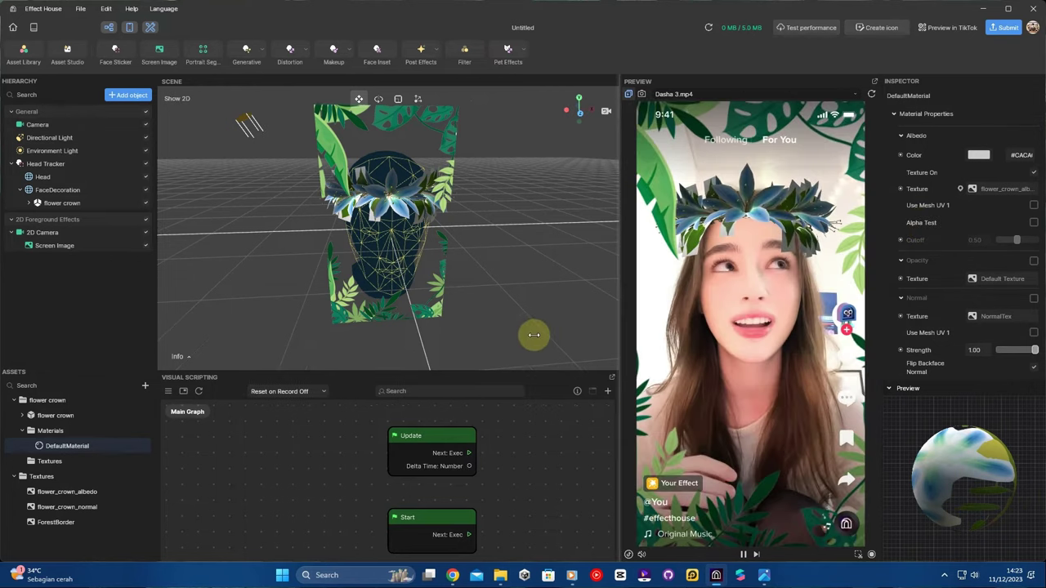
click(1033, 223)
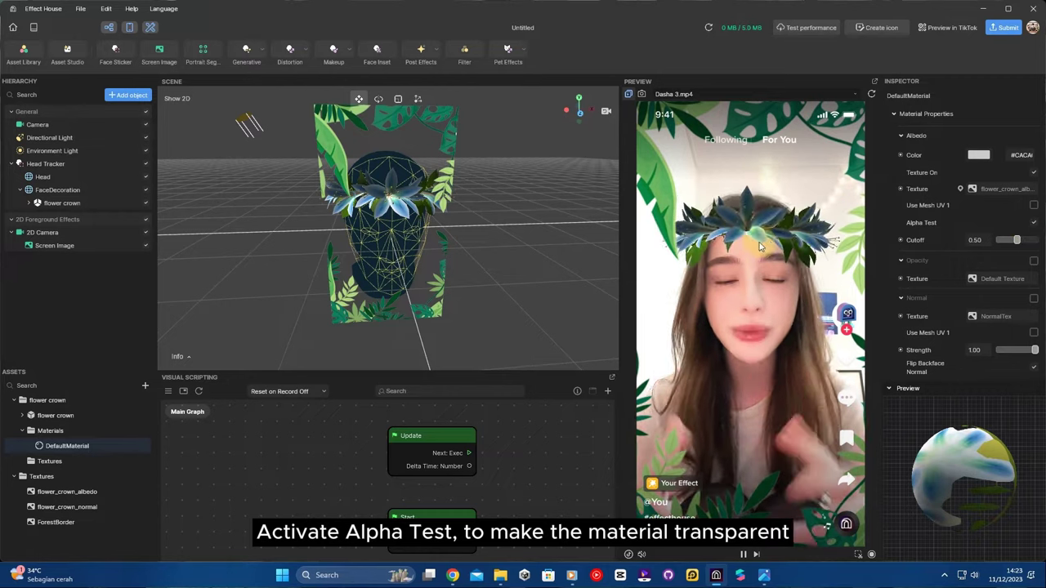
click(1034, 223)
click(1034, 223)
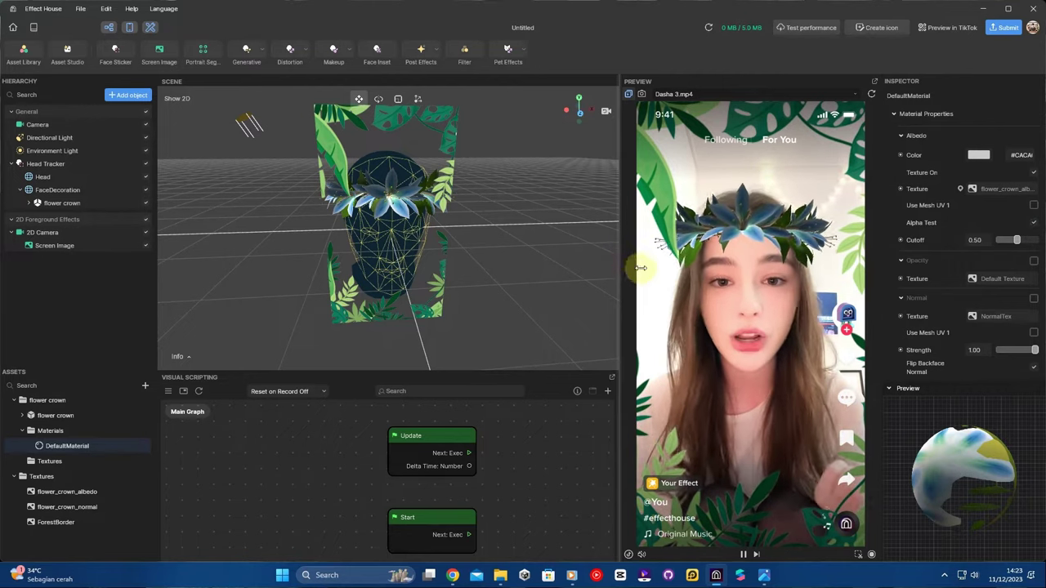
drag(621, 270, 683, 279)
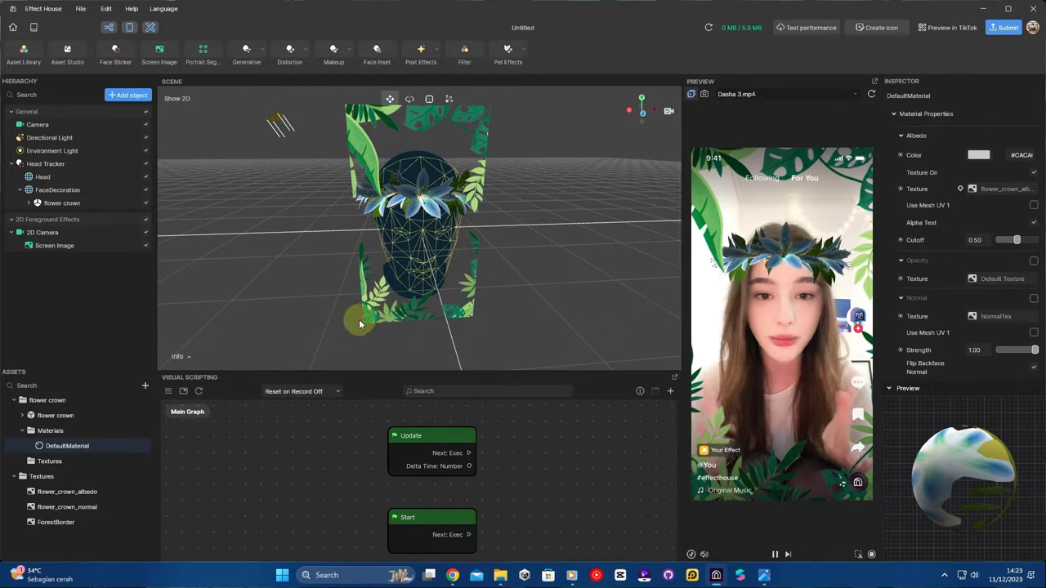
click(75, 299)
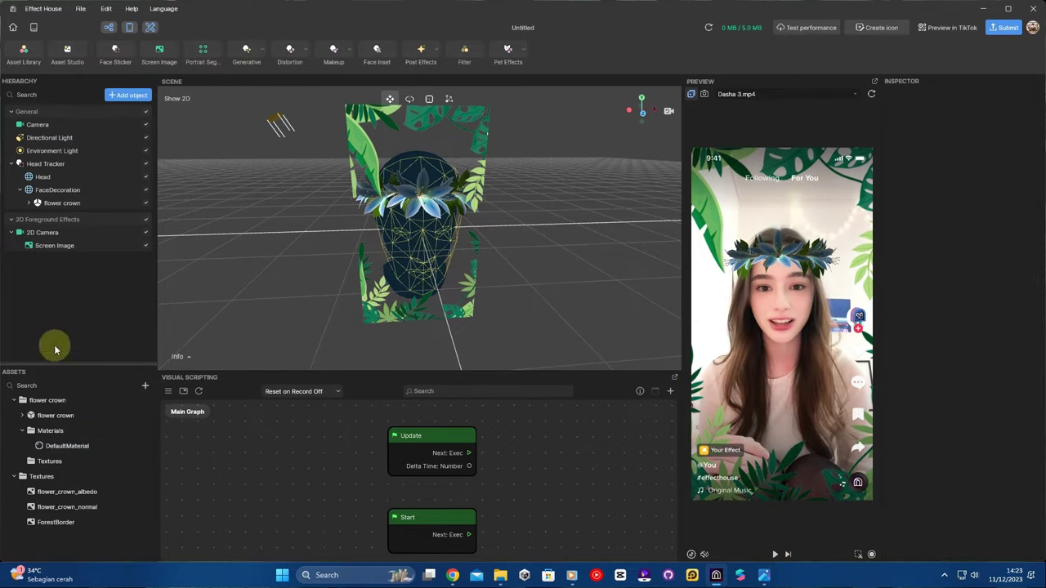
- Open the Asset Library and look through its 3D models for "butterfly"
click(142, 390)
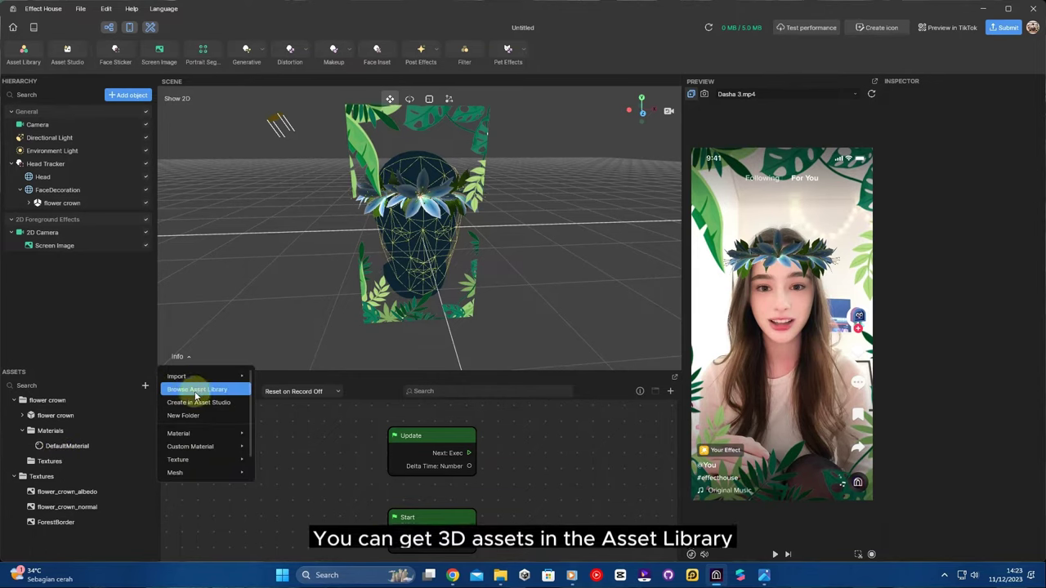
click(221, 390)
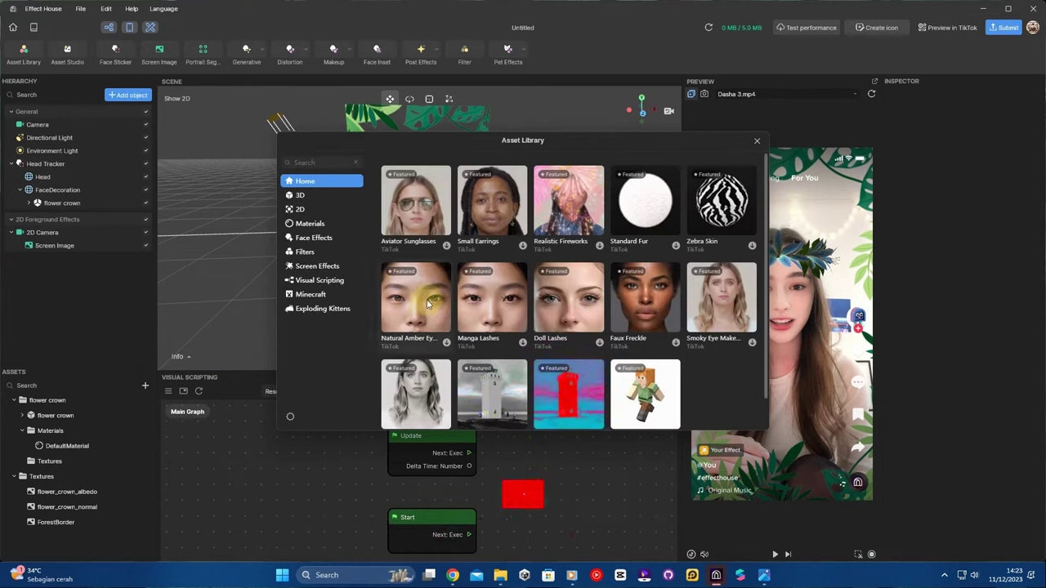
click(314, 197)
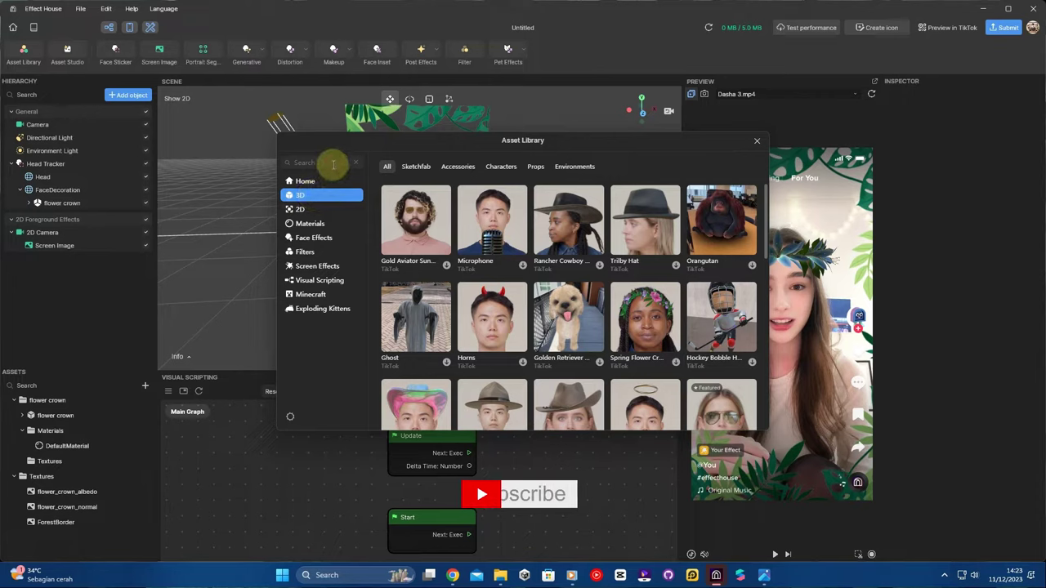
key(Return)
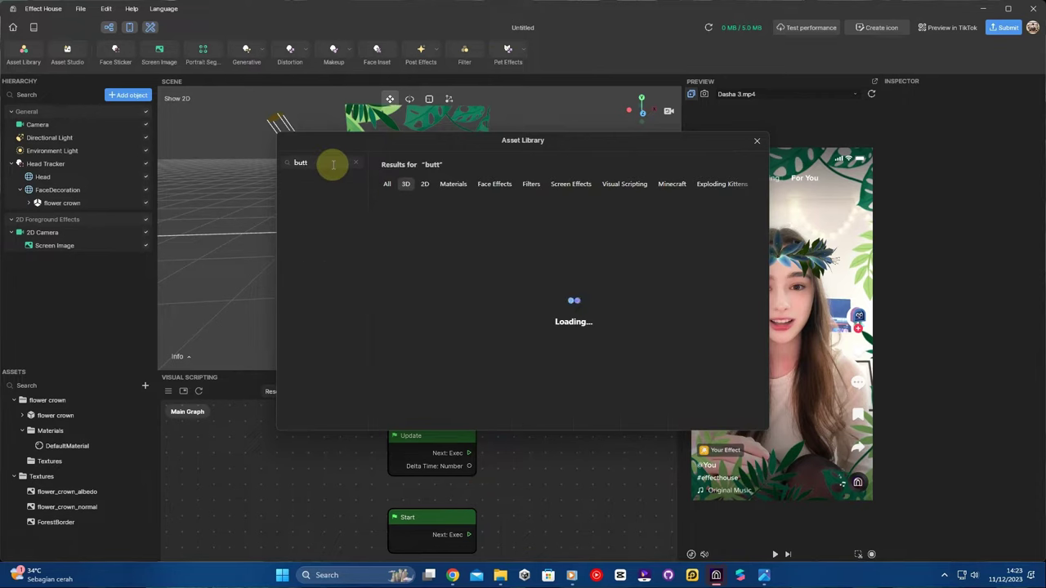
text(er)
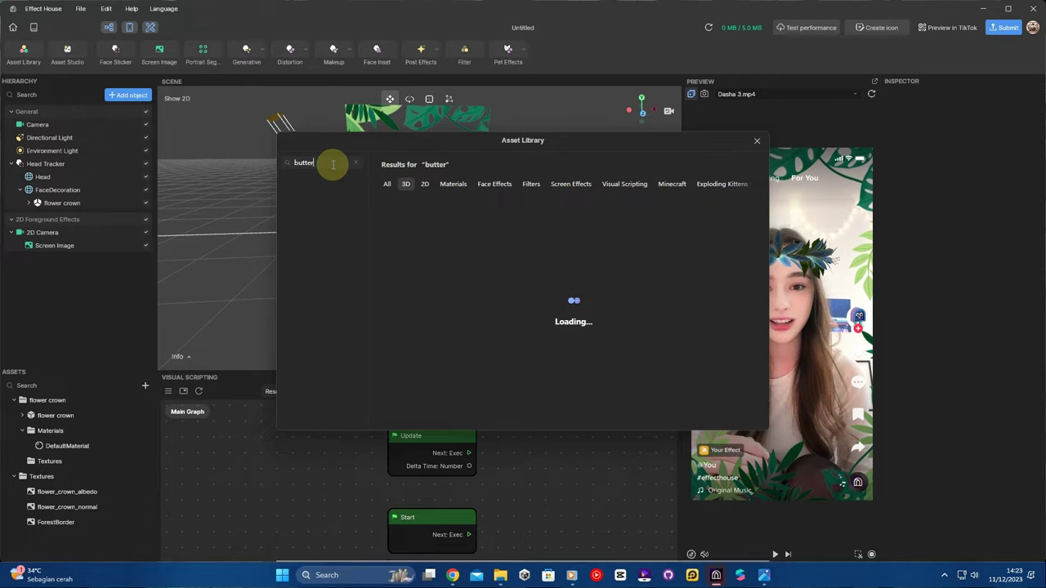
text(fly)
key(Return)
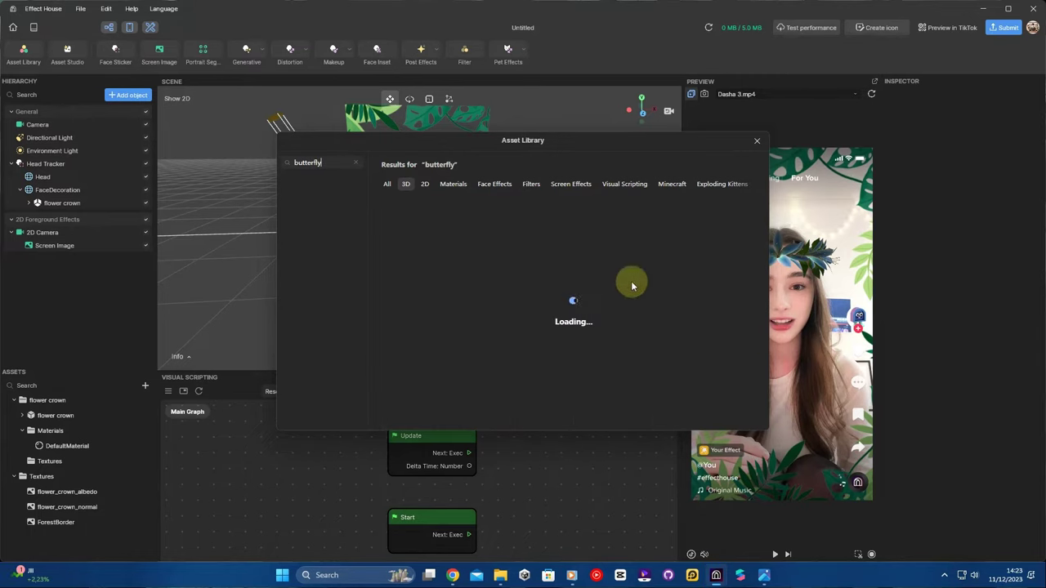
scroll(649, 307, down, 5)
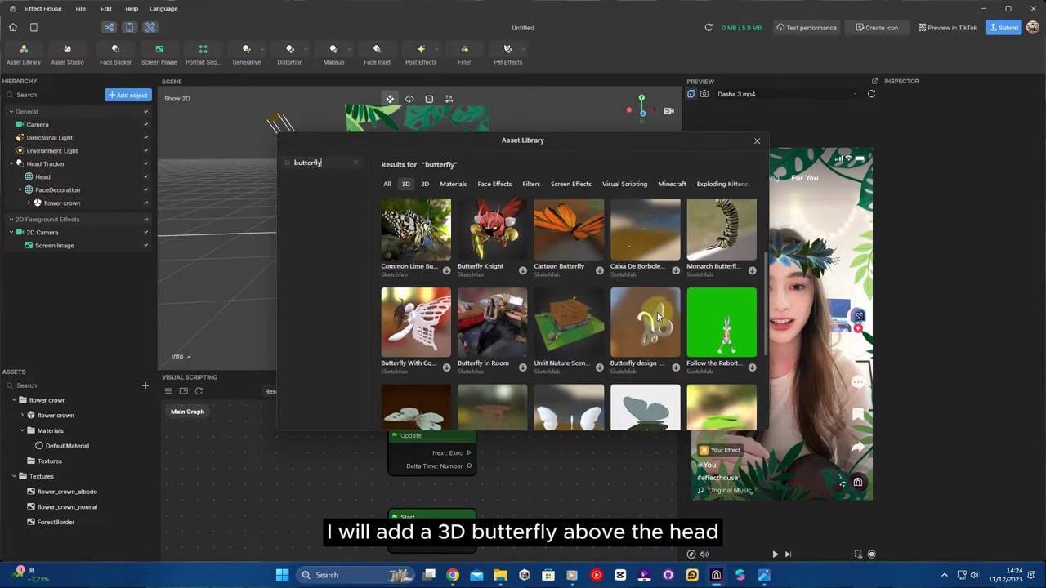
scroll(663, 319, down, 8)
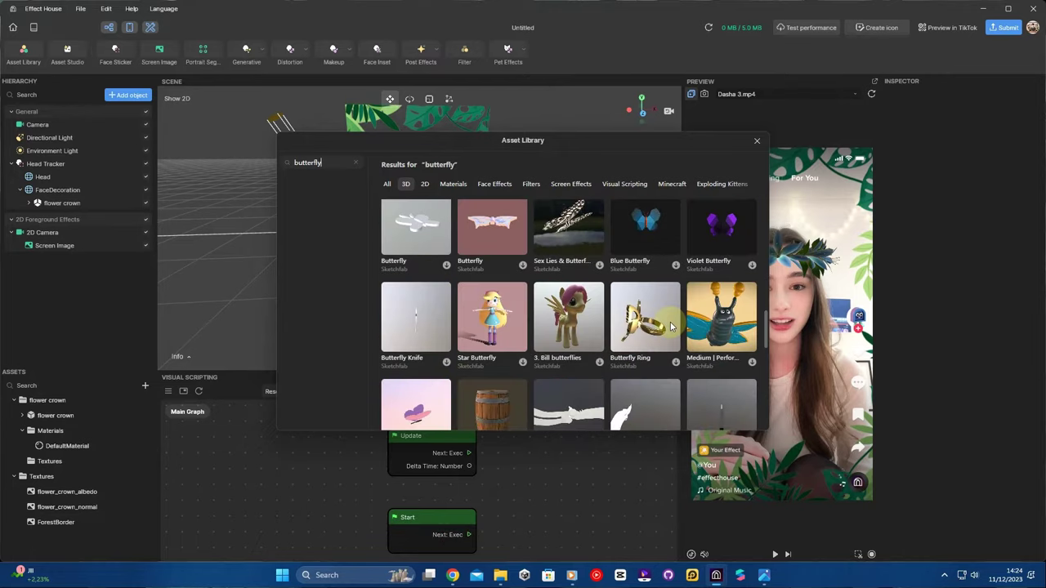
scroll(672, 328, down, 2)
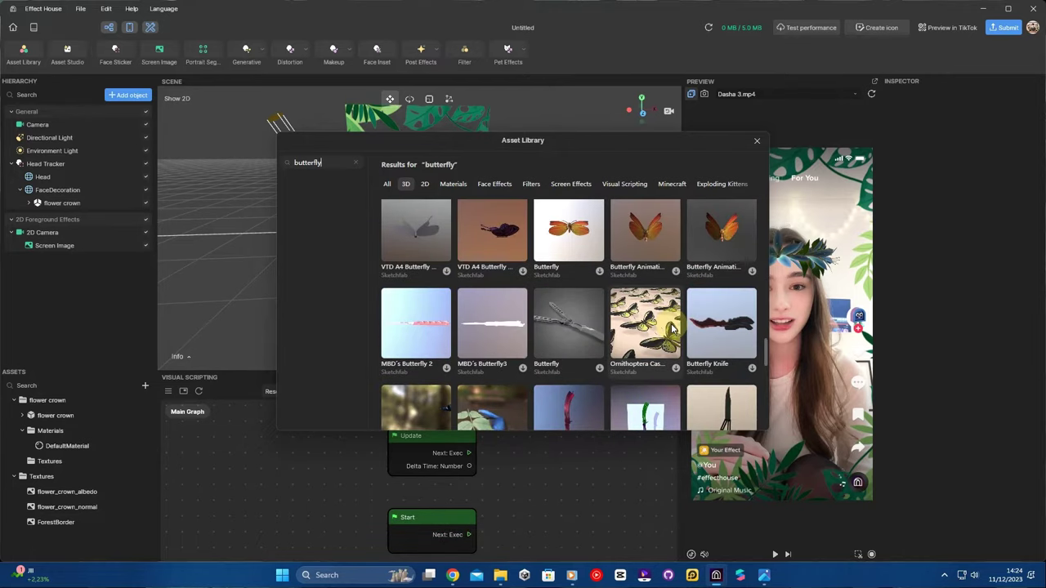
scroll(671, 328, up, 3)
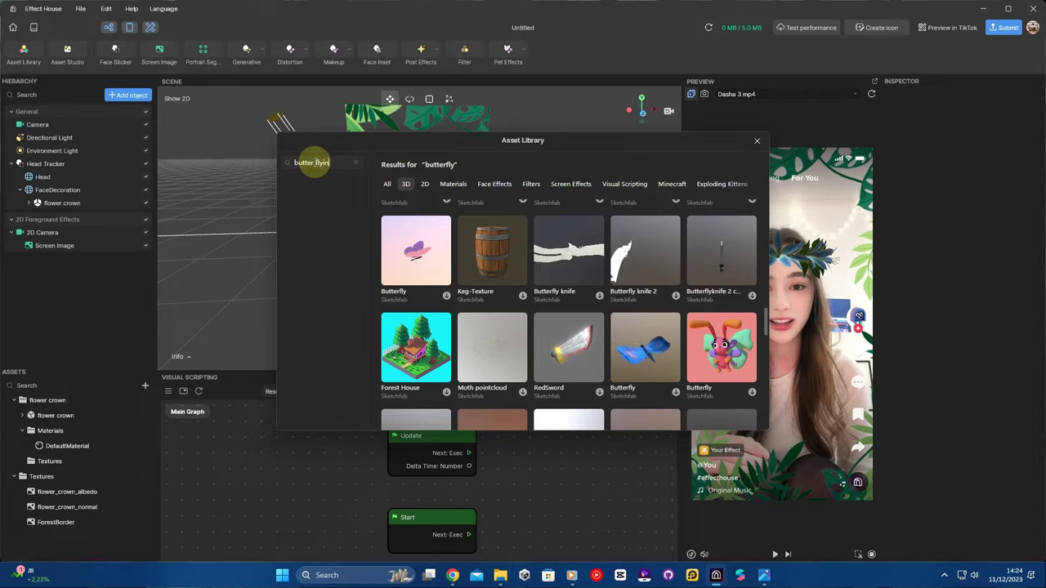
- Search the 3D assets for "butter flying", import the Butter Flying model into the project and close the library
key(Return)
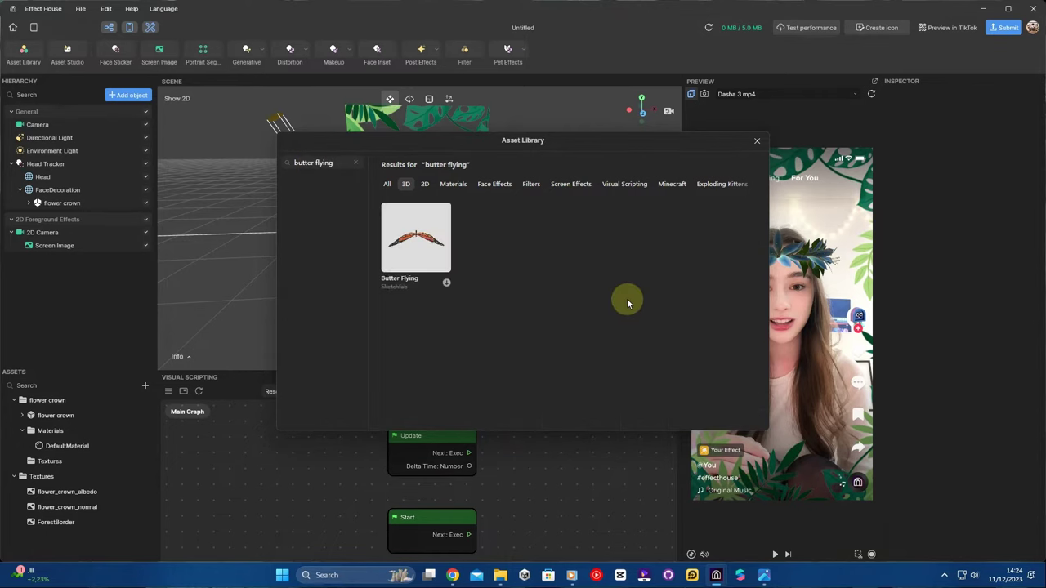
click(401, 233)
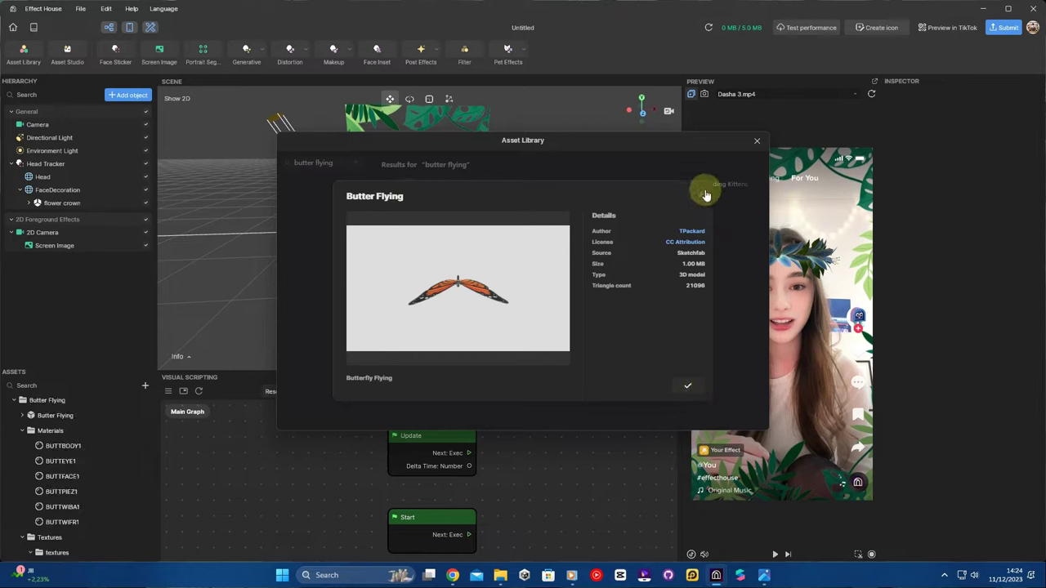
click(754, 144)
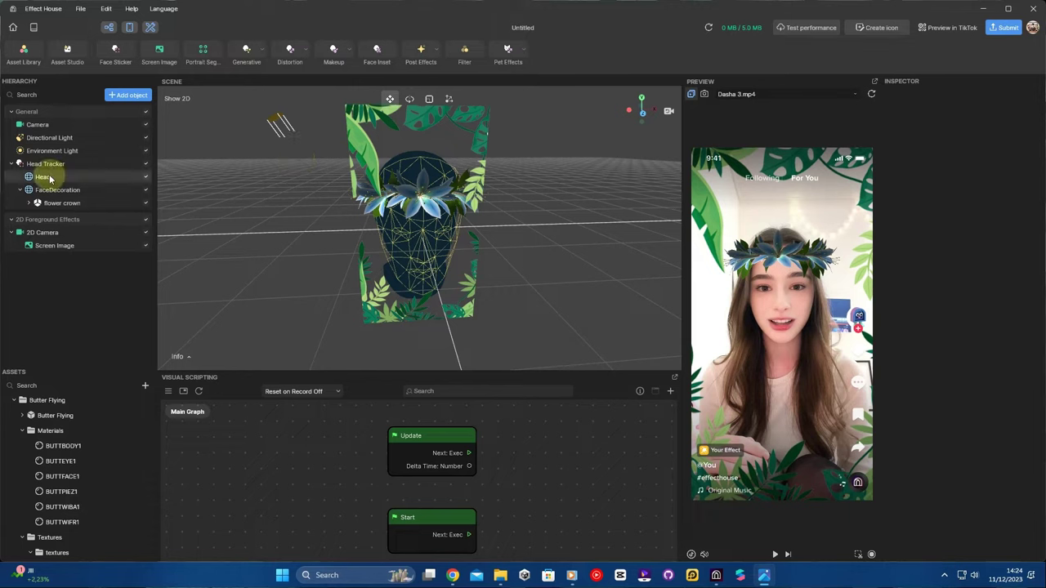
- Add a 3D Empty Mesh to the scene and nest it under Head Tracker
click(20, 190)
click(54, 164)
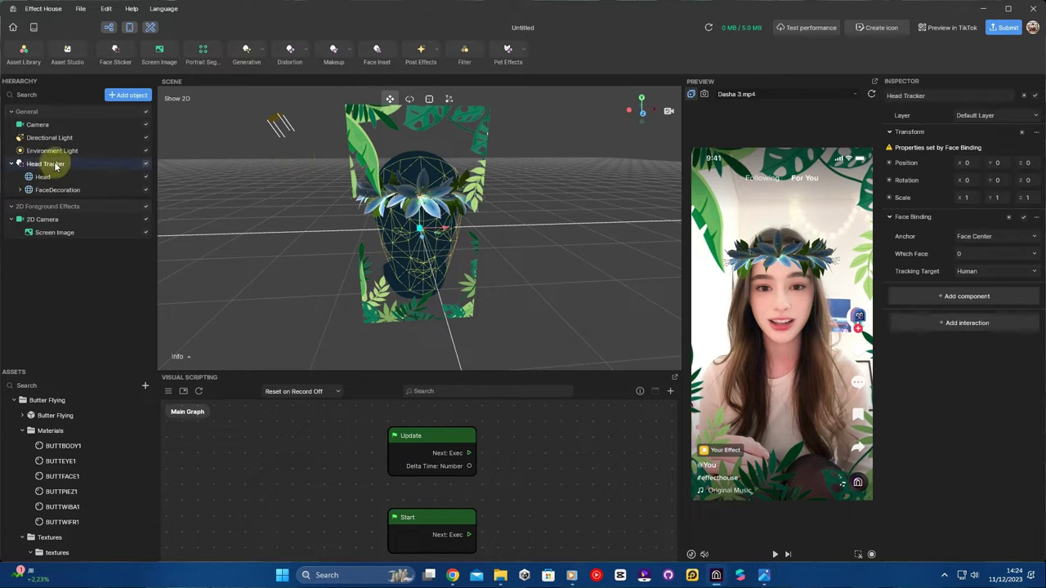
right_click(49, 165)
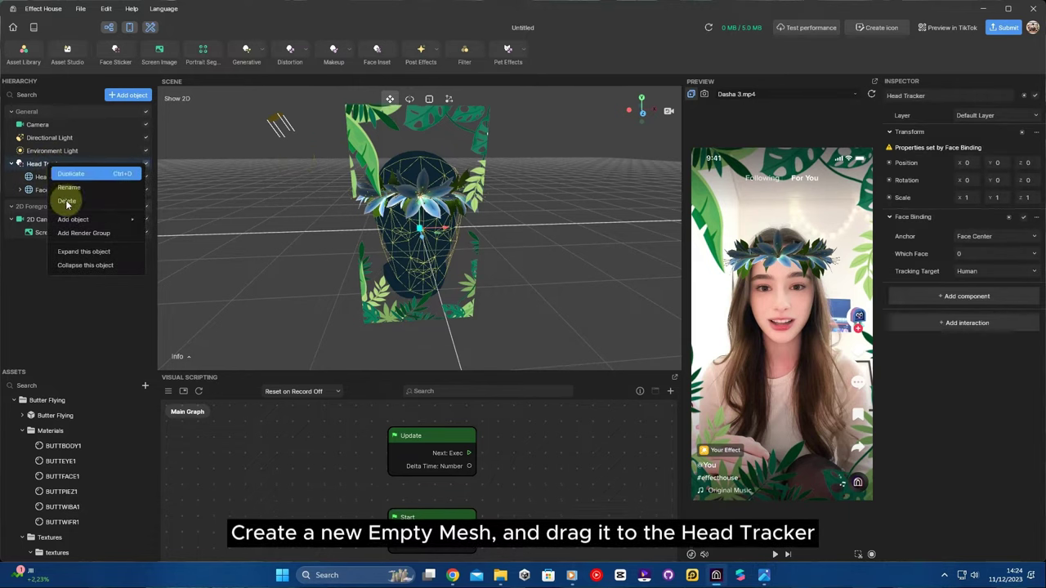
mouse_move(70, 222)
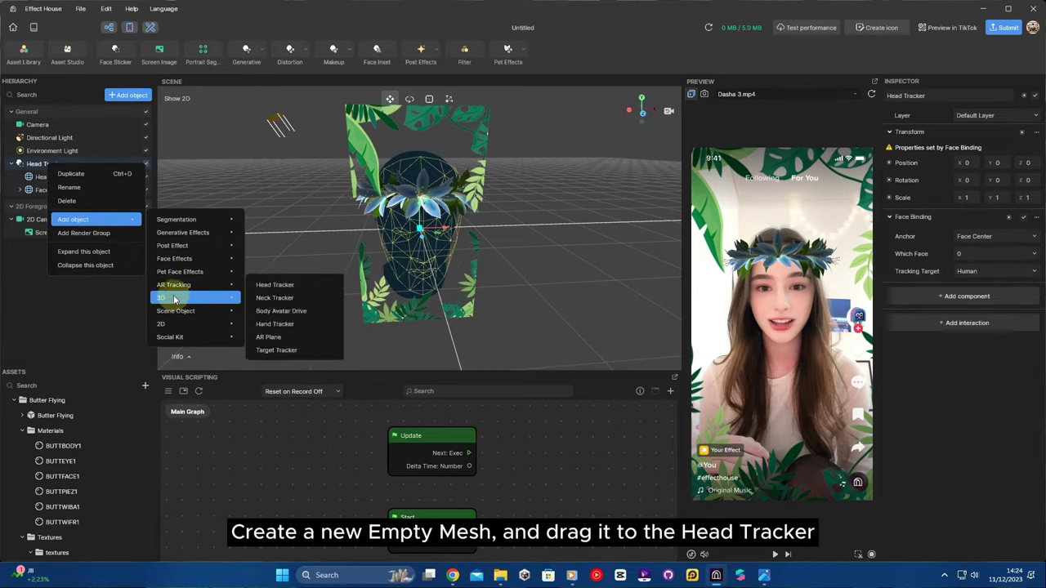
mouse_move(184, 297)
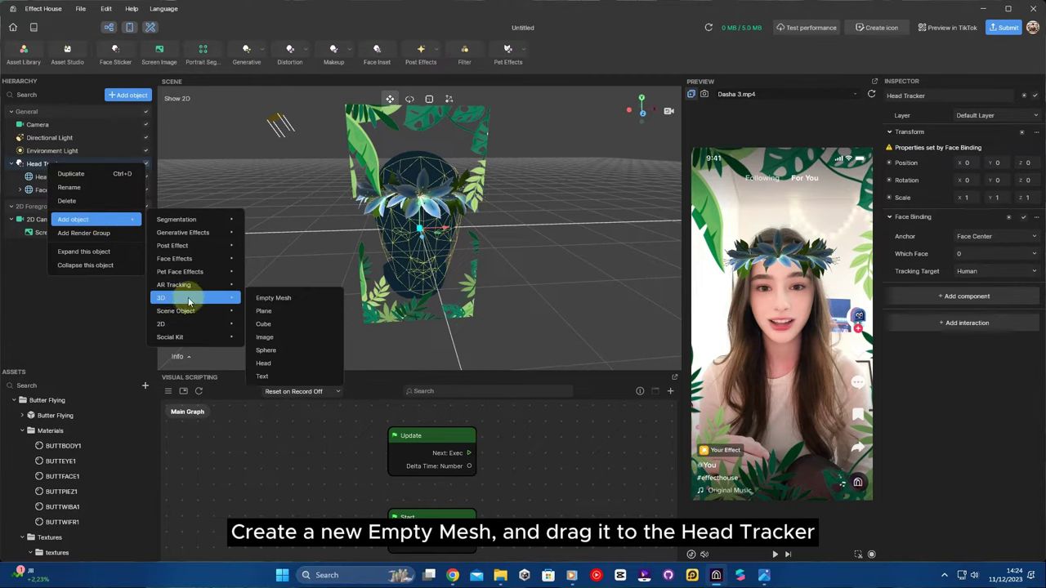
click(285, 302)
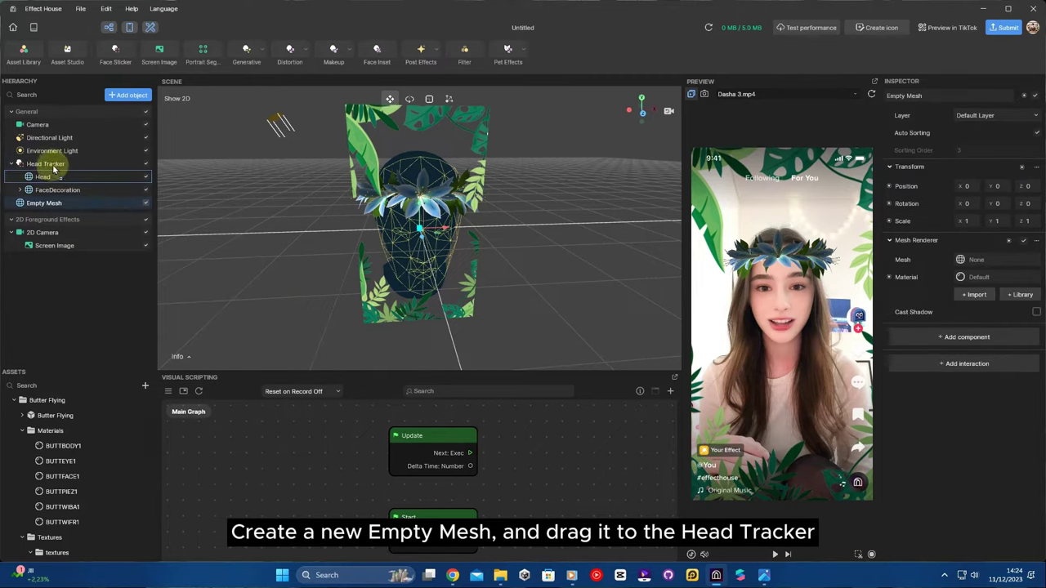
drag(52, 164, 52, 164)
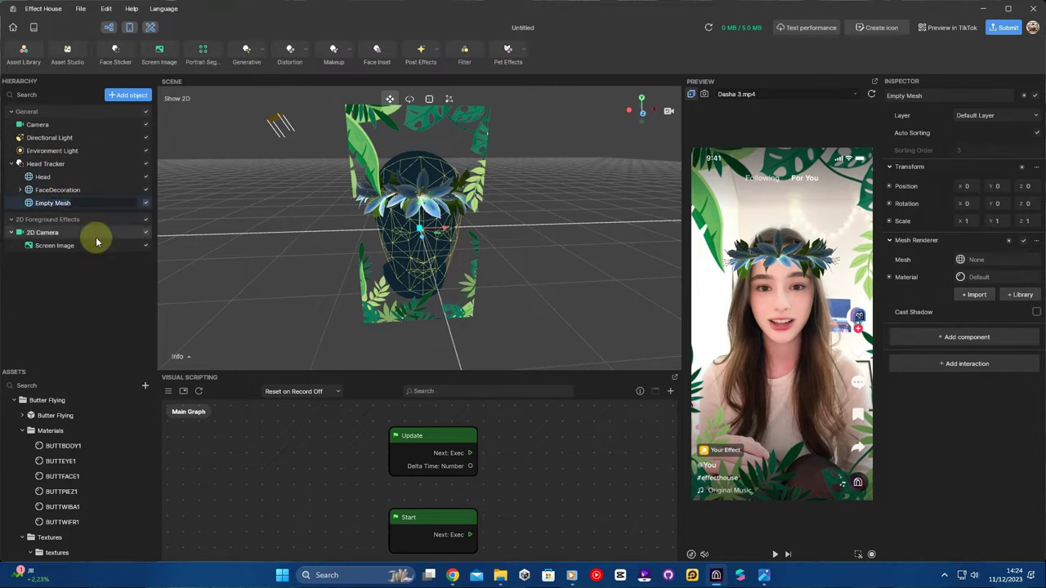
- Rename the new empty mesh under Head Tracker as ButterflyPoint
text(Butterf)
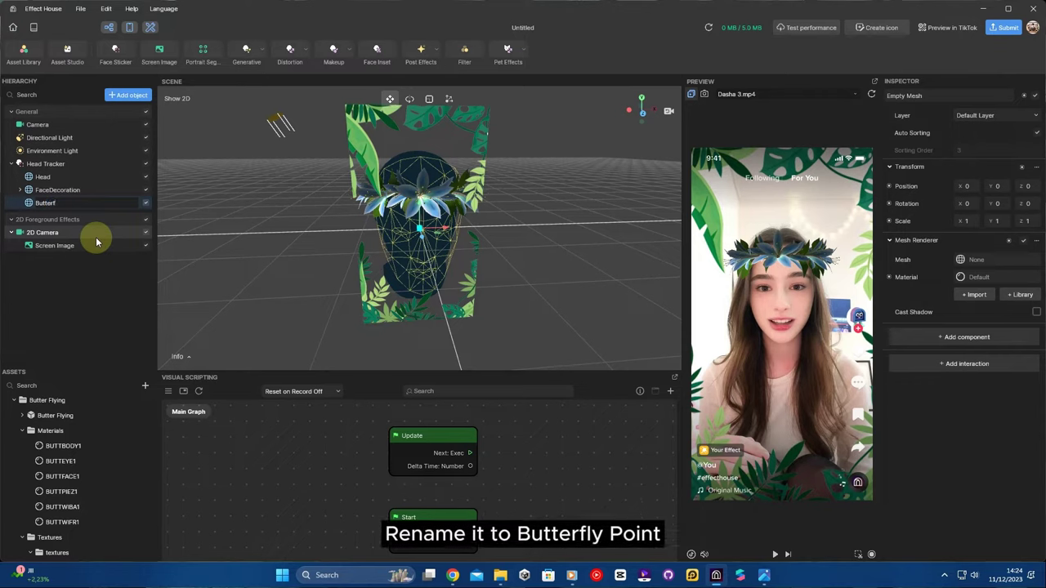
text(ly)
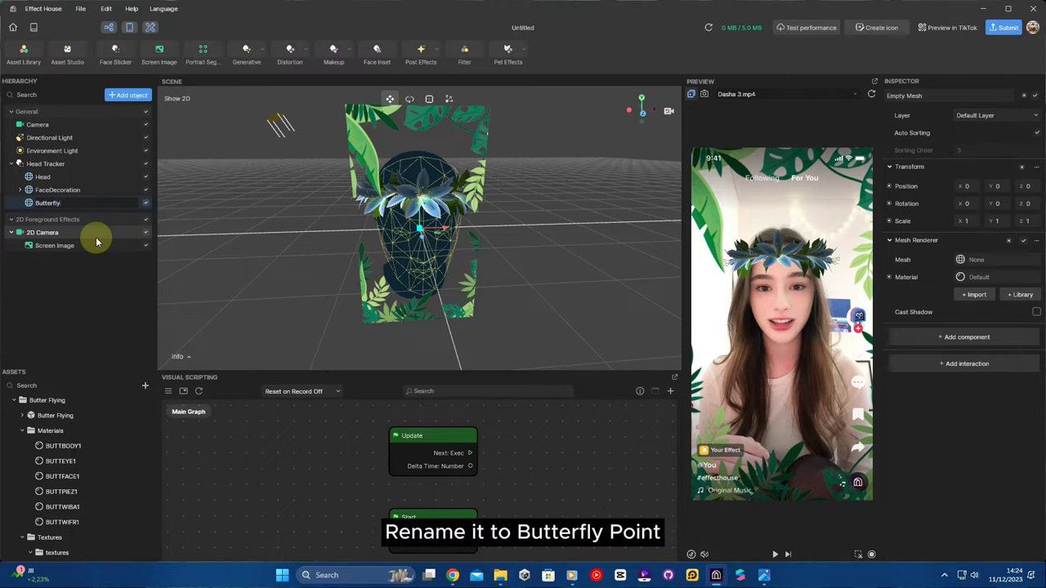
text(Point)
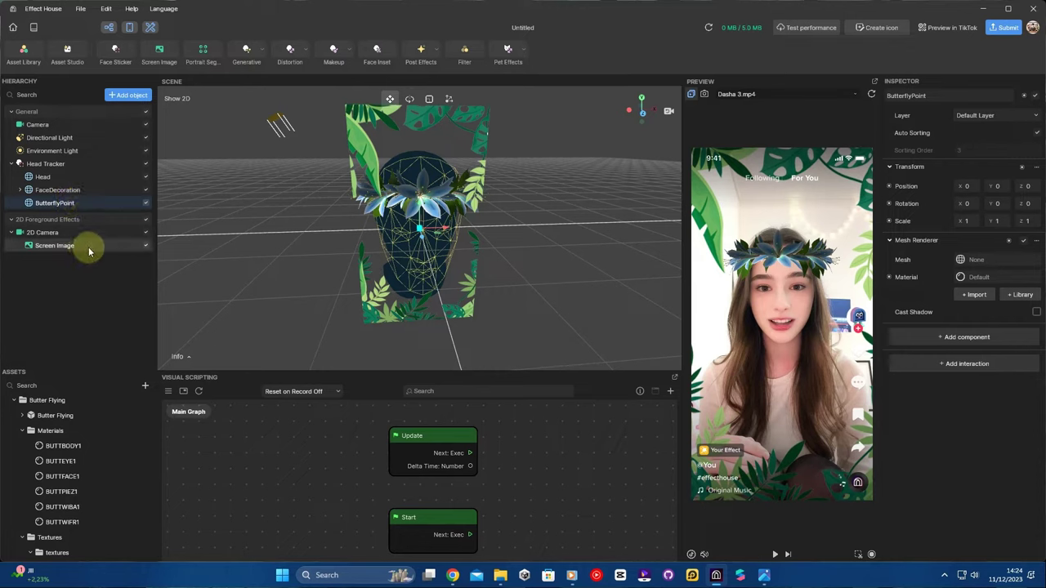
- Move ButterflyPoint to the middle of the head, at about Y 3.29 and Z -5.66
right_drag(354, 213, 487, 214)
drag(455, 231, 416, 235)
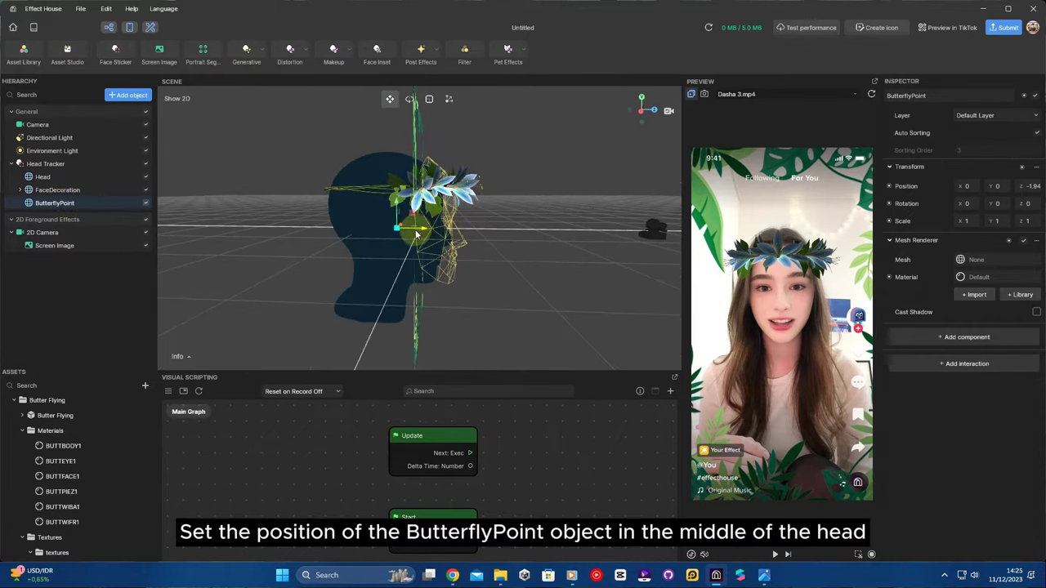
right_drag(430, 237, 447, 237)
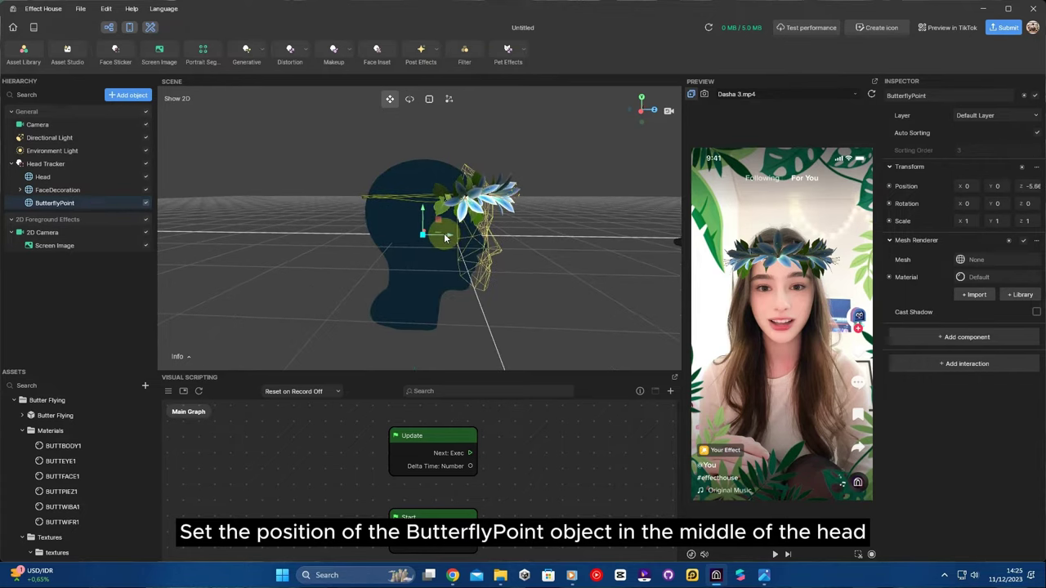
click(451, 236)
click(72, 204)
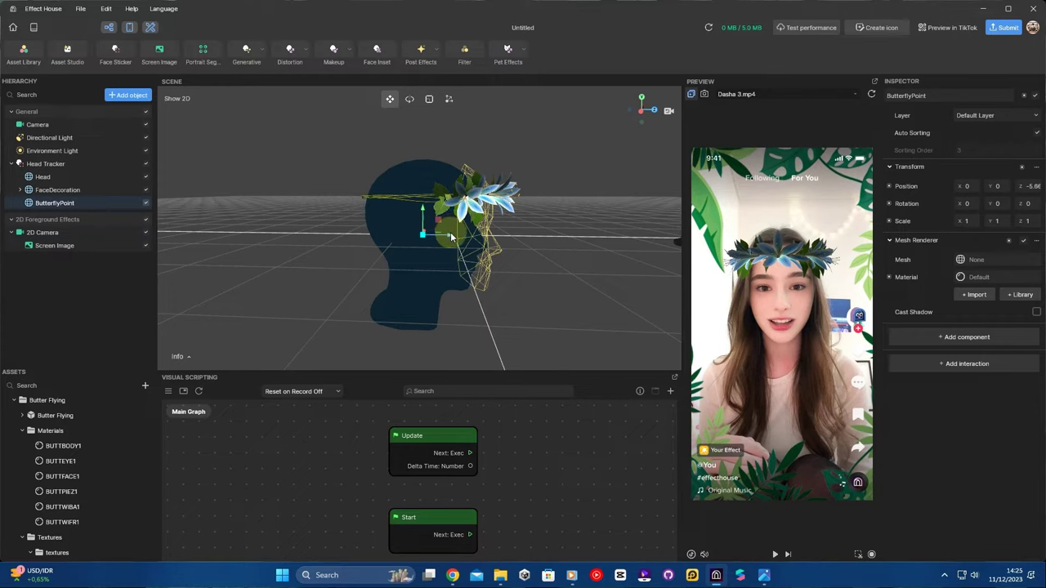
click(451, 236)
click(77, 204)
right_drag(214, 226, 237, 229)
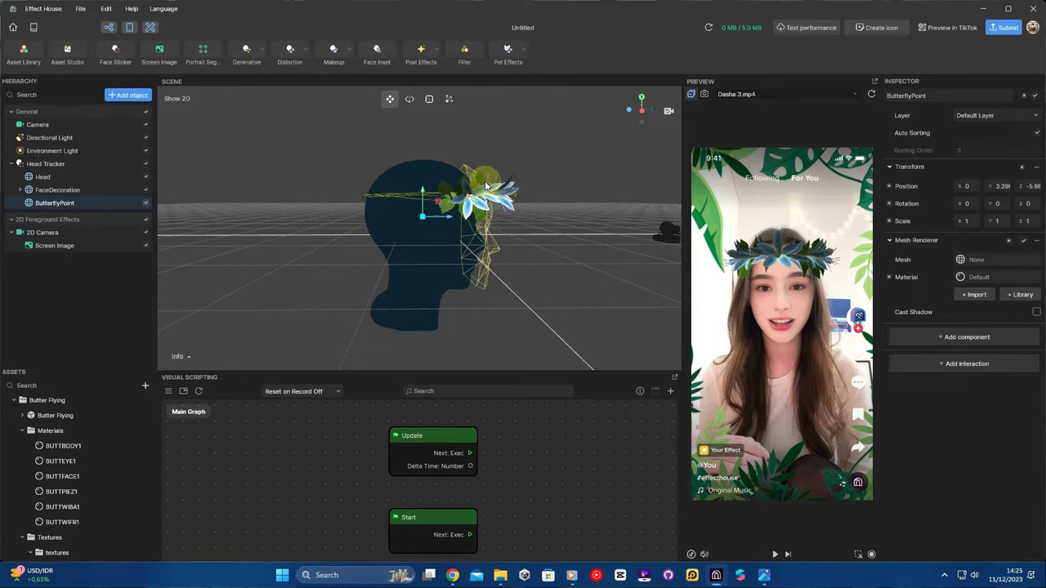
- Place the Butter Flying model under ButterflyPoint and raise it above the head to about Y 11.54
click(68, 416)
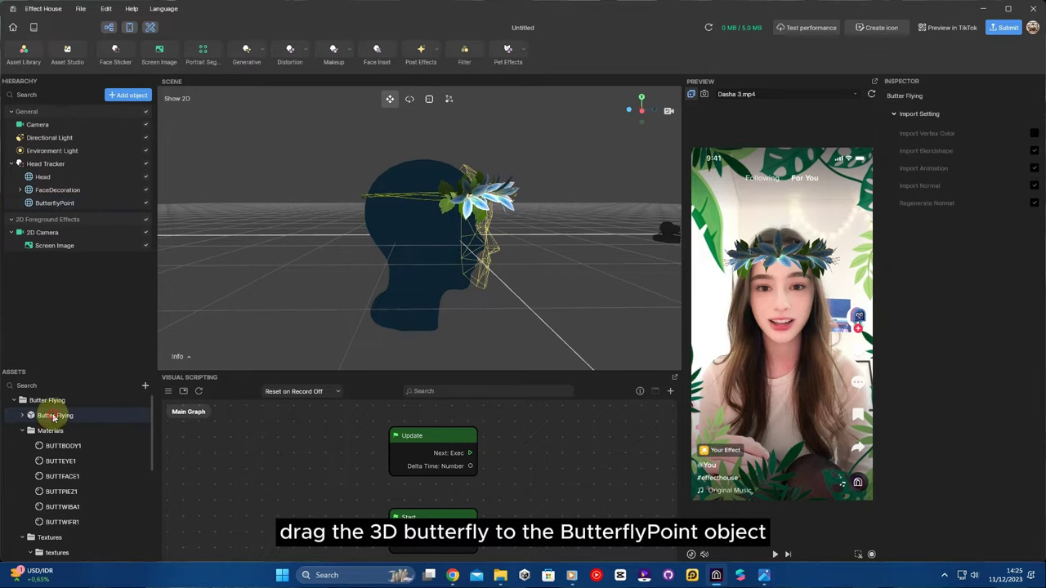
drag(54, 416, 65, 206)
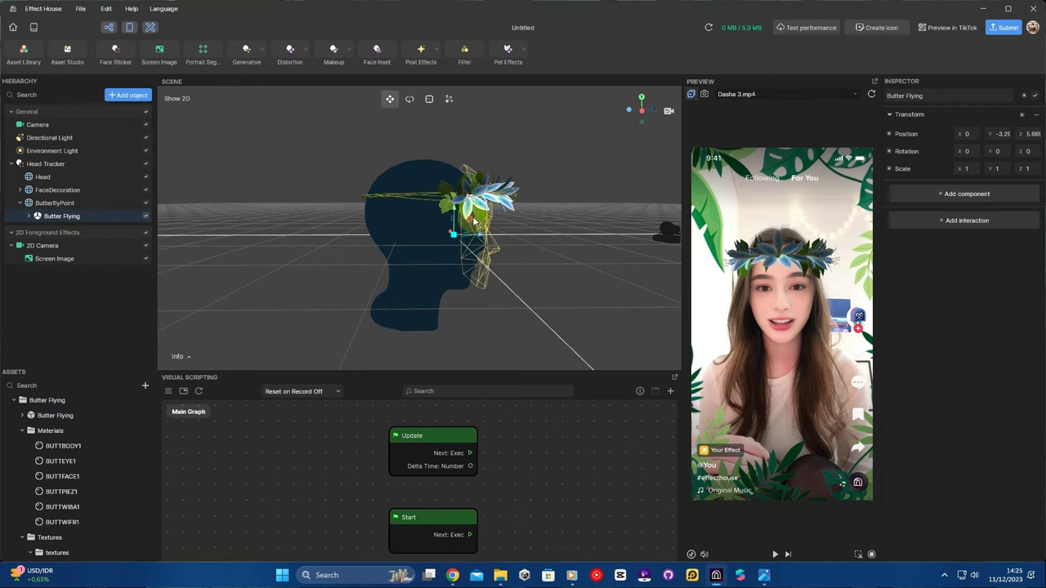
drag(456, 211, 460, 124)
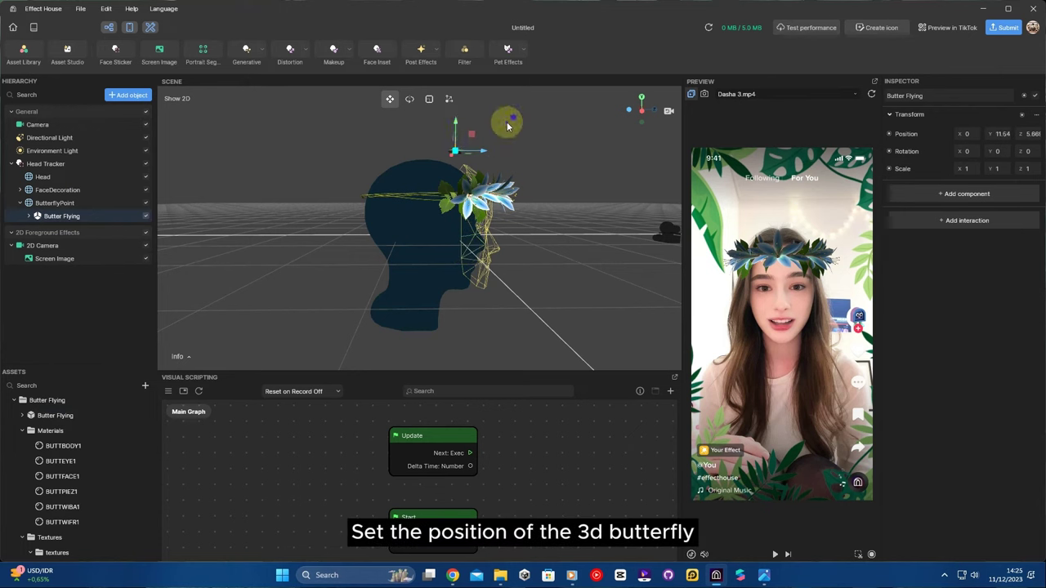
- Shift the Butter Flying model back to about Z -0.17 so it sits centrally over the top of the head
middle_drag(507, 125, 530, 224)
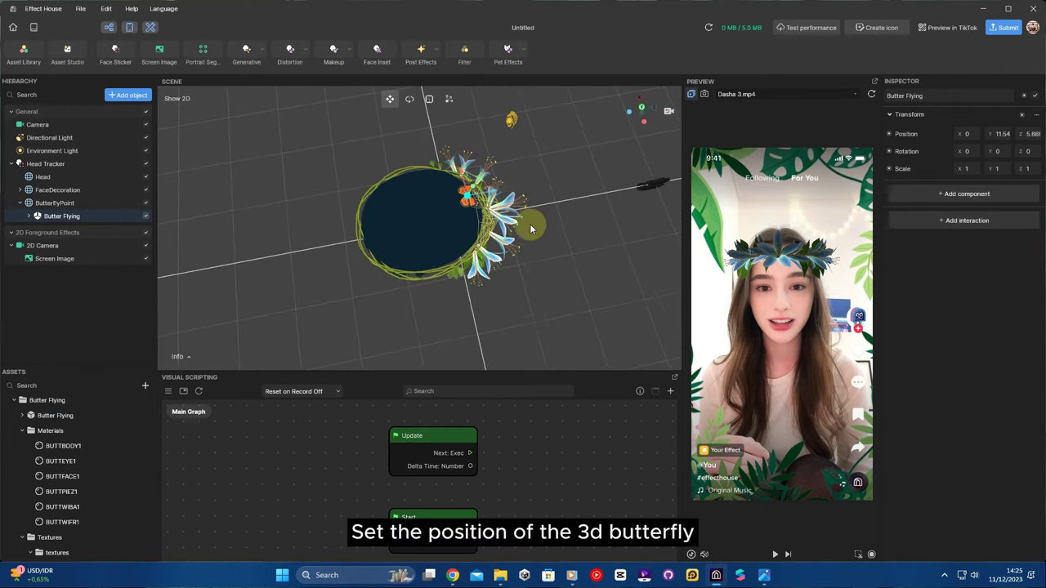
drag(496, 196, 417, 235)
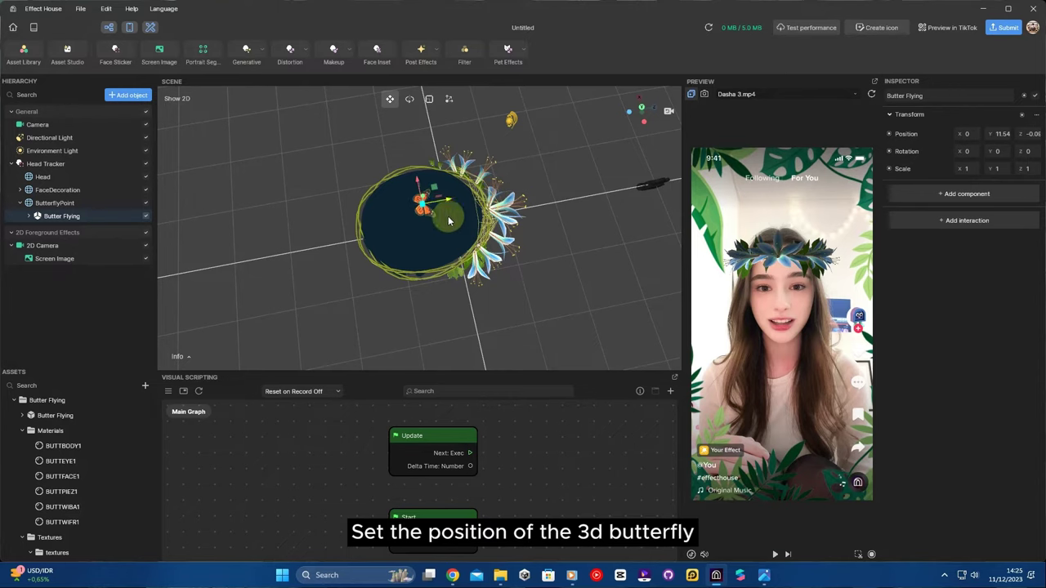
scroll(417, 235, up, 3)
scroll(418, 235, down, 2)
mouse_move(419, 235)
middle_down()
mouse_move(481, 218)
mouse_move(421, 166)
mouse_move(361, 190)
mouse_move(209, 204)
mouse_move(556, 204)
mouse_move(467, 192)
mouse_move(482, 212)
middle_up()
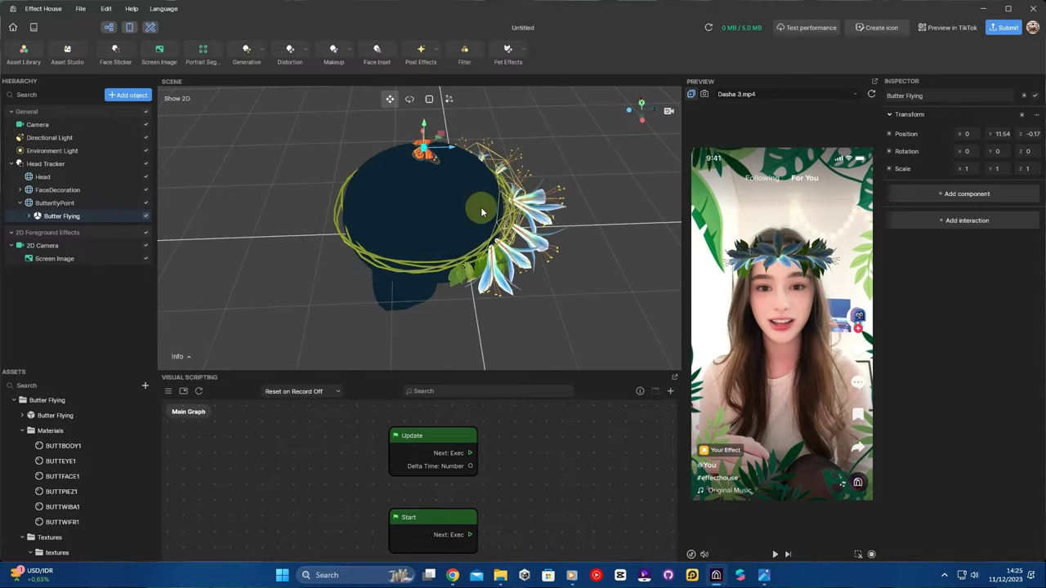
- Set ButterflyPoint's Y position to 4
click(57, 203)
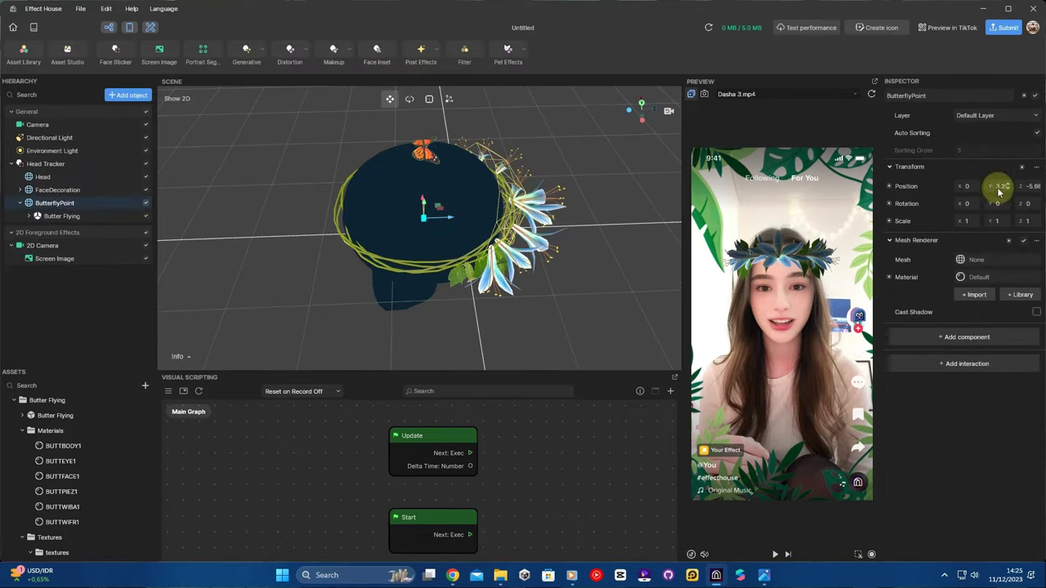
drag(999, 191, 997, 186)
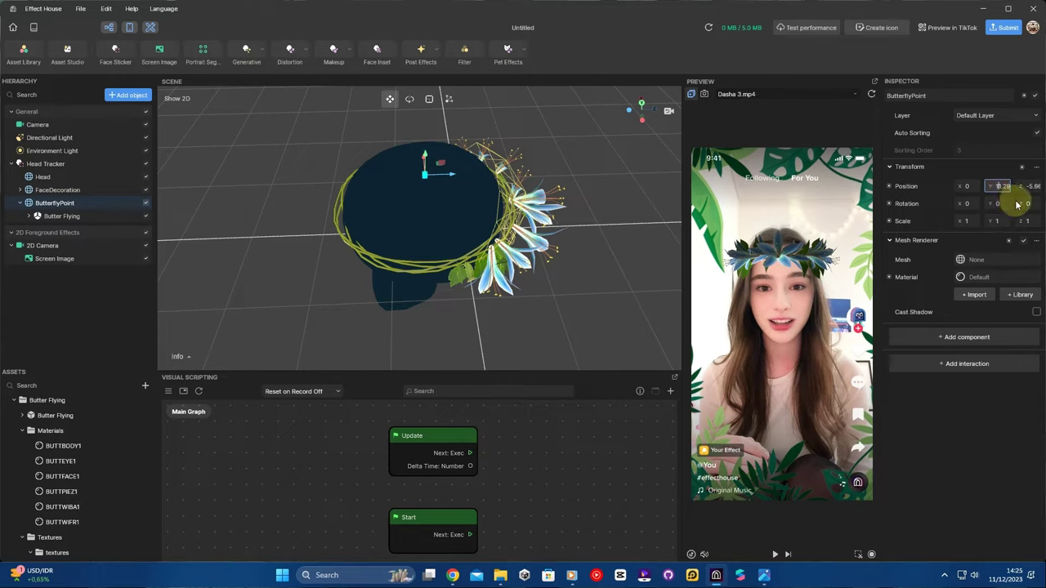
key(Return)
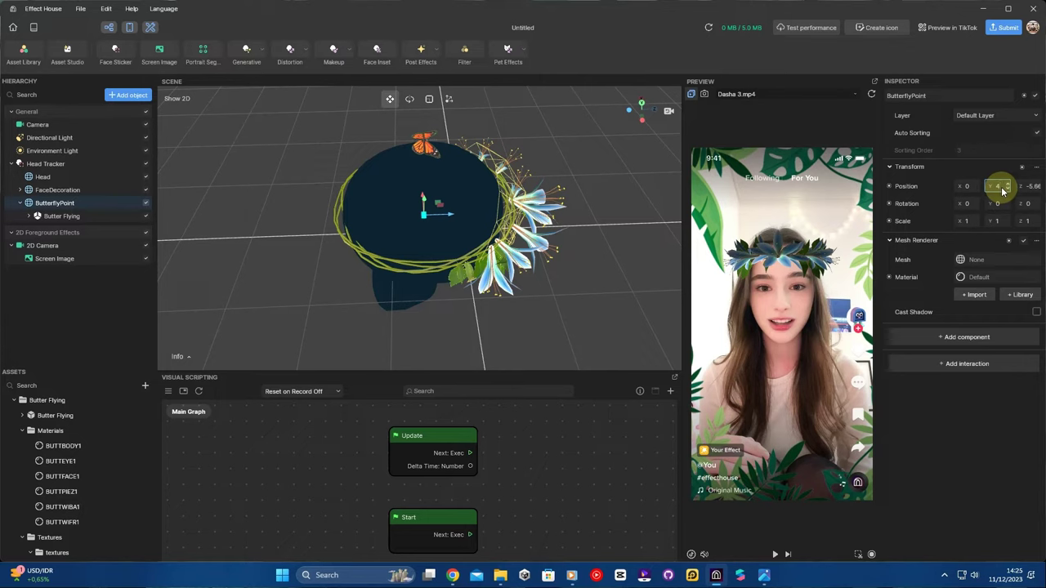
- Set ButterflyPoint's Y position to 4.7 and play the preview video enlarged to check the butterfly above the head
right_drag(479, 232, 397, 180)
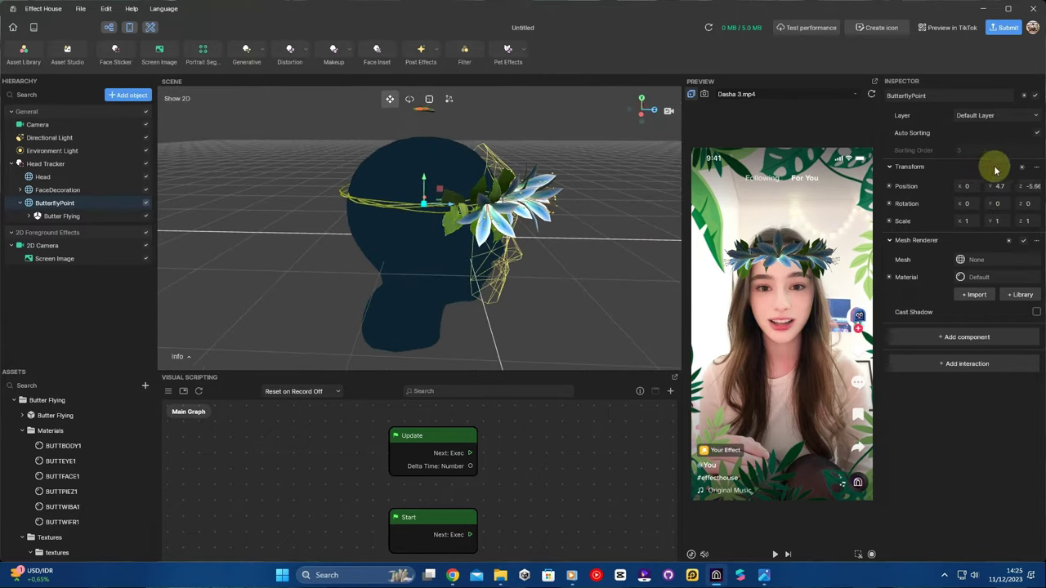
right_drag(565, 227, 551, 264)
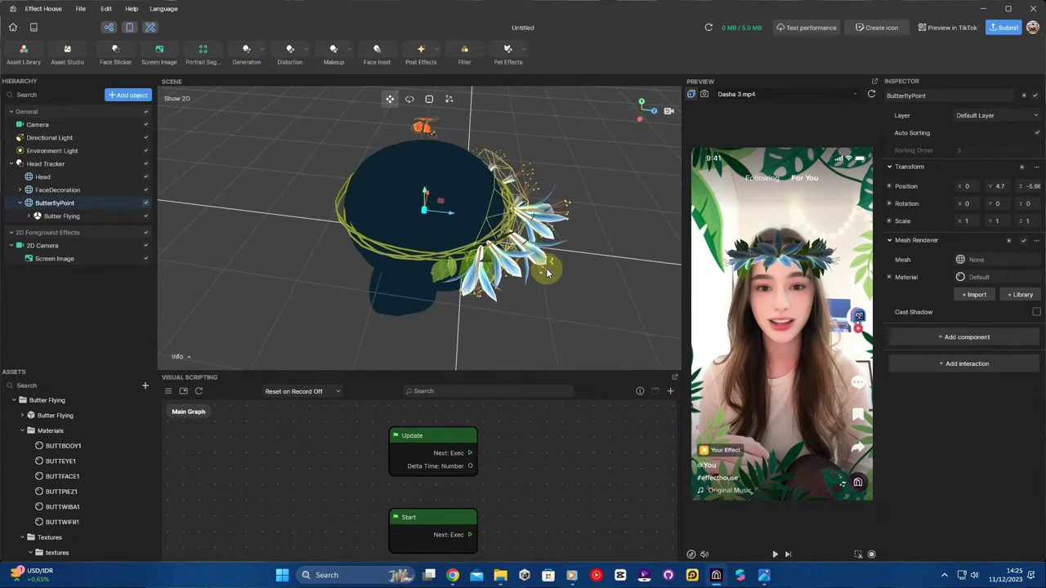
click(775, 554)
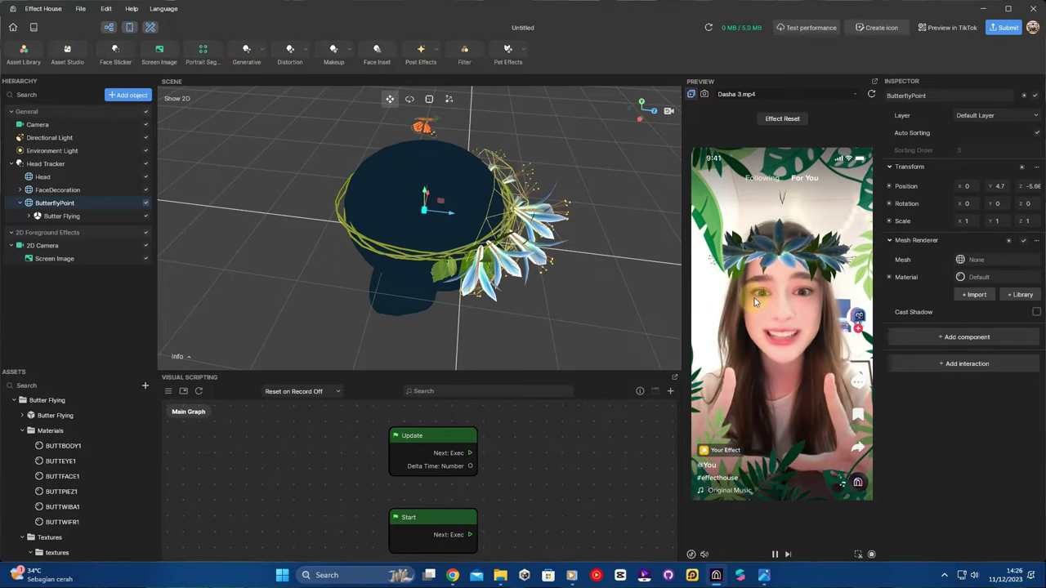
drag(683, 273, 620, 273)
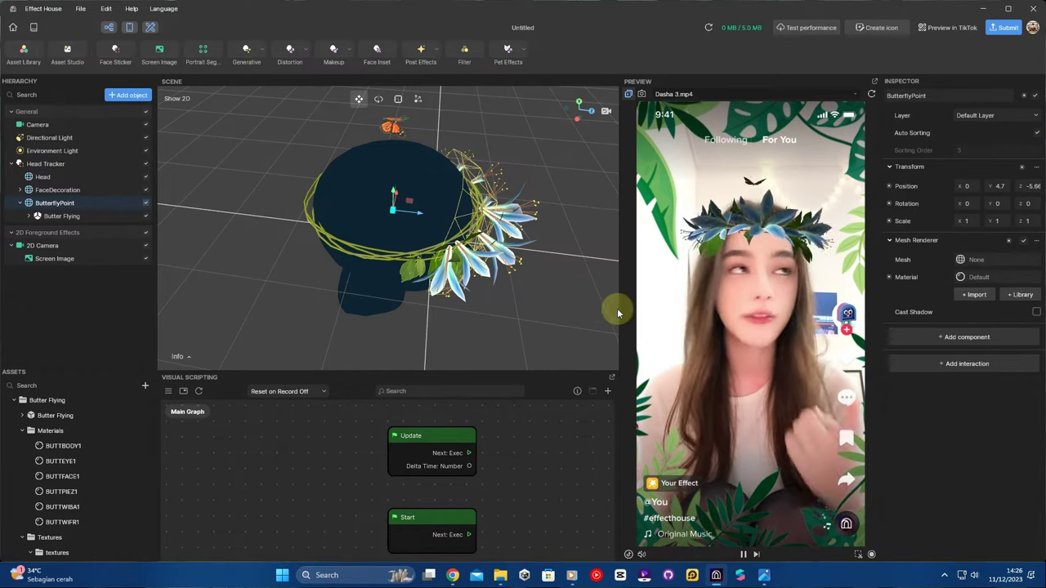
drag(621, 309, 688, 319)
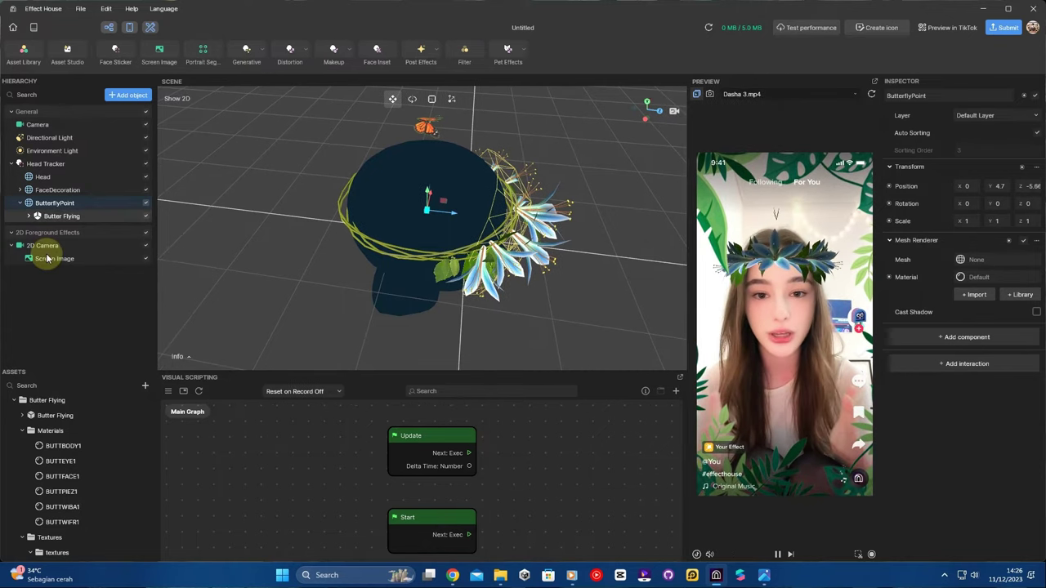
click(82, 297)
click(777, 553)
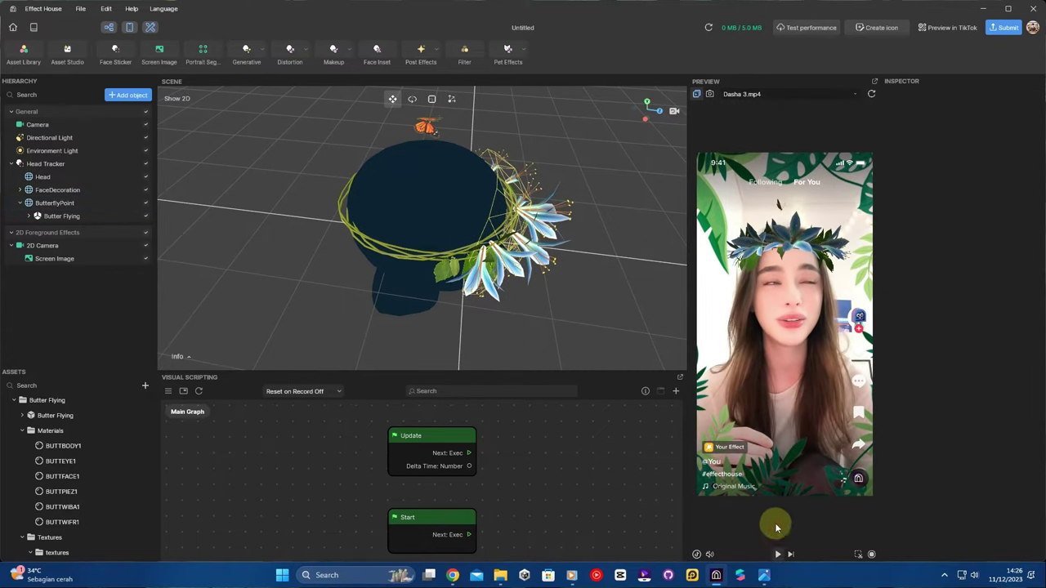
- Scale the Butter Flying model to 1.3 on the X, Y and Z axes
click(79, 219)
middle_drag(490, 197, 371, 211)
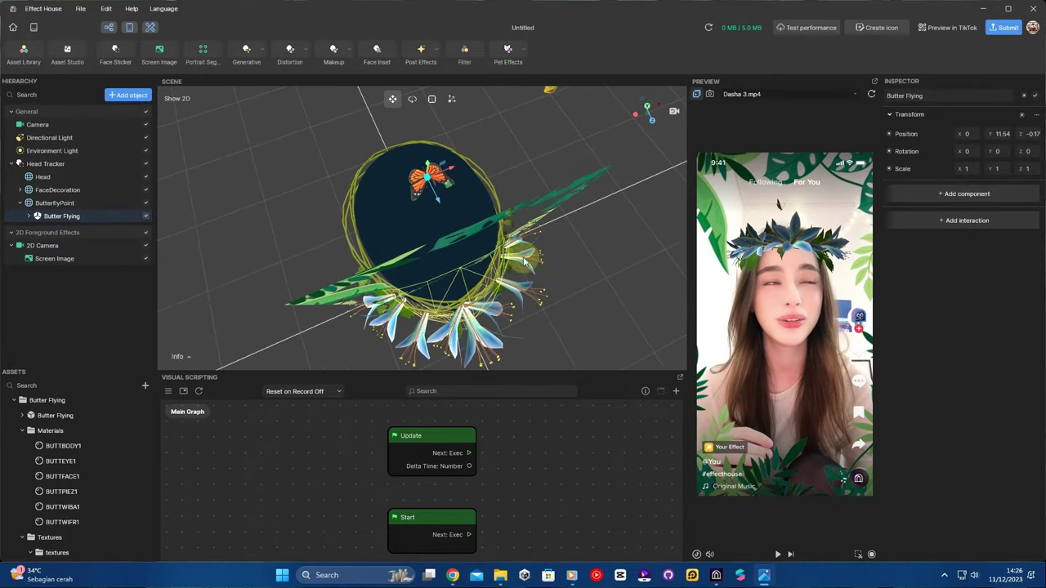
click(962, 170)
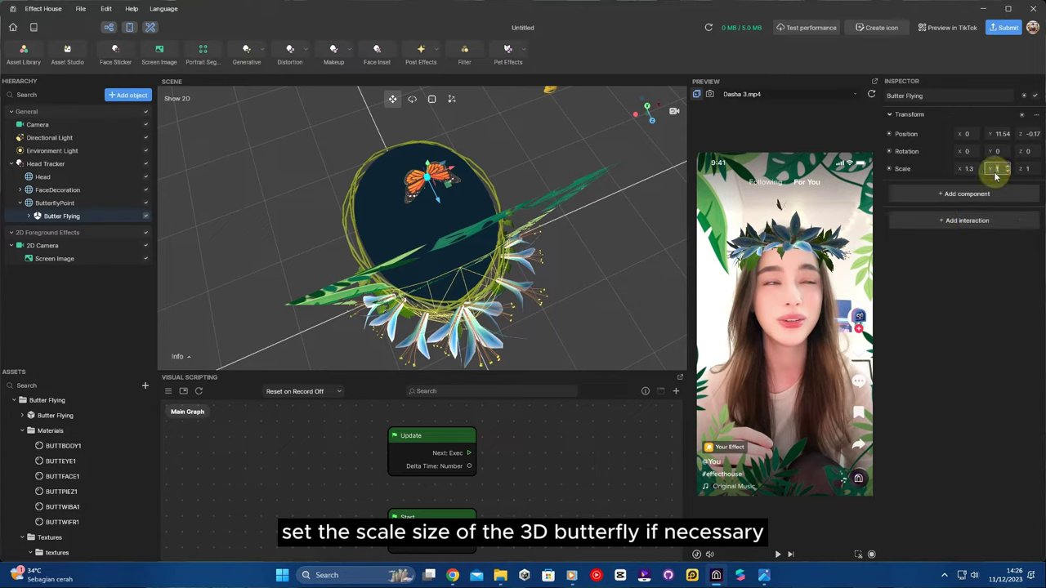
click(995, 169)
text(1.4)
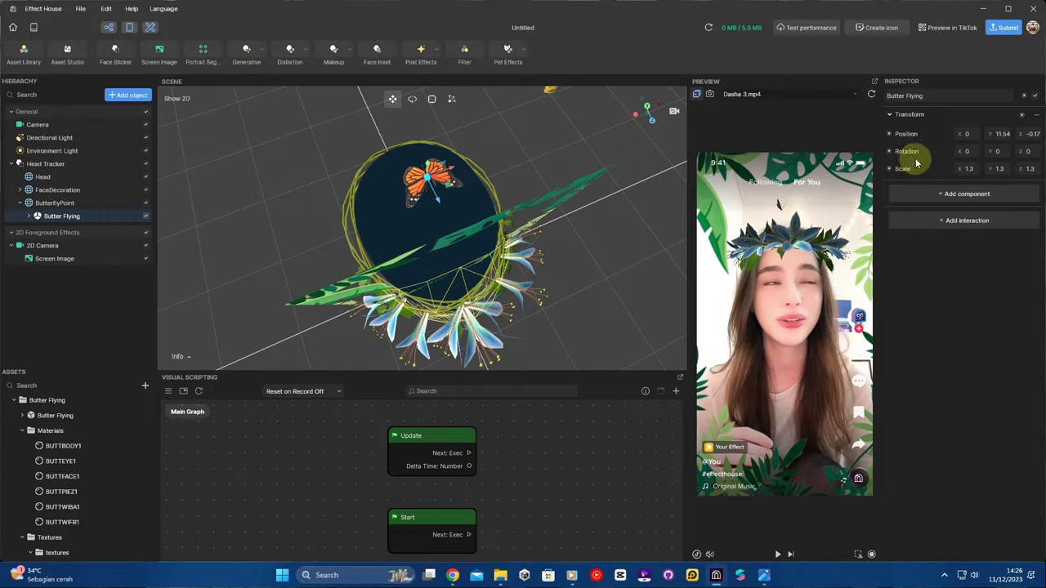
- Move the Butter Flying model to Z 10 in front of the head and set its Y rotation to 90
click(1030, 133)
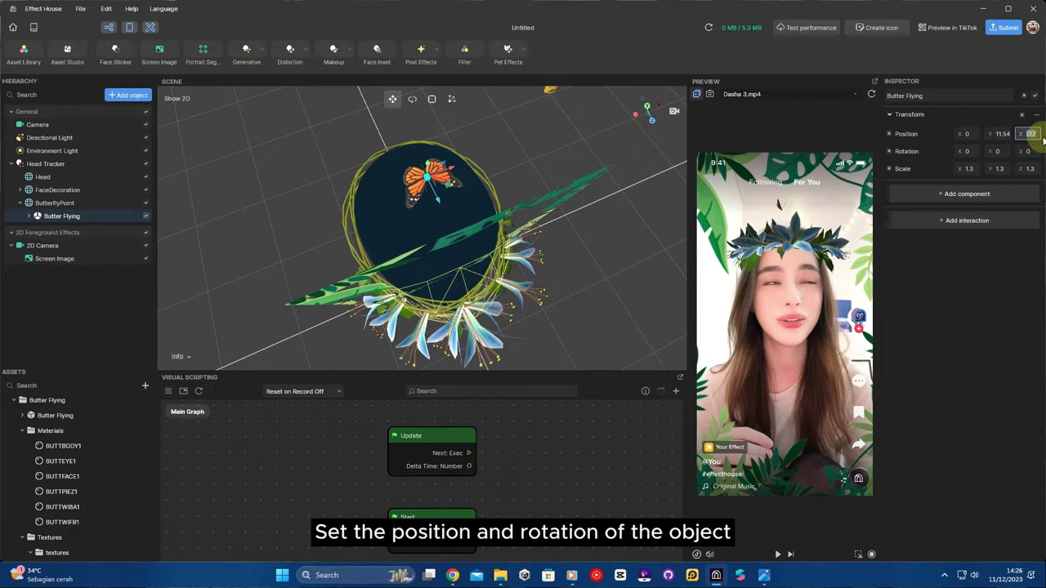
text(10)
key(Return)
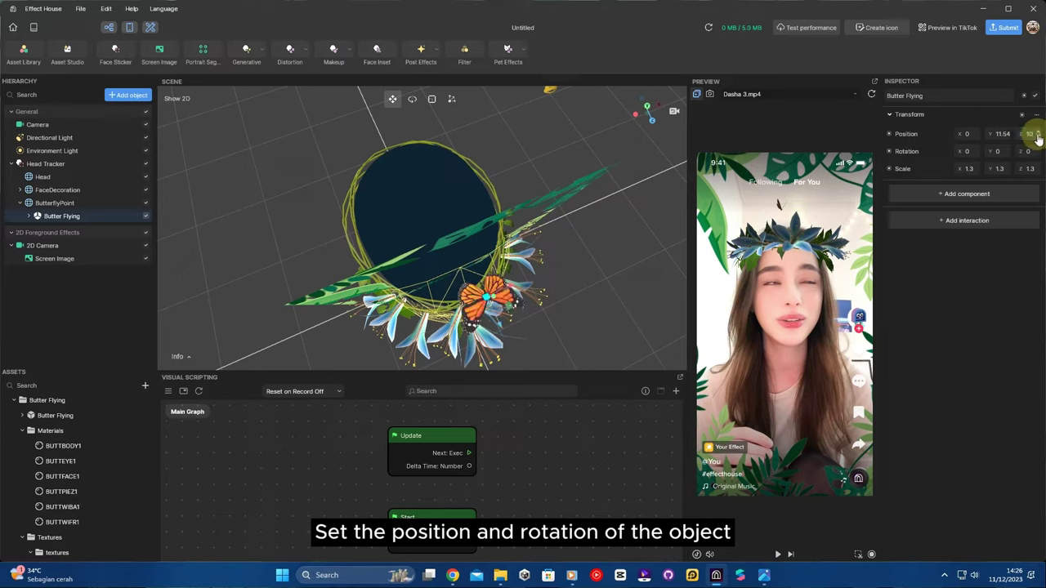
right_drag(576, 261, 478, 233)
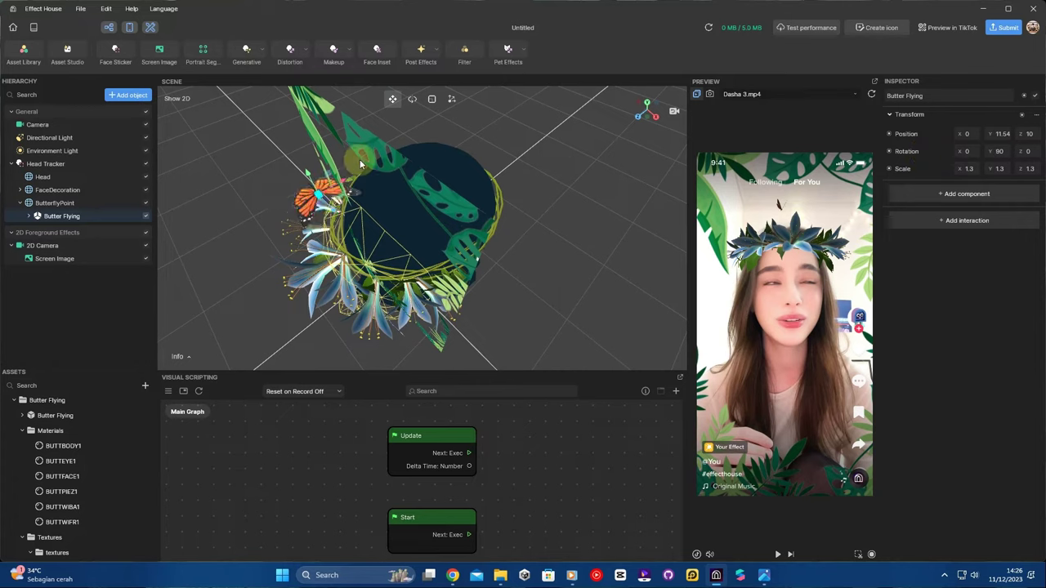
right_drag(359, 159, 422, 197)
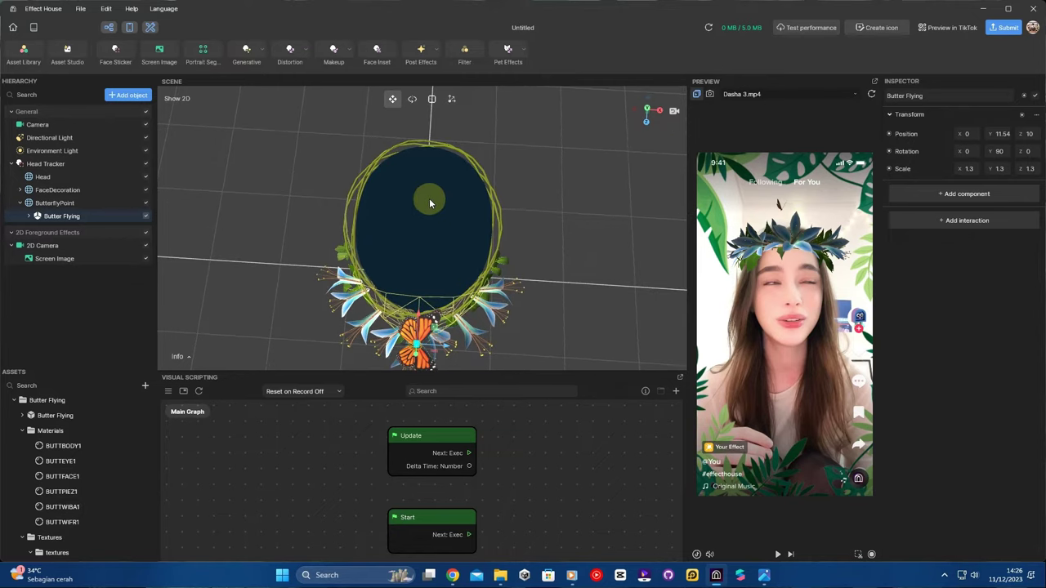
scroll(445, 212, down, 3)
scroll(448, 216, up, 2)
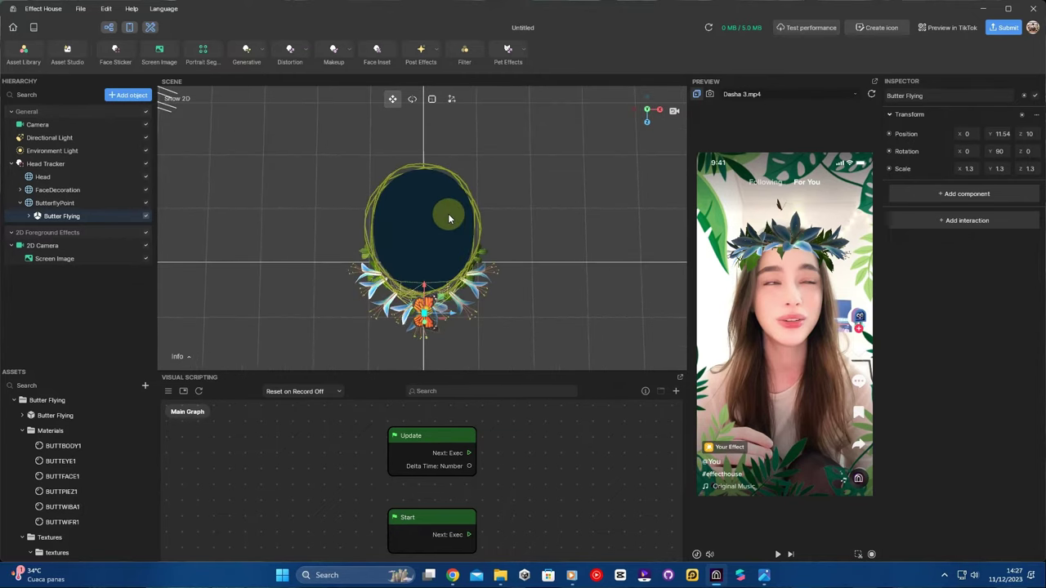
scroll(446, 217, up, 2)
right_drag(442, 221, 431, 196)
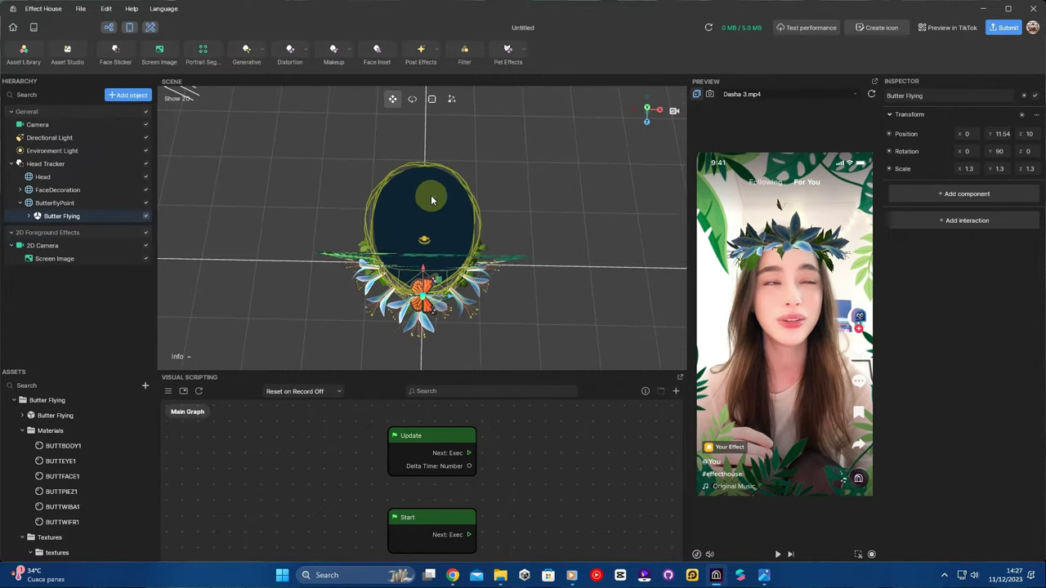
- Duplicate the Butter Flying model and place the copy behind the head at Z -10 with a Y rotation of -90
right_click(85, 215)
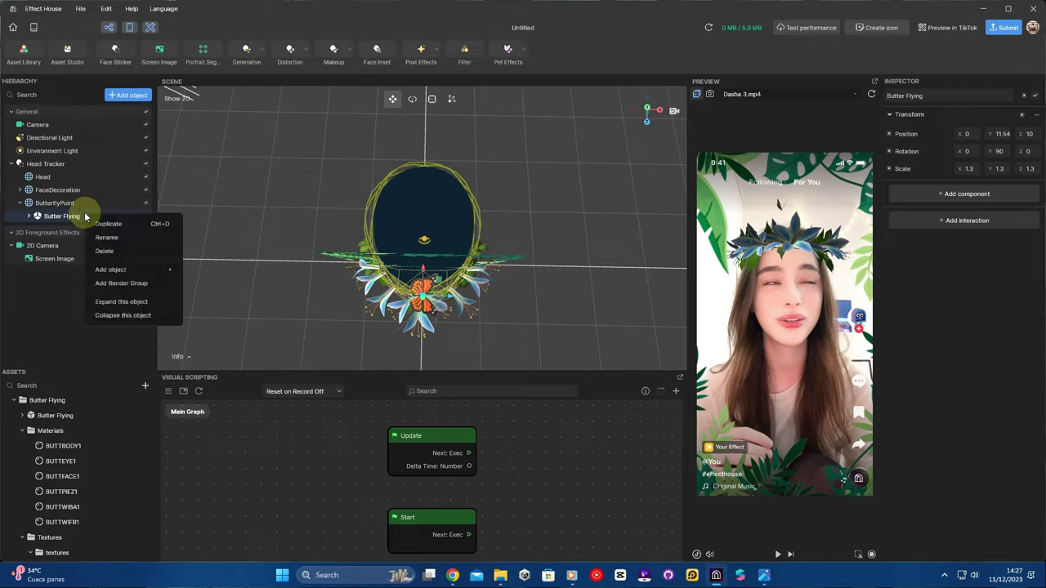
click(131, 224)
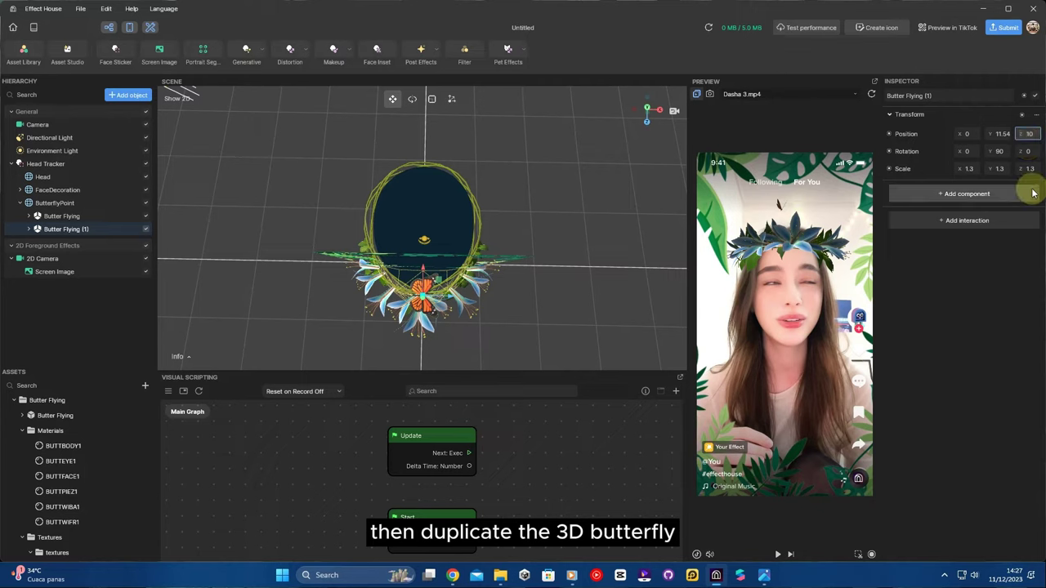
text(-10)
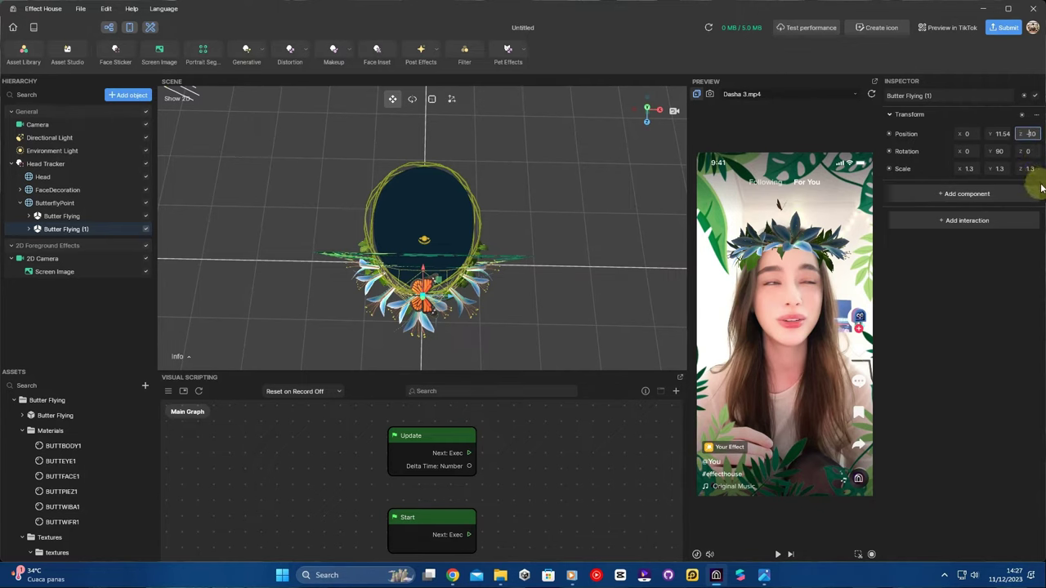
drag(540, 230, 547, 238)
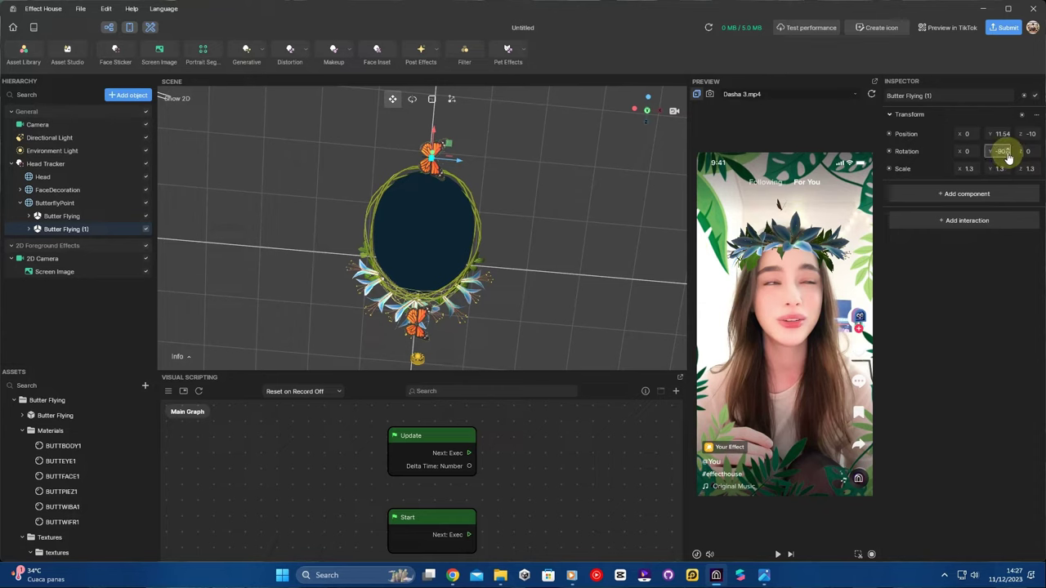
drag(480, 277, 497, 250)
- Duplicate Butter Flying (1) and place the copy beside the head at X -10, Z 0, with a Y rotation of 0
click(51, 238)
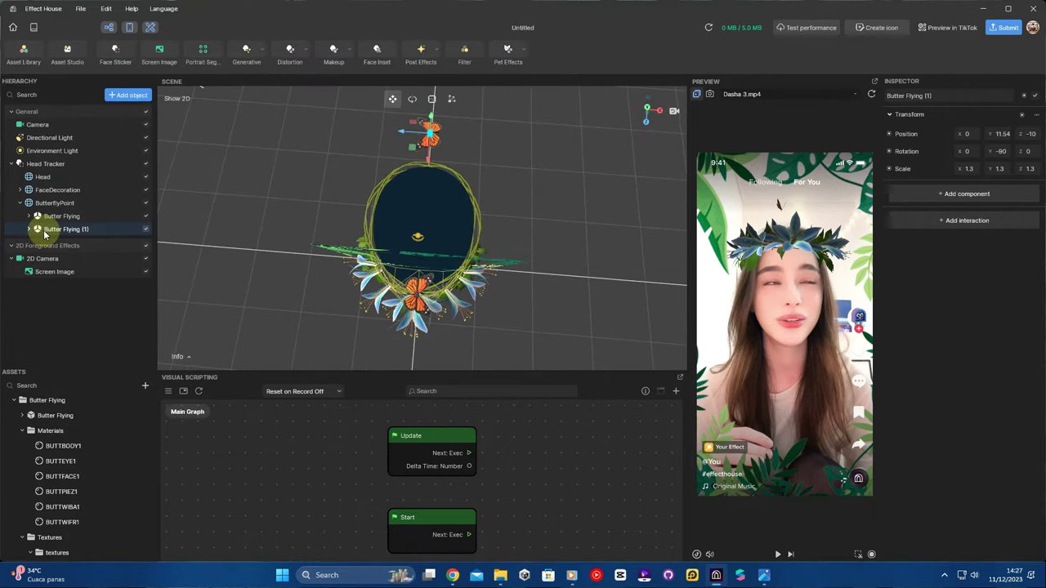
right_click(45, 233)
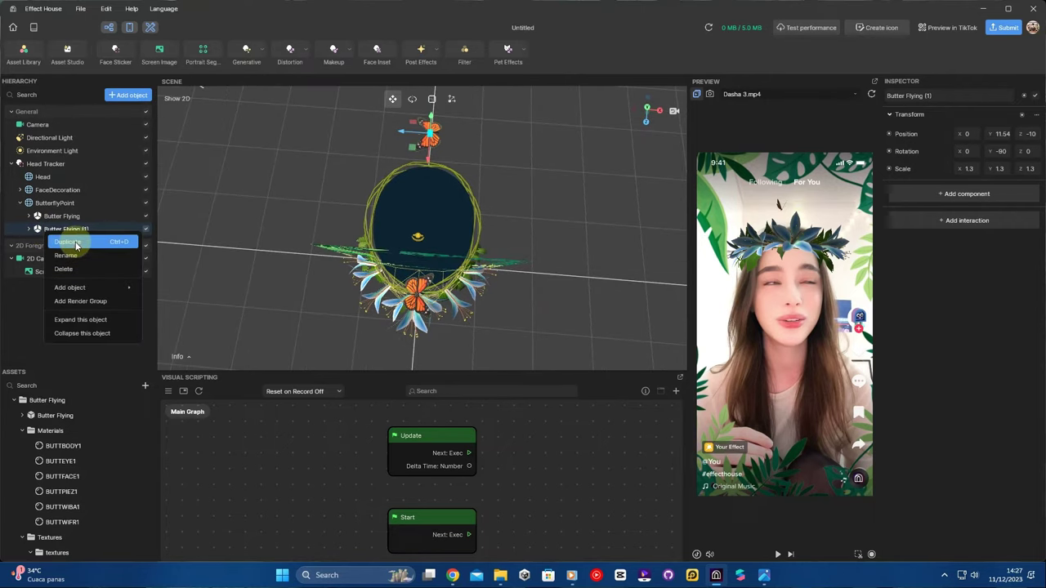
click(76, 243)
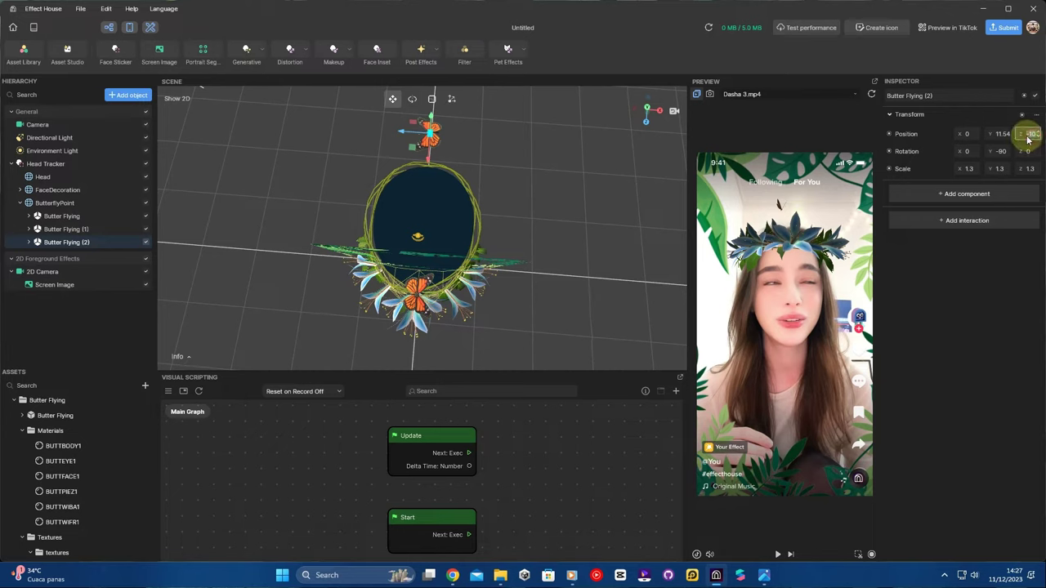
text(0)
key(Return)
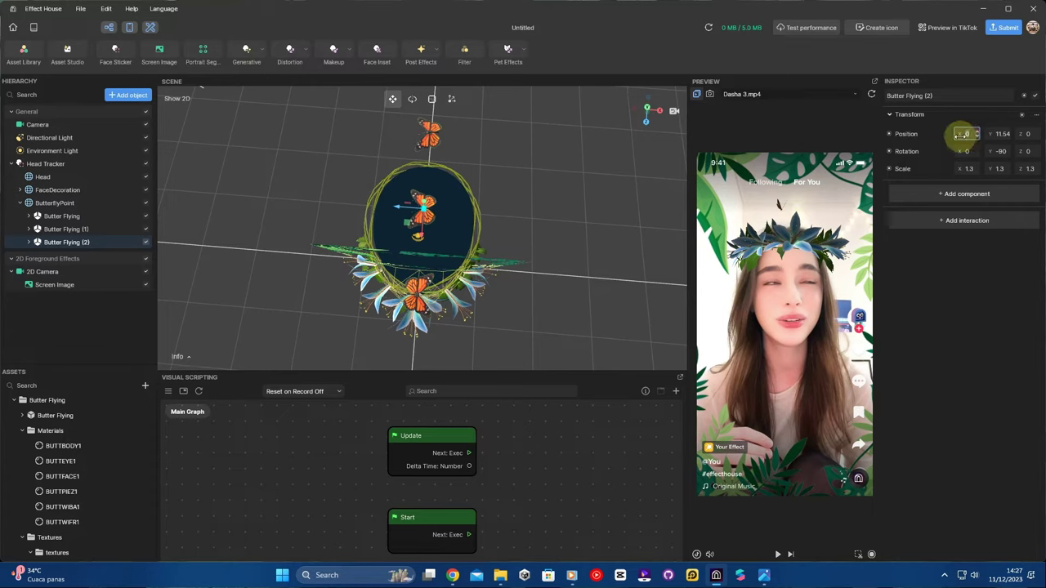
drag(960, 136, 961, 136)
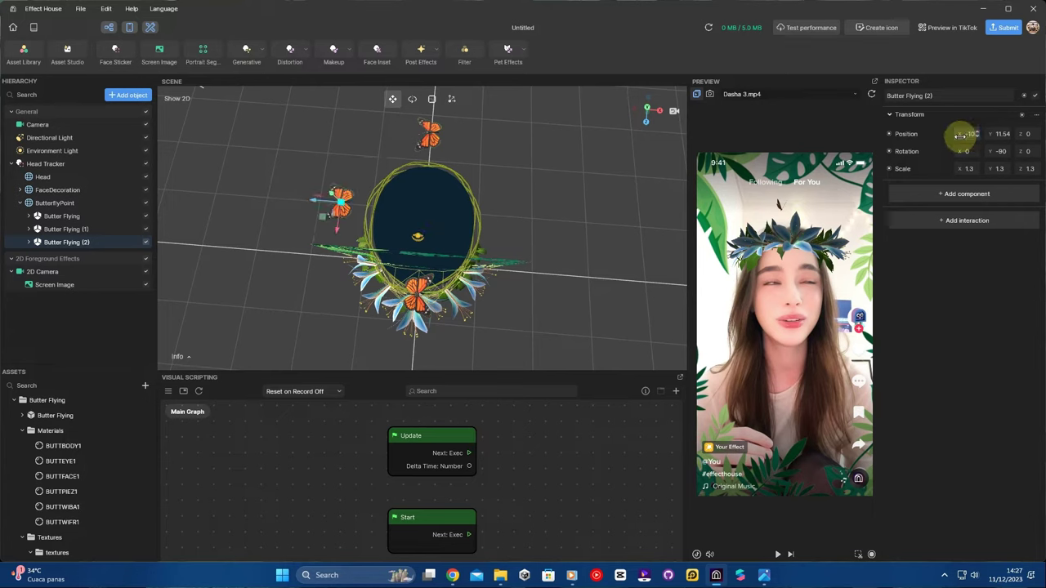
right_drag(462, 173, 461, 191)
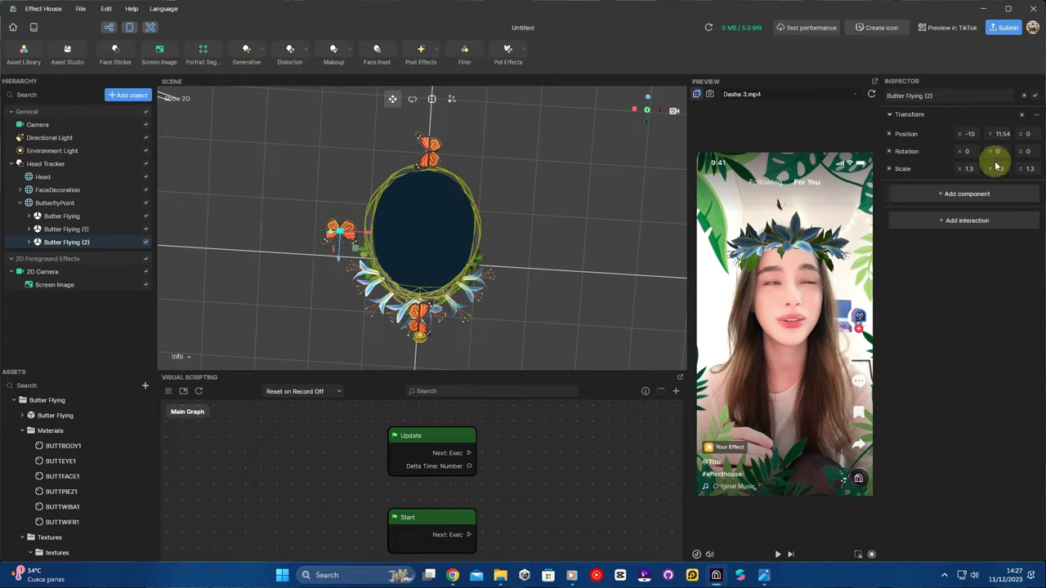
- Duplicate Butter Flying (2) and place the copy on the opposite side of the head at X 10 with a Y rotation of 180
right_click(56, 244)
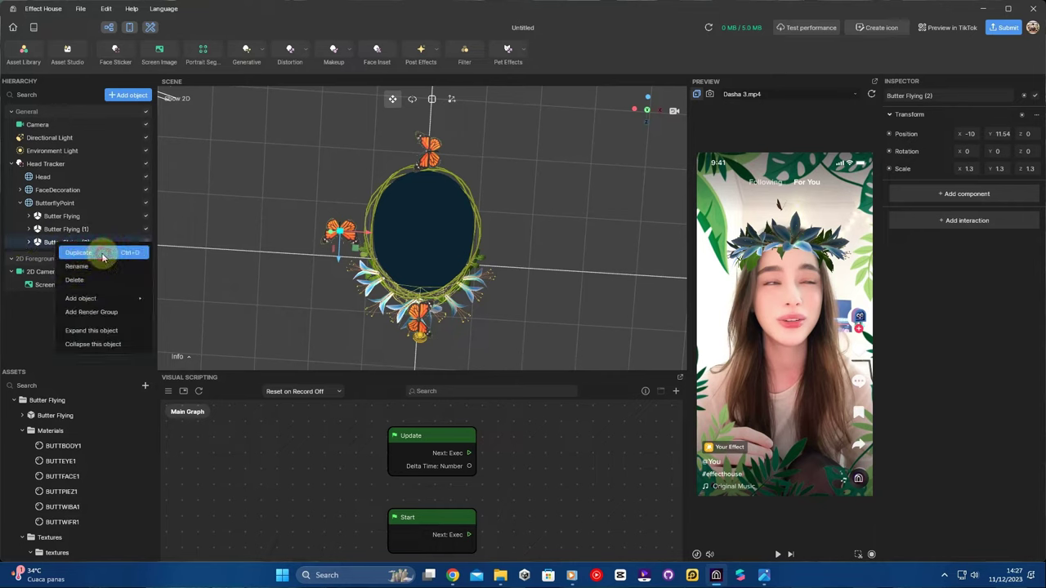
click(101, 253)
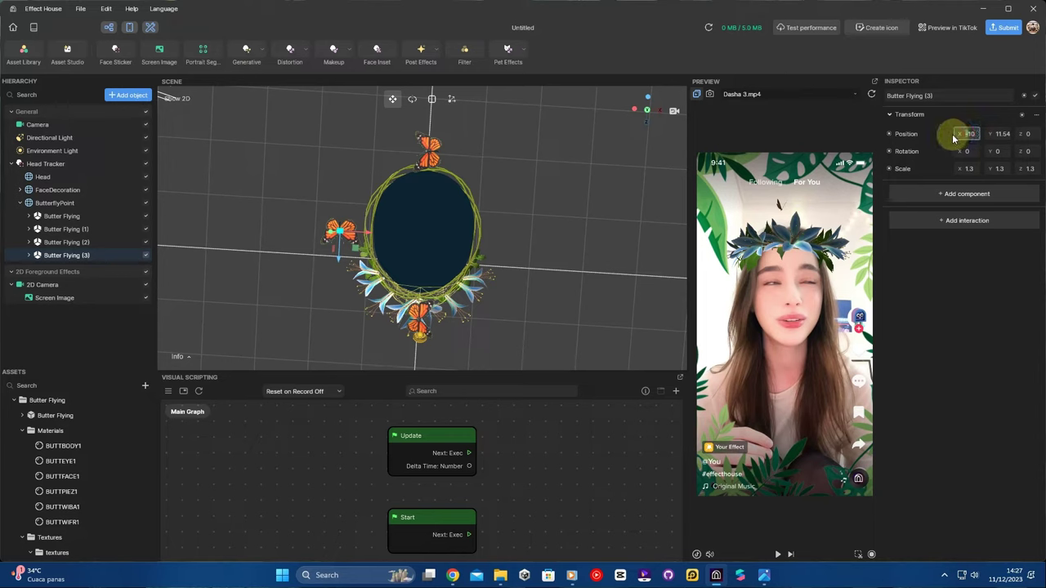
click(975, 169)
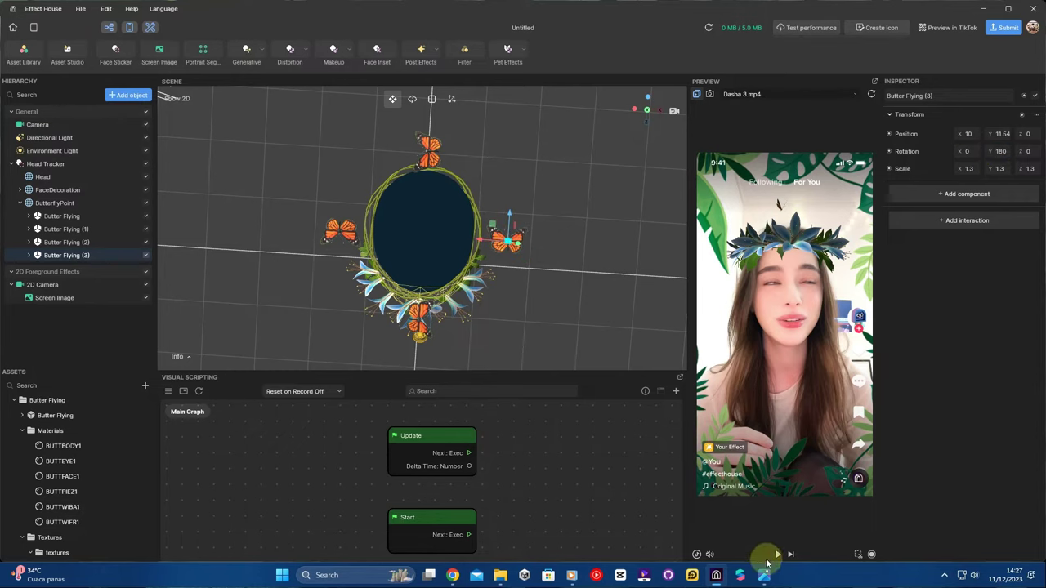
- Play the preview video enlarged to check how the four butterflies sit around the head
click(778, 555)
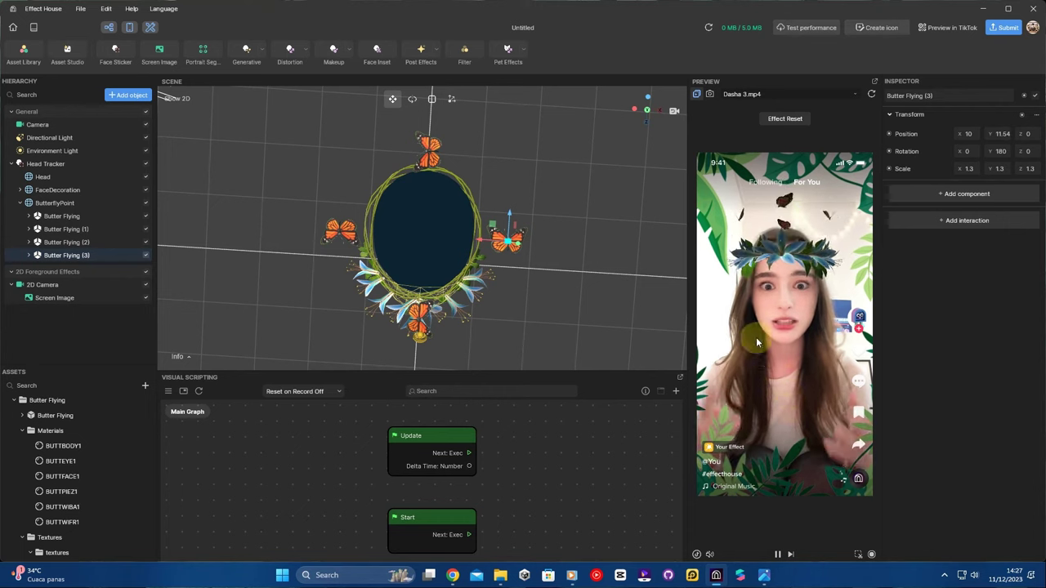
drag(689, 319, 630, 308)
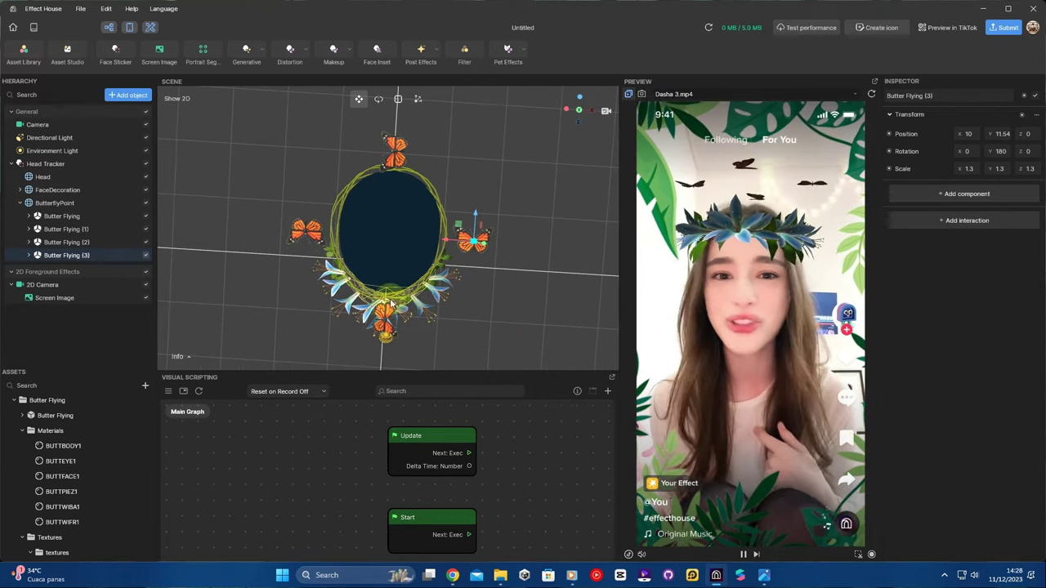
right_drag(390, 299, 405, 253)
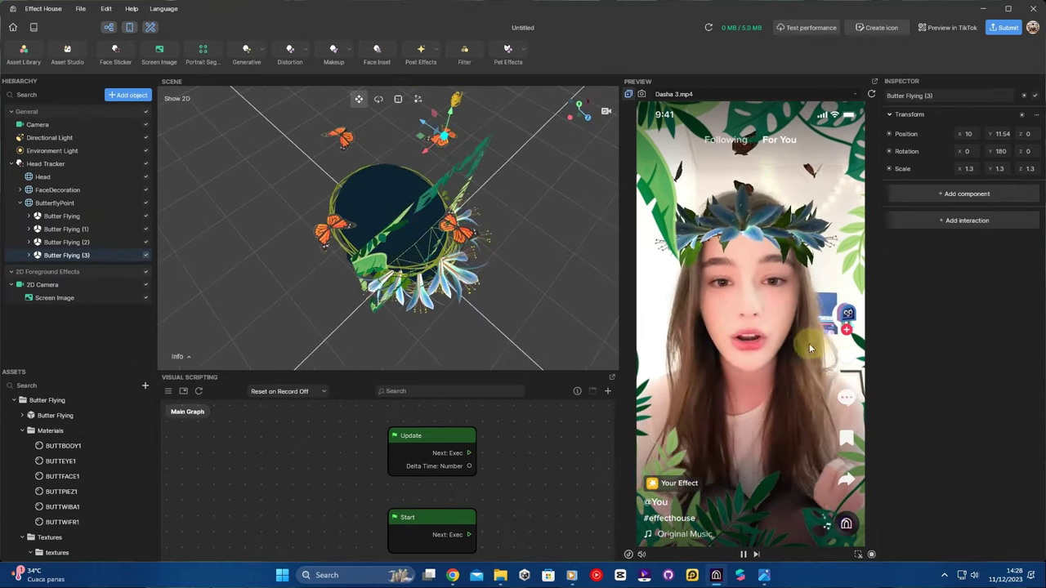
drag(621, 342, 681, 334)
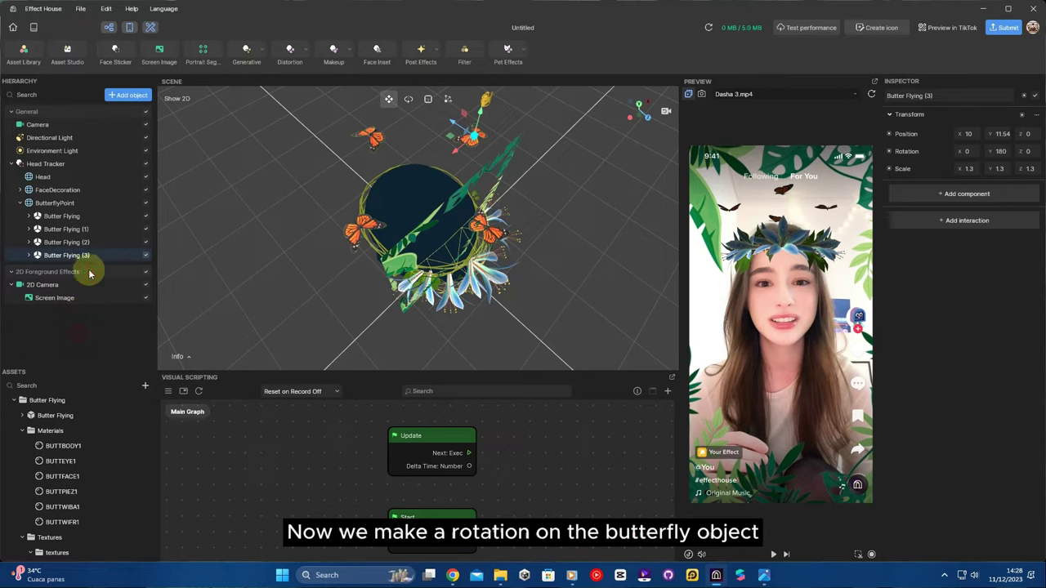
click(65, 204)
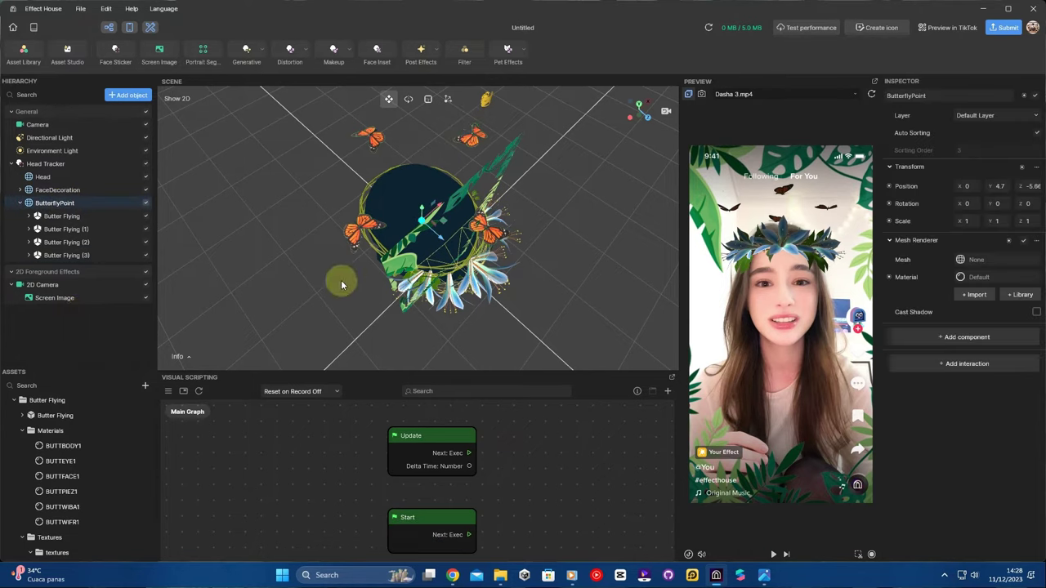
middle_drag(523, 508, 404, 449)
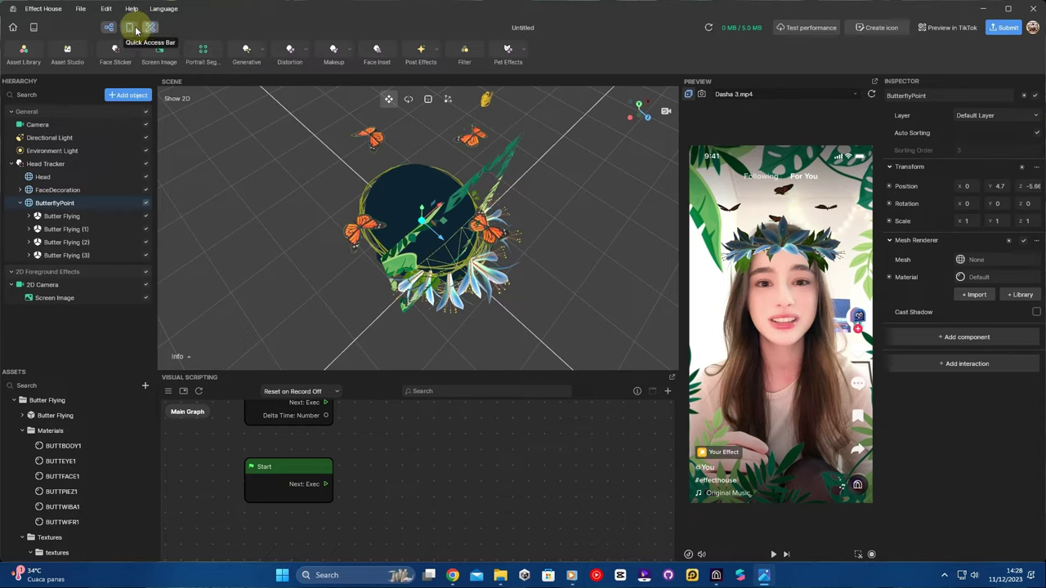
click(80, 8)
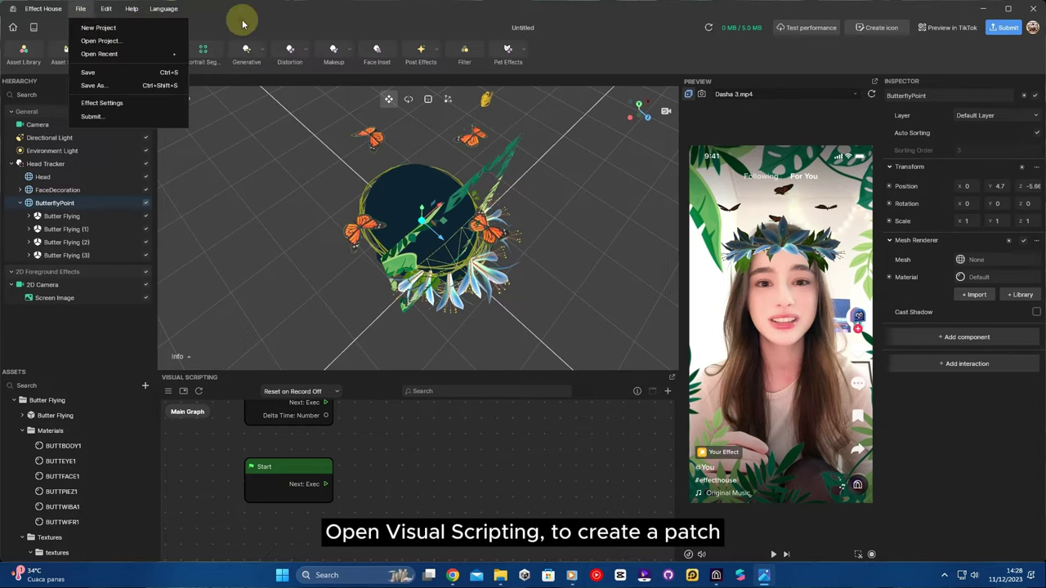
click(100, 29)
click(109, 32)
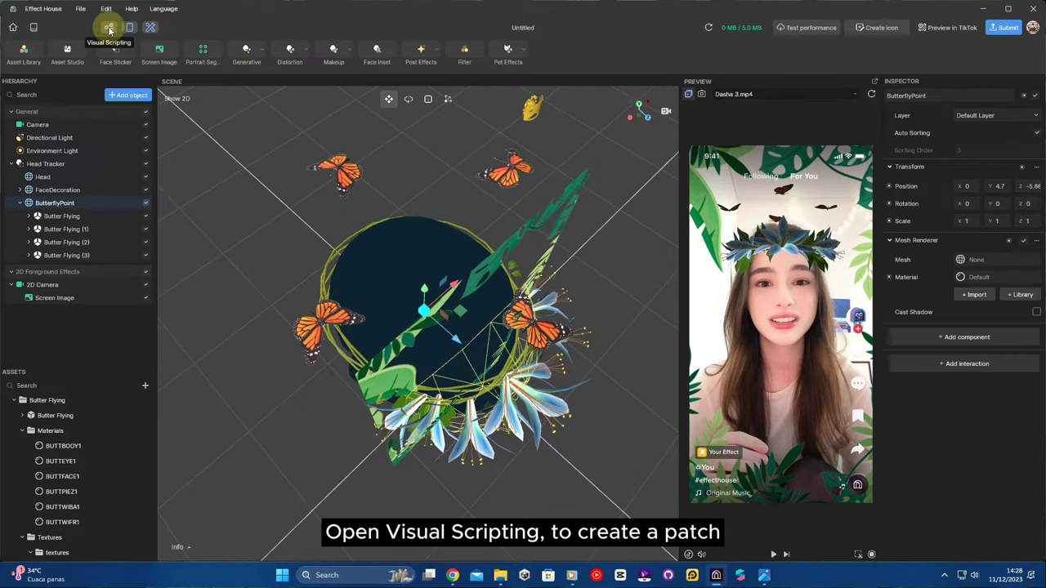
click(110, 32)
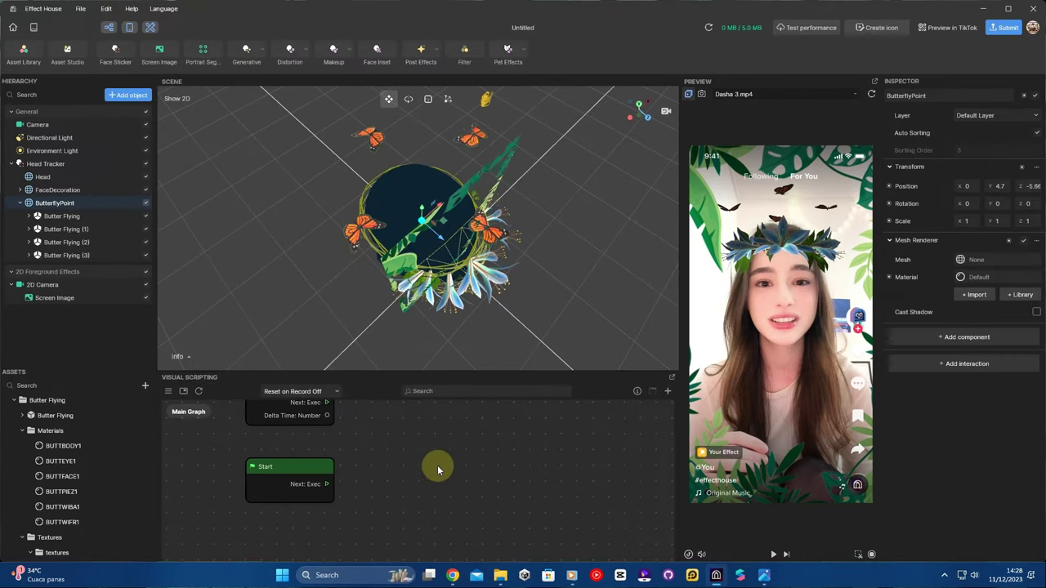
- Add a Transit by Time node to the visual scripting graph and place it beside the Start node
drag(437, 470, 417, 474)
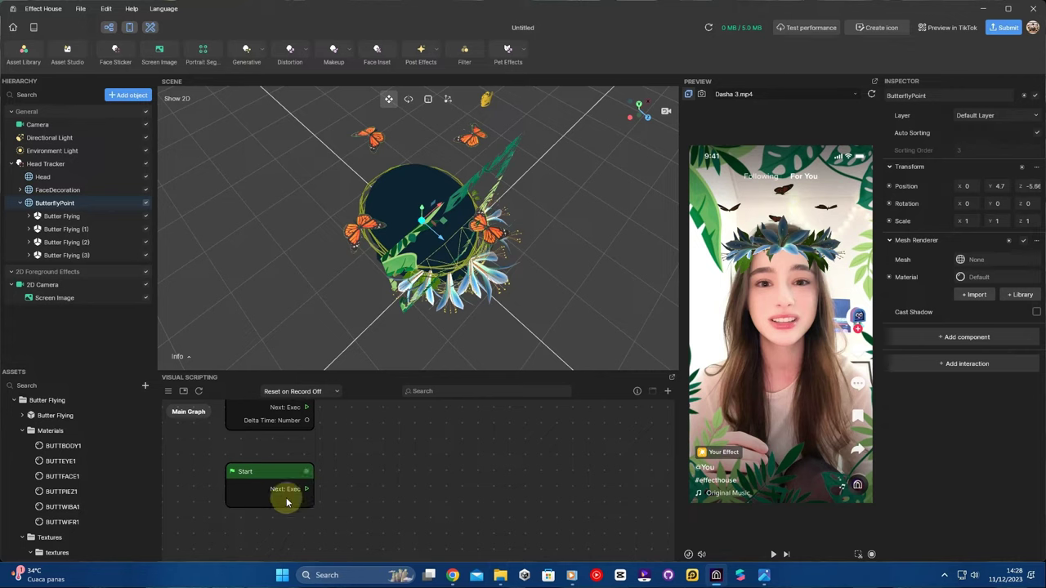
click(668, 391)
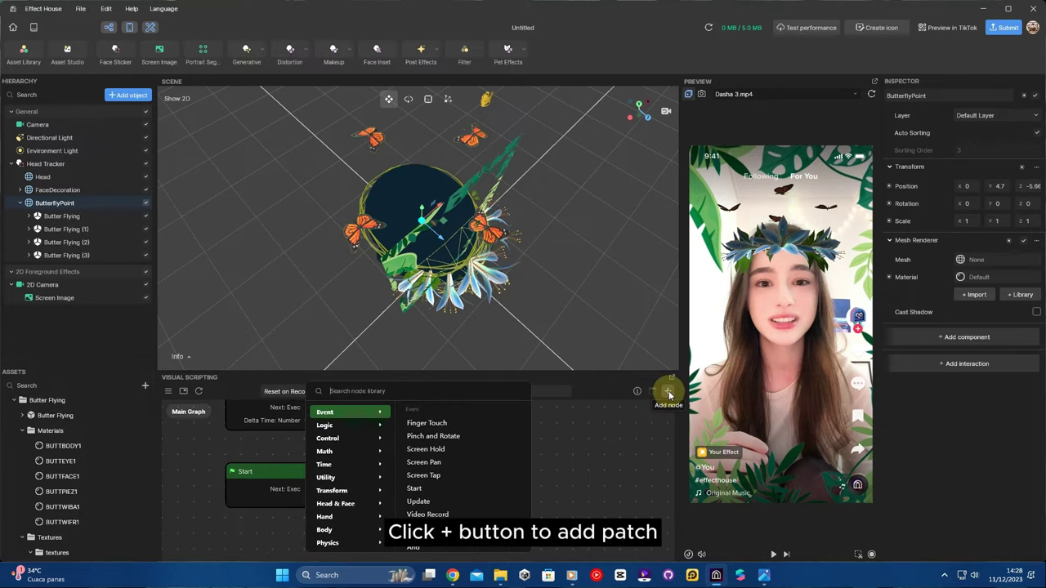
text(tra)
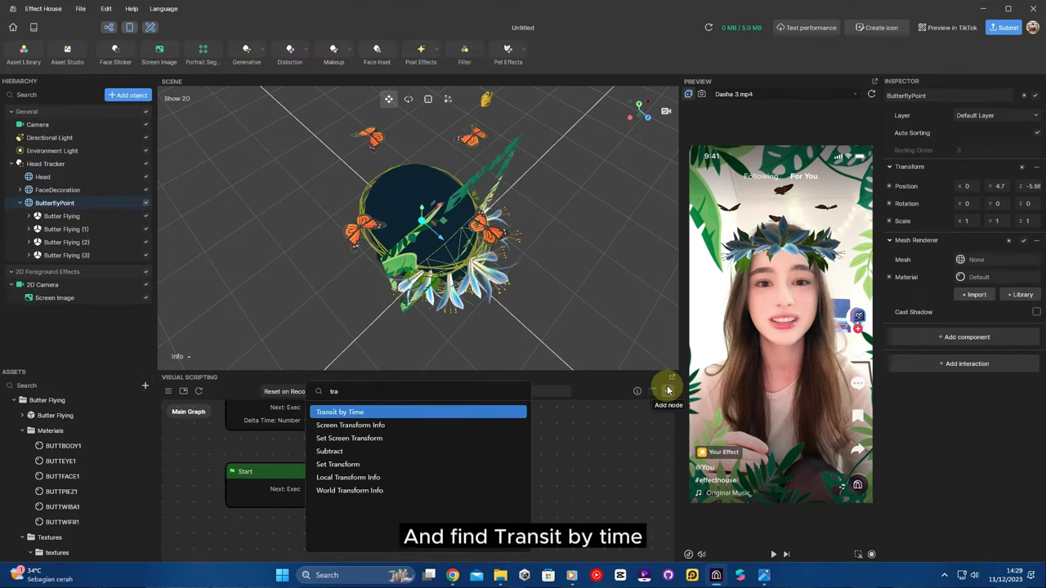
click(342, 410)
drag(528, 493, 468, 433)
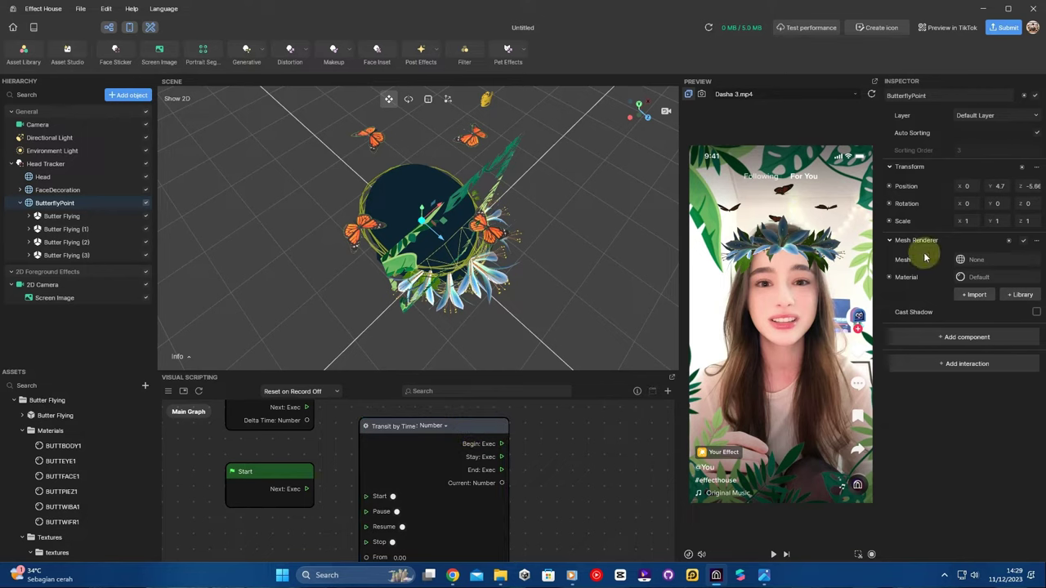
- Add a Set Rotation node for the ButterflyPoint object and place it beside the Transit by Time node
click(56, 204)
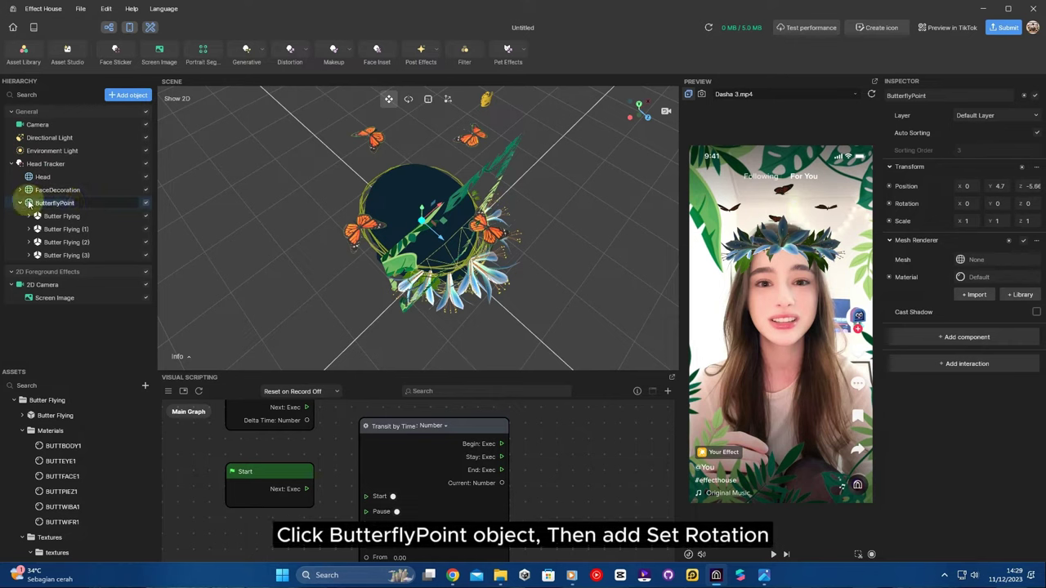
click(888, 204)
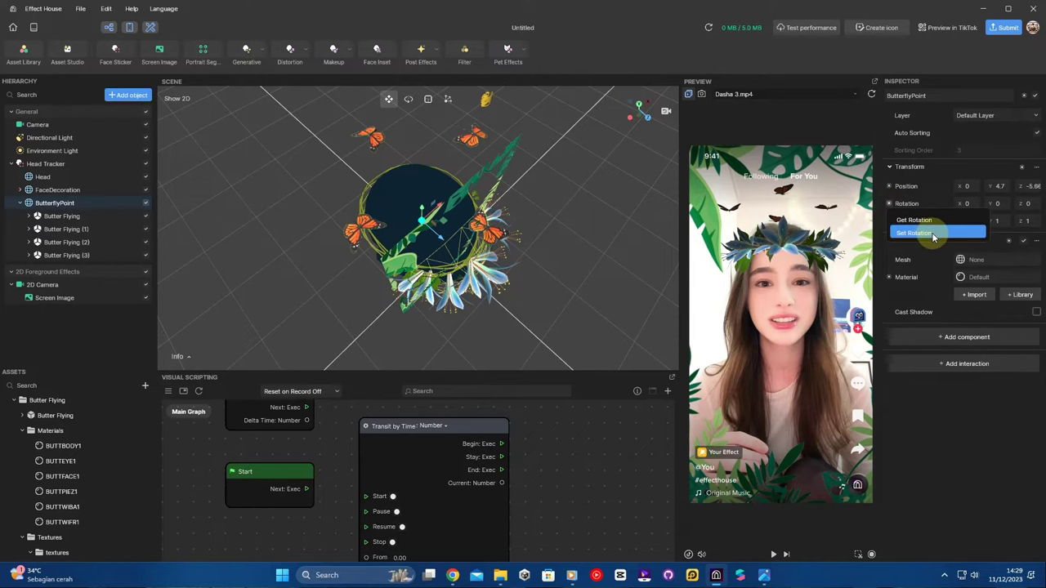
click(934, 234)
drag(460, 491, 578, 447)
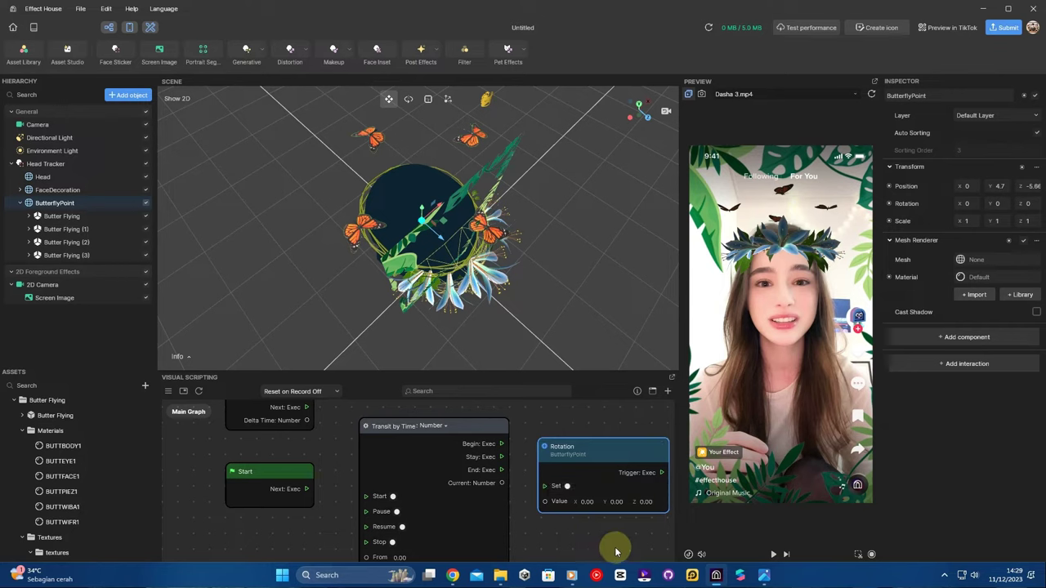
- Connect the Start node's Next output to Transit by Time's Start input, and its Stay output to the Rotation node's Set input
middle_drag(614, 544, 614, 523)
scroll(315, 486, up, 3)
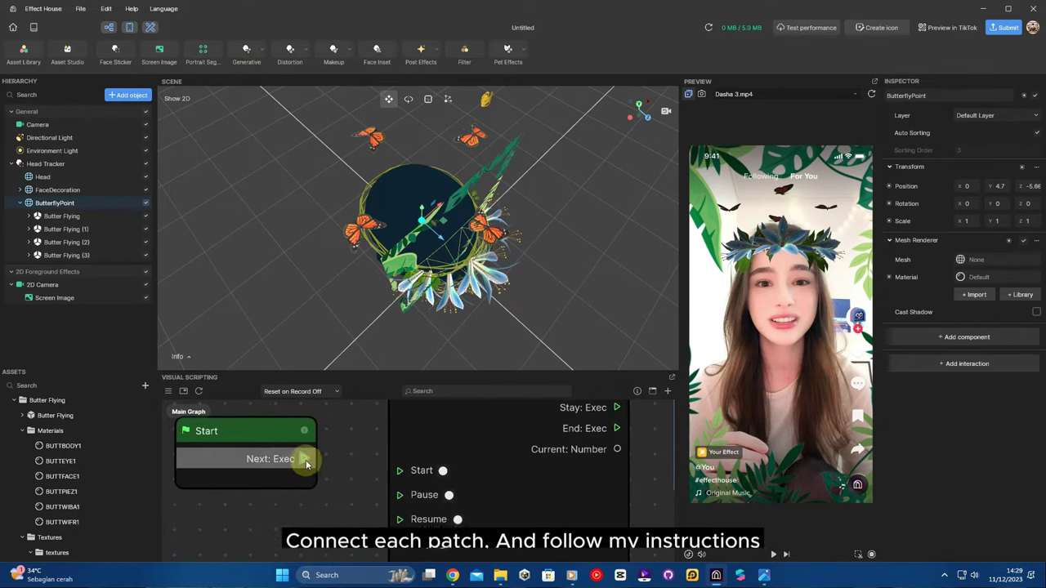
drag(307, 459, 400, 472)
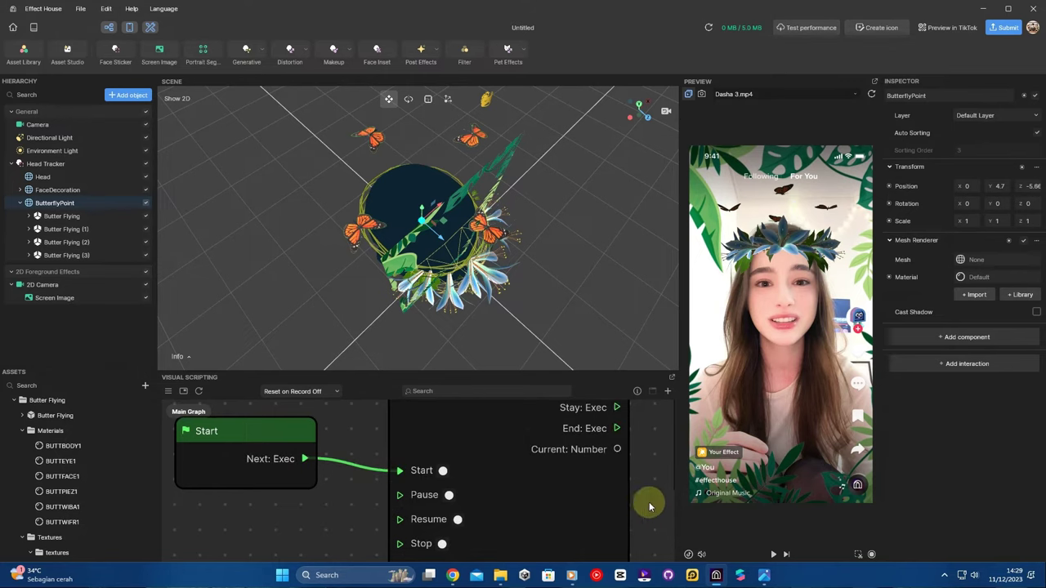
middle_drag(650, 506, 457, 545)
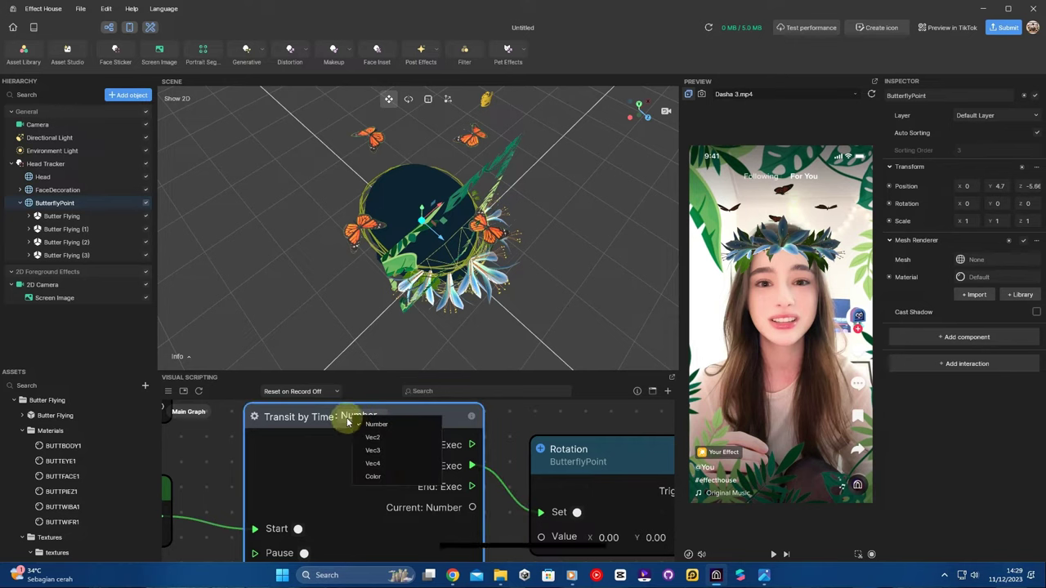
- Switch the Transit by Time node's type to Vec3 and connect its Current output to the Rotation node's Value input
click(390, 461)
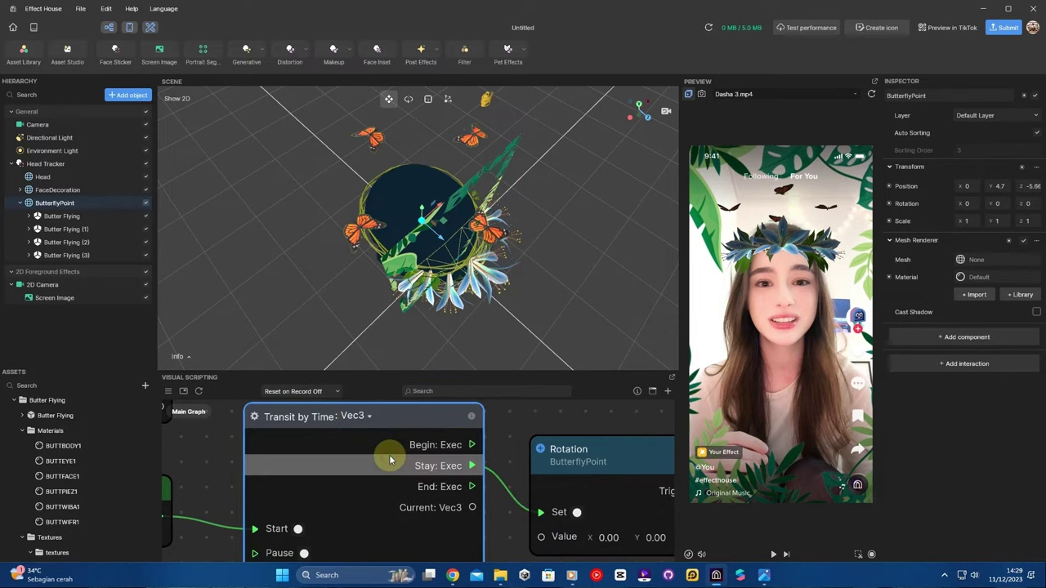
drag(501, 537, 413, 523)
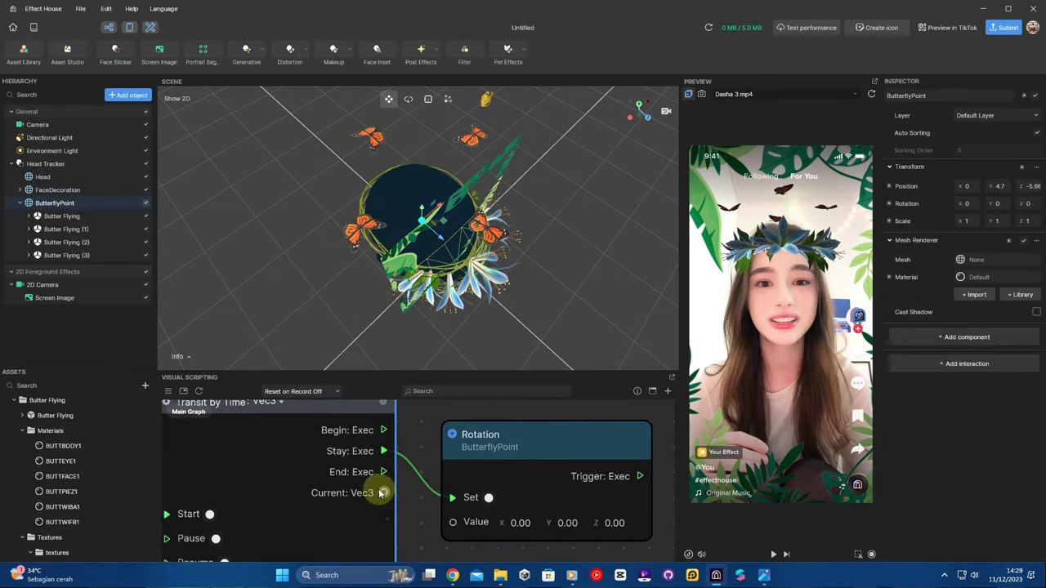
drag(380, 491, 457, 527)
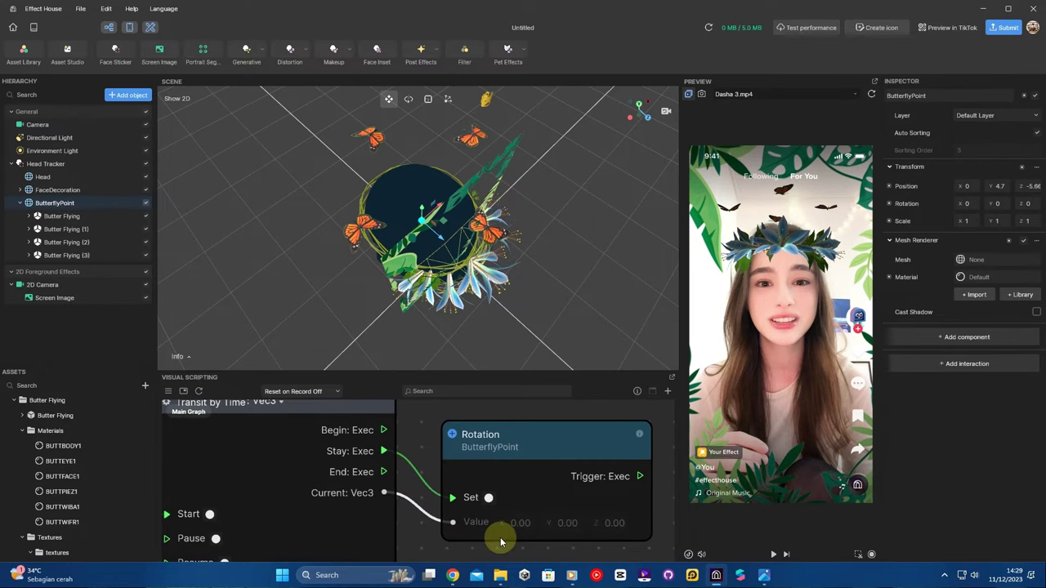
- Set the Transit by Time node's To Y value to 360 and its Duration to 5
scroll(500, 537, down, 3)
scroll(539, 494, down, 1)
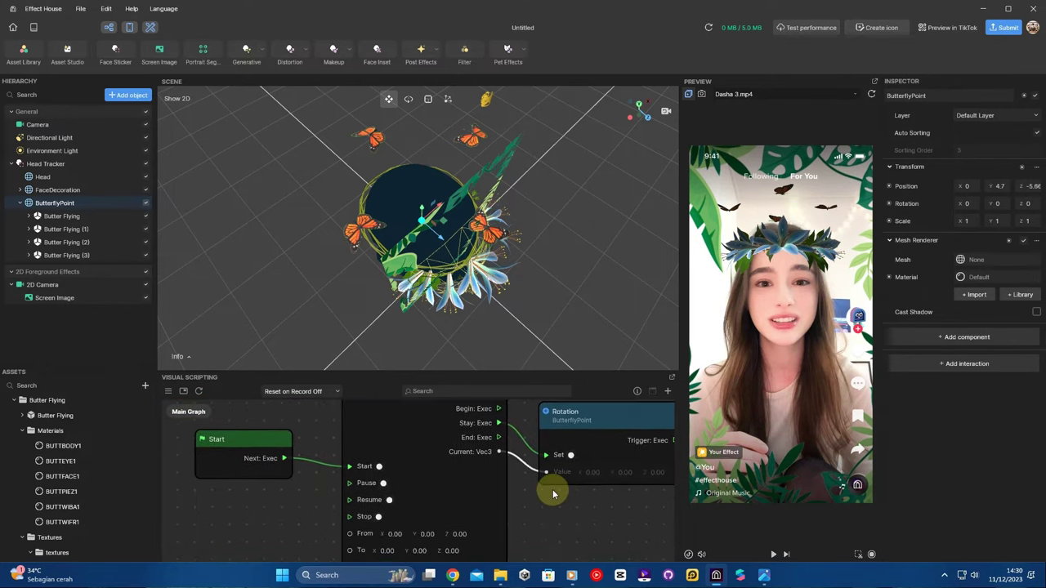
scroll(547, 519, down, 1)
middle_drag(533, 533, 512, 509)
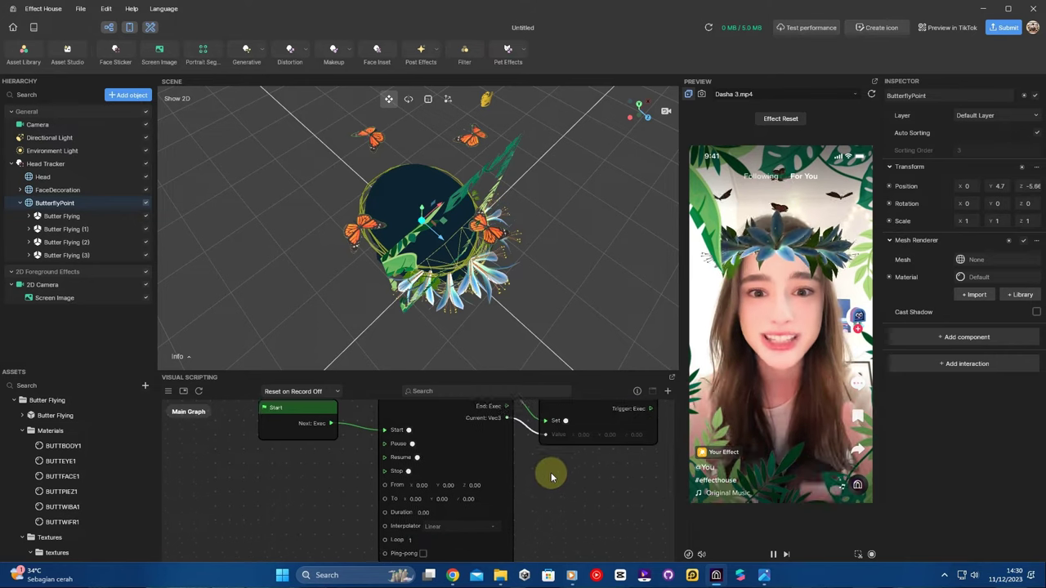
scroll(455, 485, up, 3)
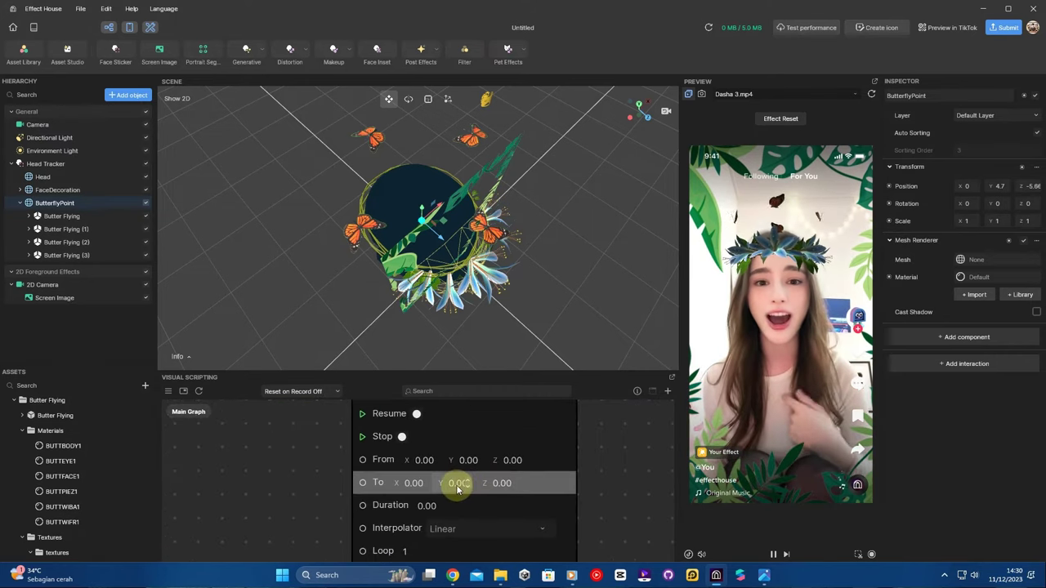
click(459, 484)
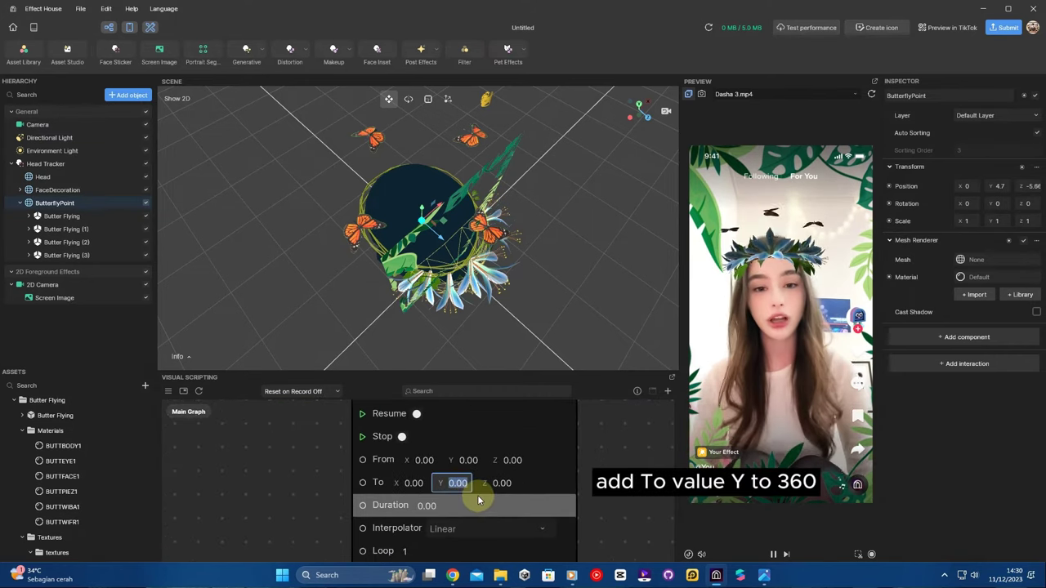
text(360)
key(Return)
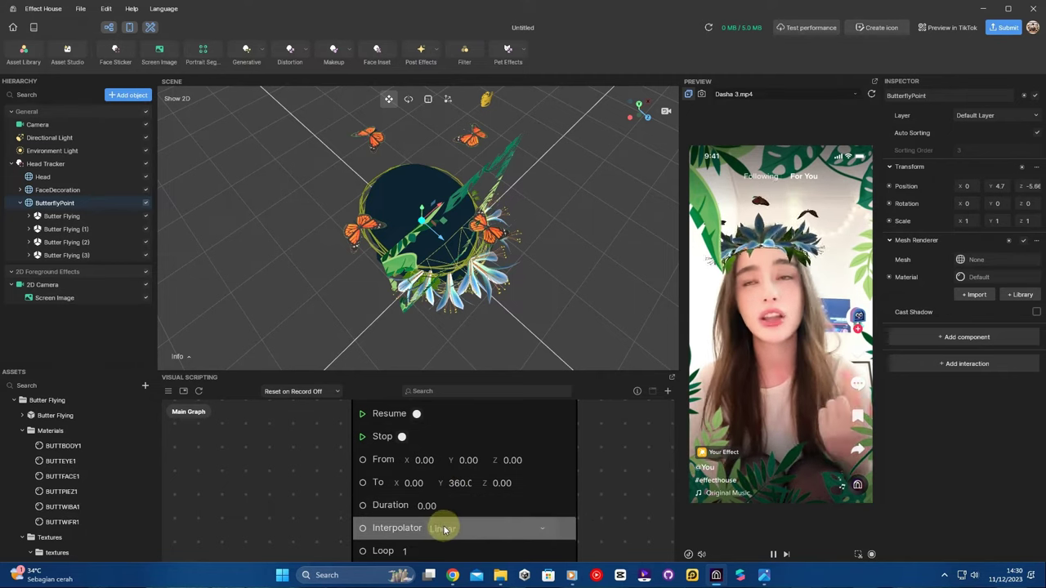
scroll(452, 526, down, 1)
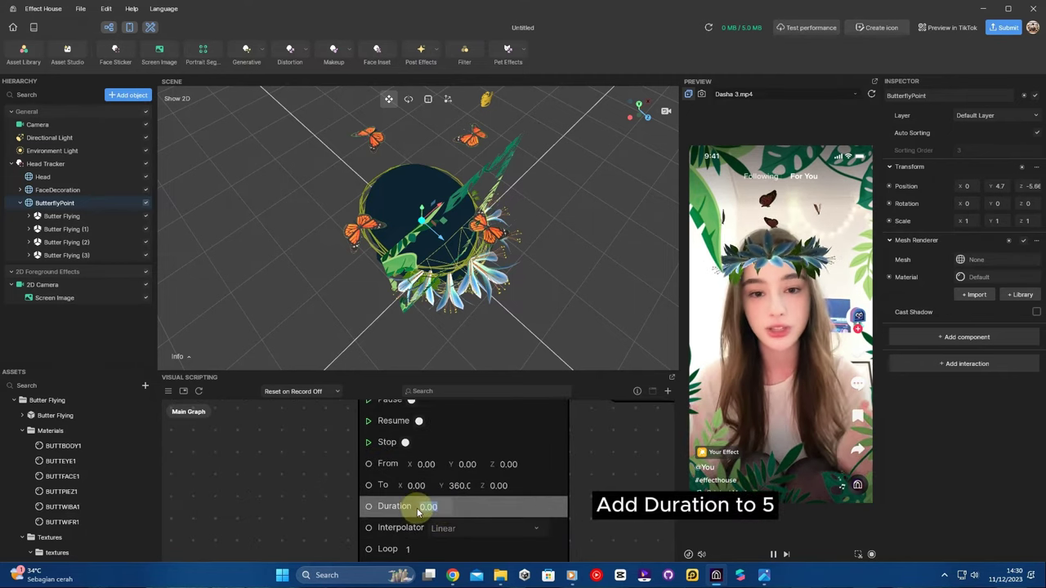
text(5)
key(Return)
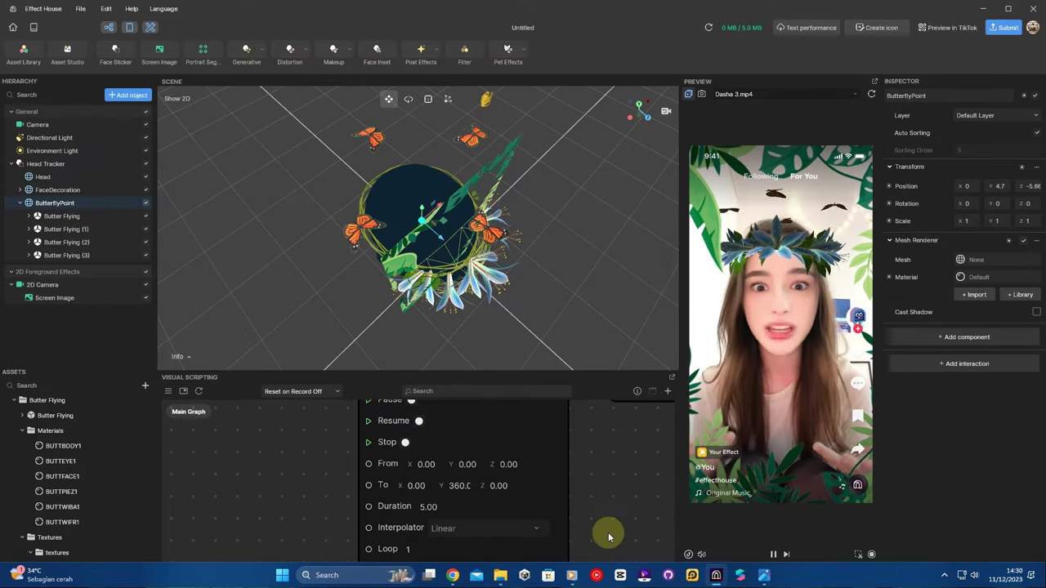
- Set the Transit by Time node's Loop value to 999
scroll(608, 496, down, 2)
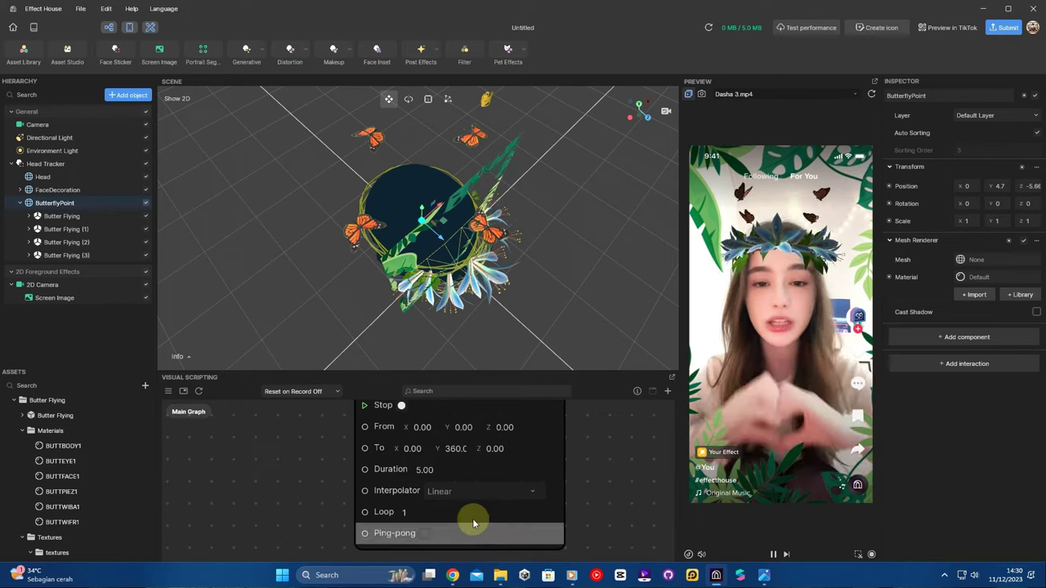
click(401, 513)
text(999)
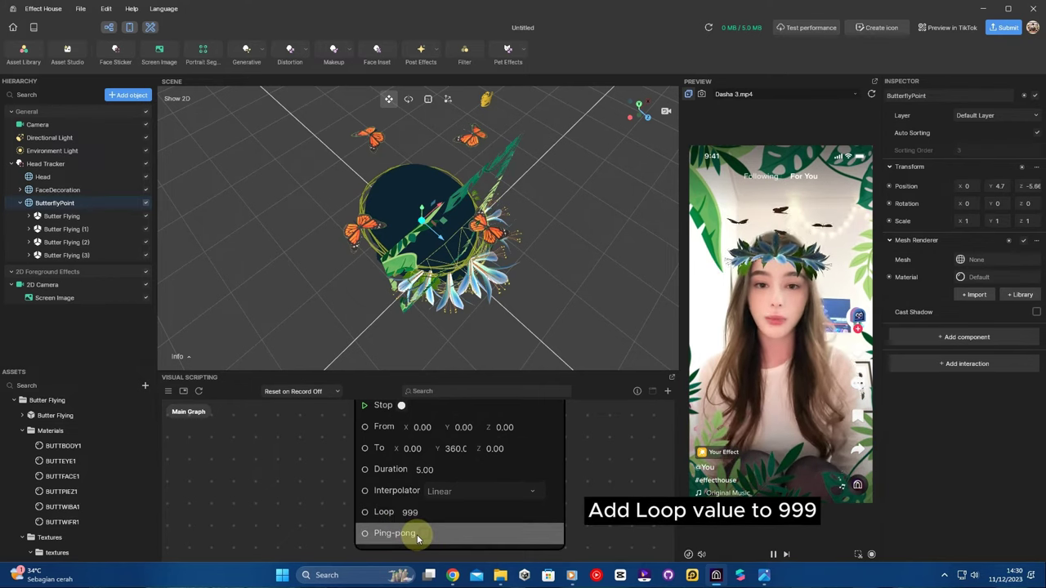
key(Return)
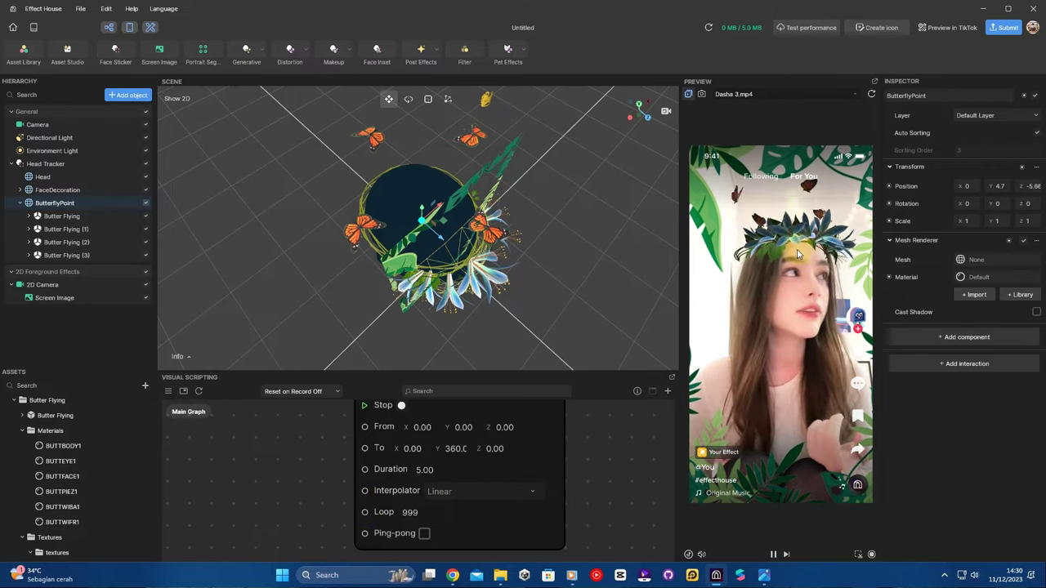
- Enlarge the preview and check how the butterflies rotate above the head, with the whole node graph in view
click(676, 281)
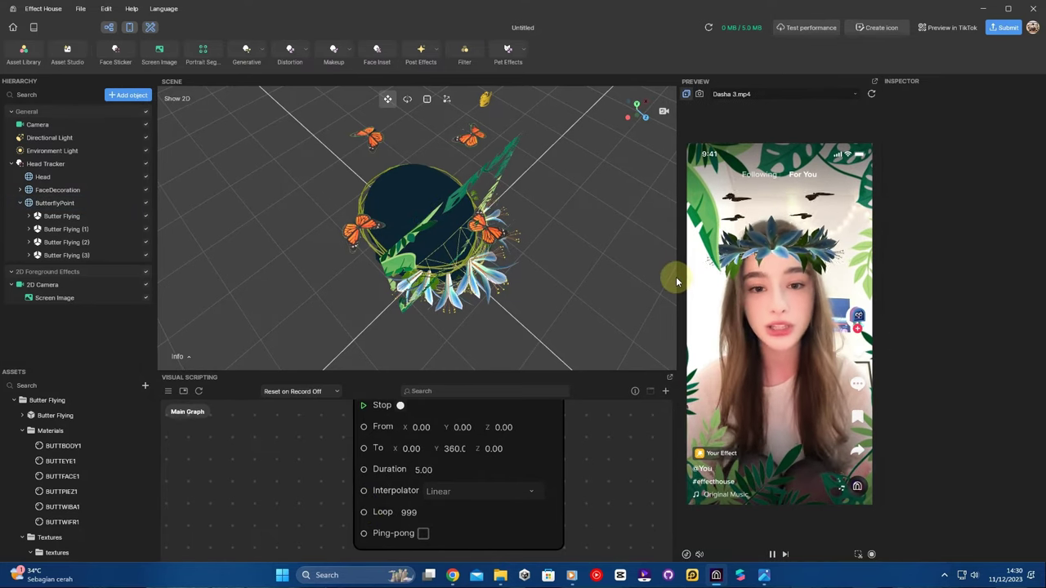
drag(683, 285, 602, 320)
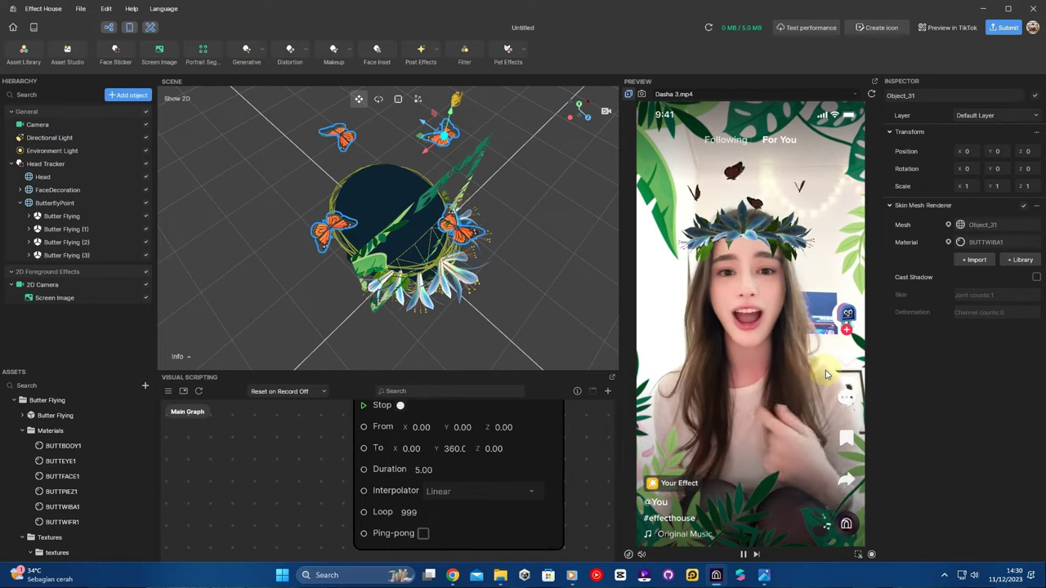
click(546, 491)
scroll(548, 492, down, 1)
scroll(548, 493, down, 5)
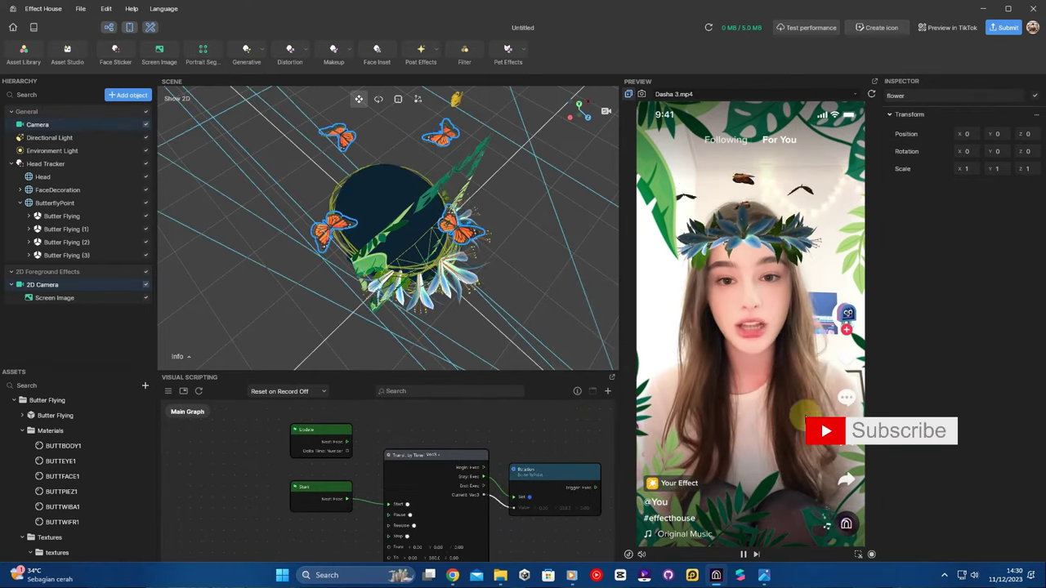
click(736, 338)
click(730, 414)
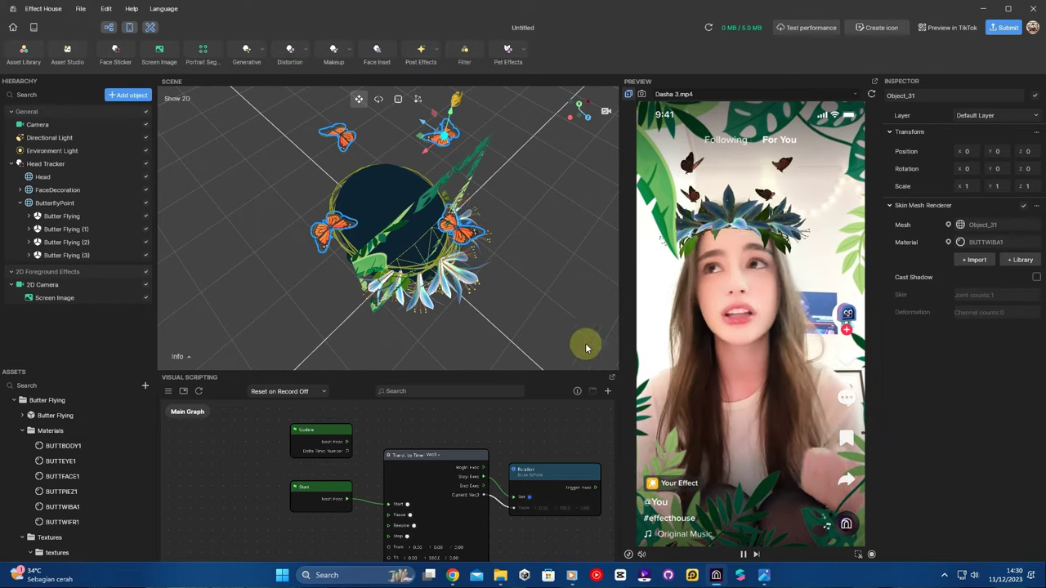
- Open the Asset Library and look through its Face Effects category for makeup and face accessories
click(42, 176)
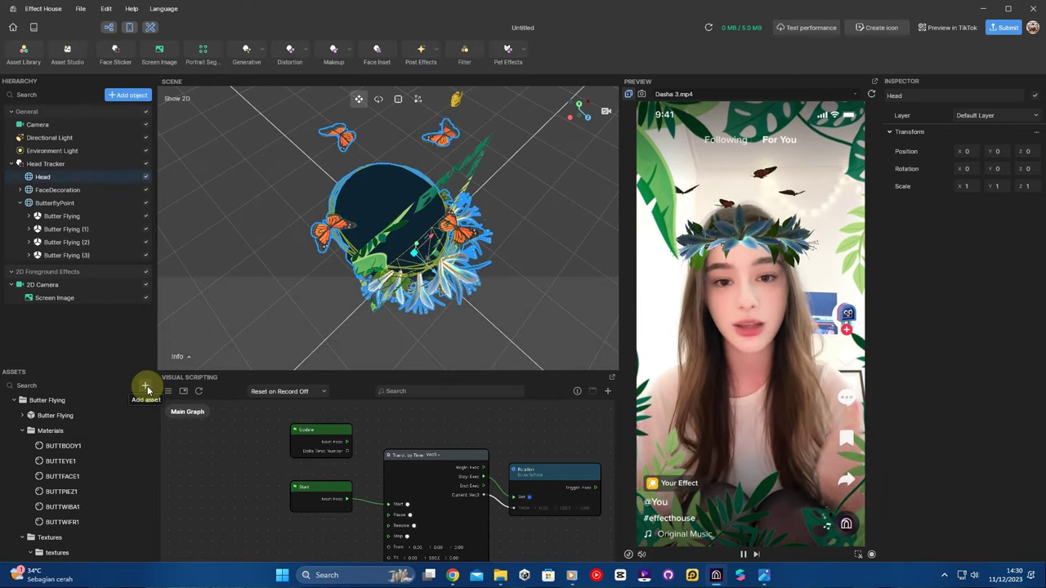
click(145, 388)
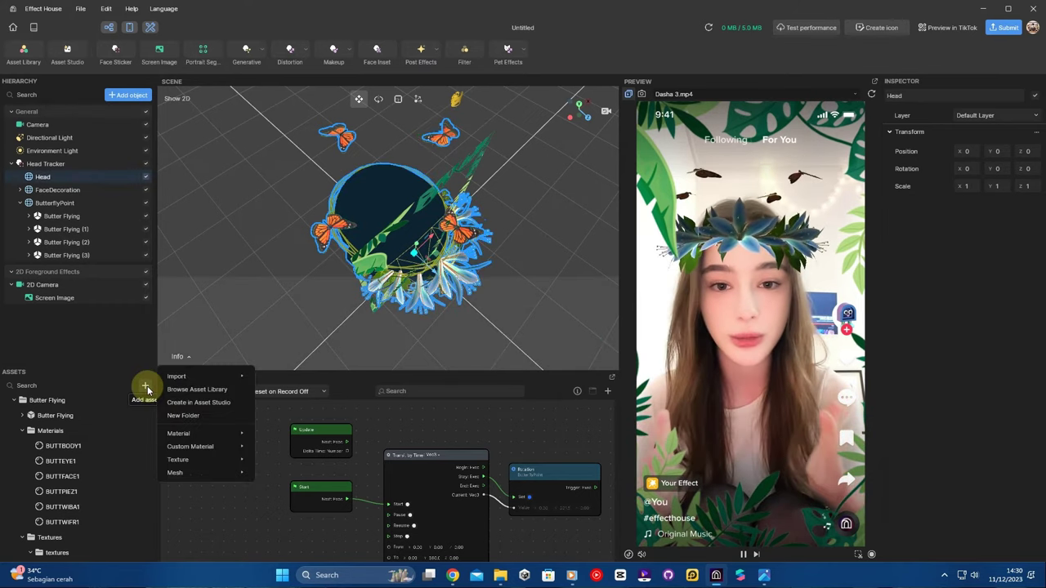
click(226, 389)
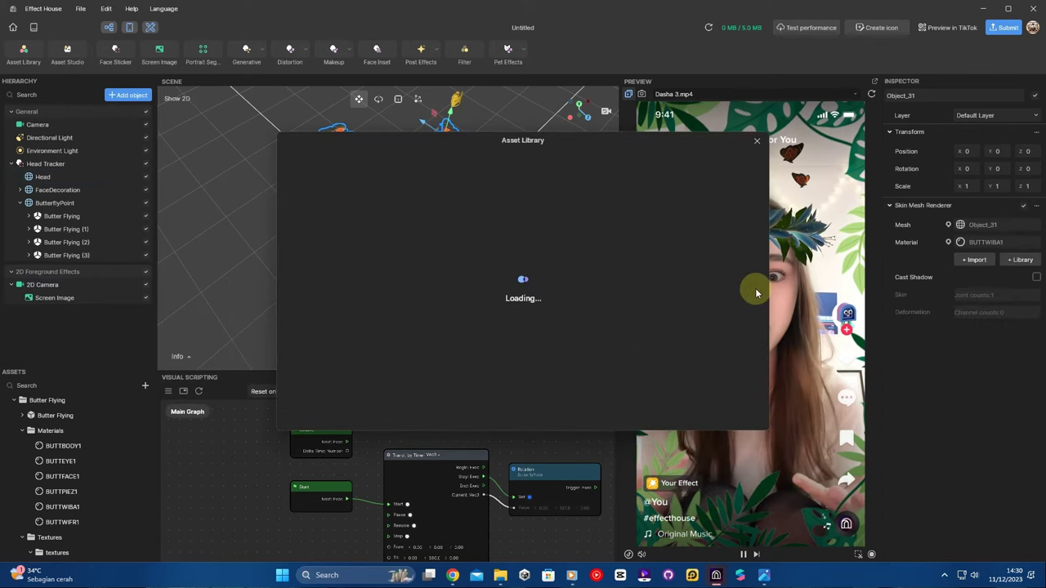
click(49, 138)
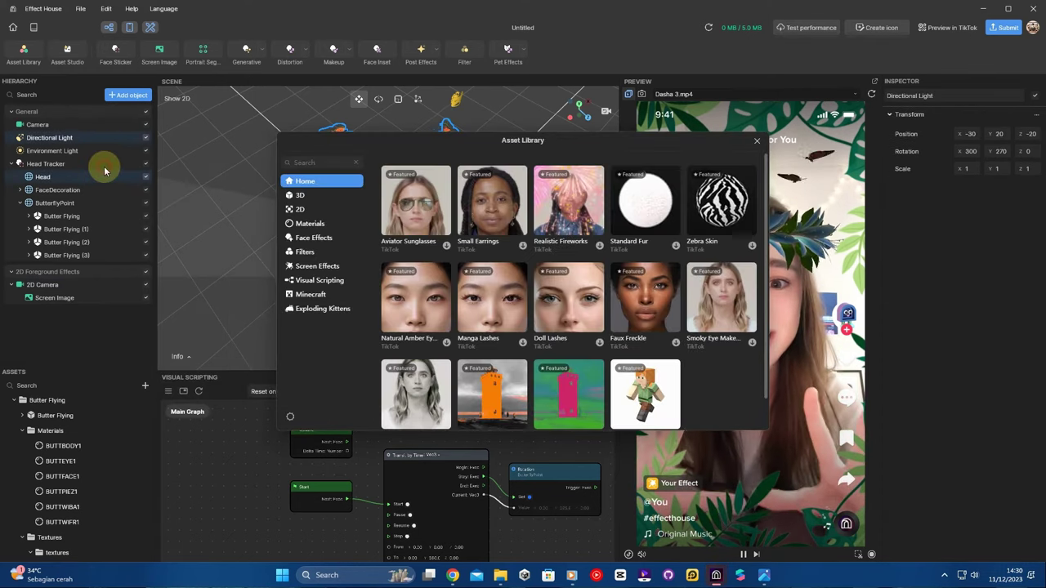
click(44, 177)
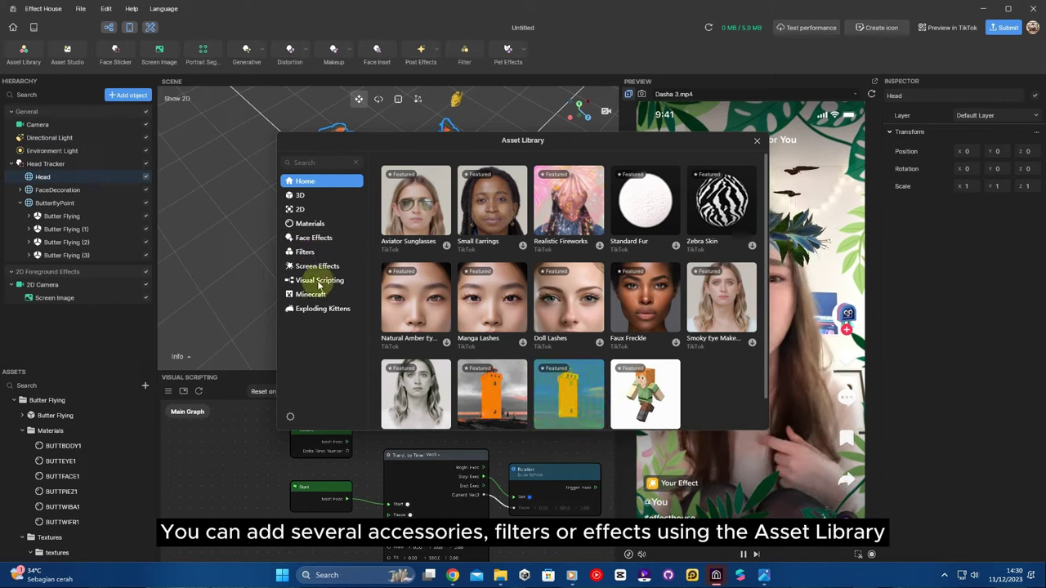
click(313, 238)
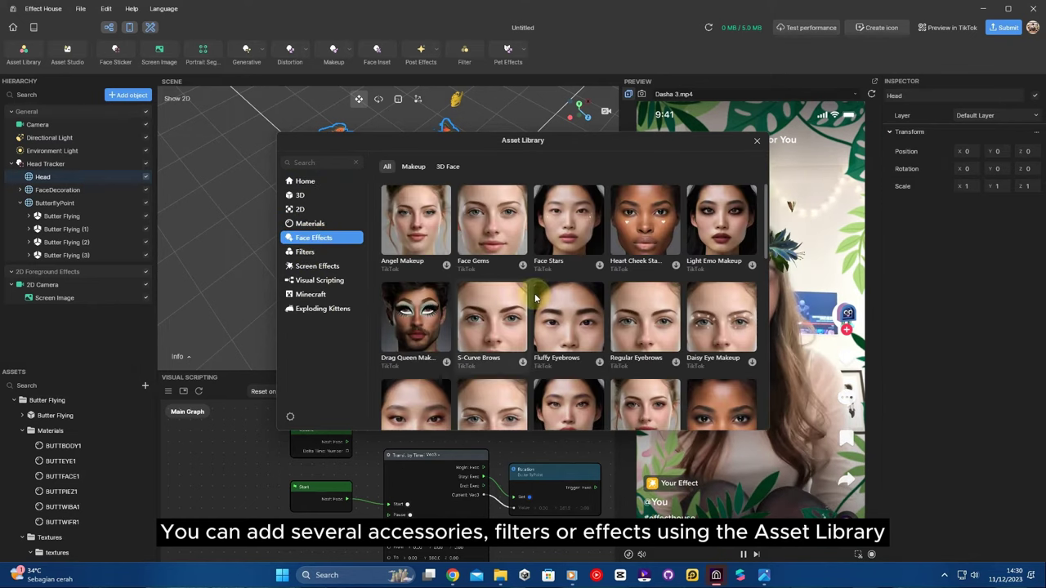
scroll(625, 309, down, 10)
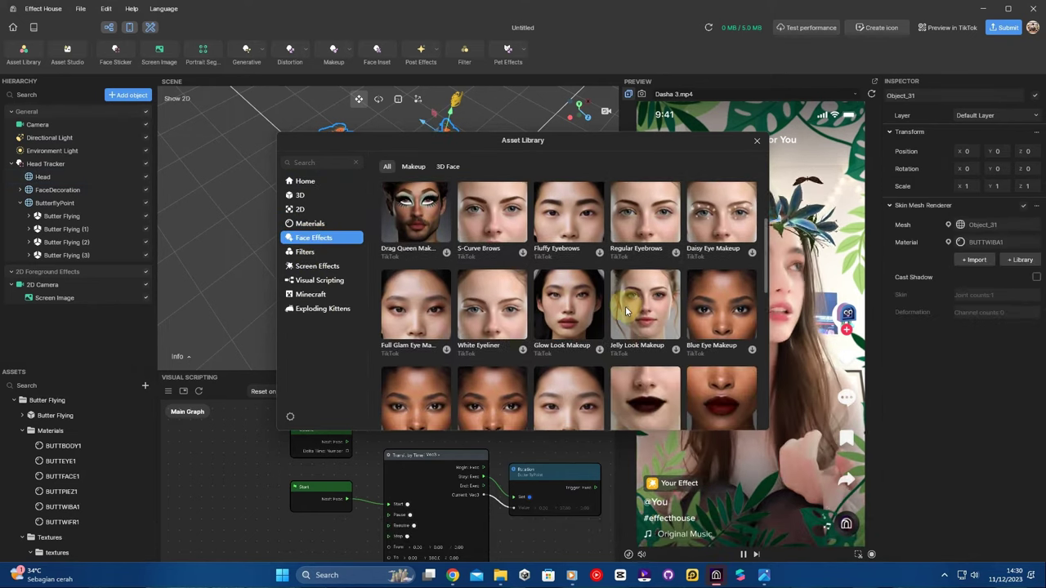
scroll(631, 330, down, 3)
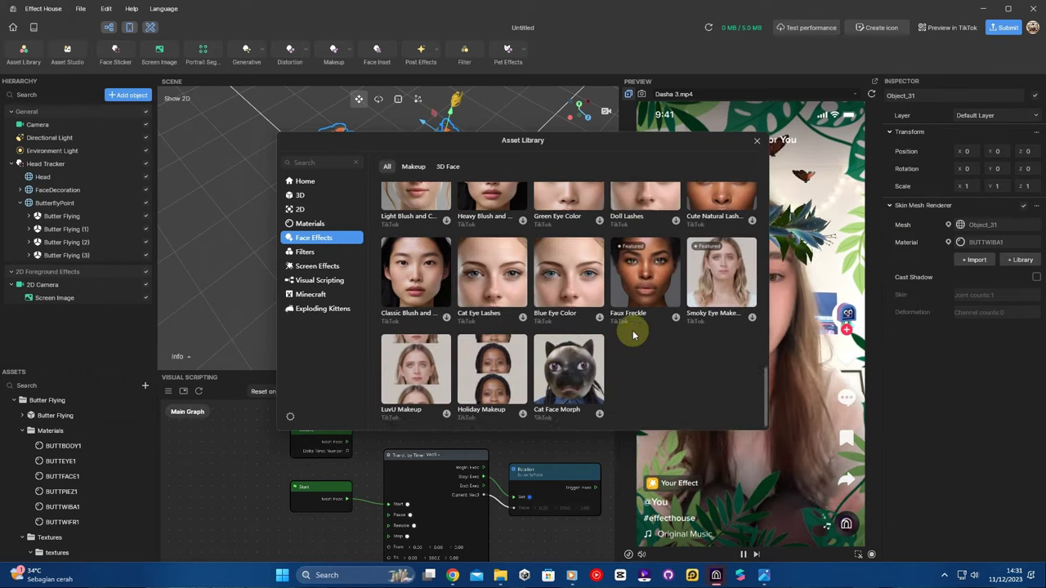
- Browse the Filters and Screen Effects categories of the Asset Library for additional effects
click(304, 253)
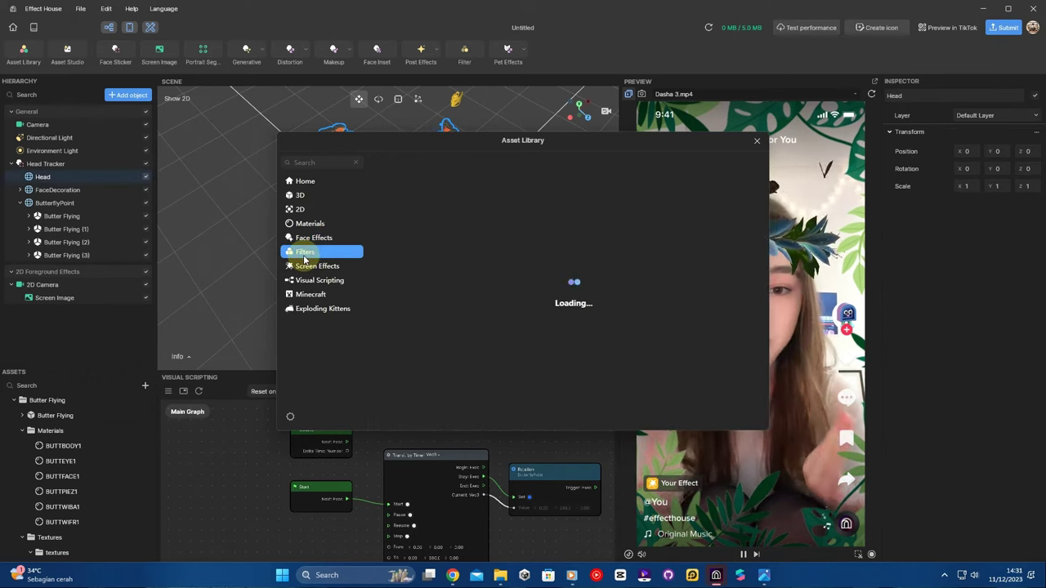
scroll(662, 349, down, 3)
scroll(661, 349, down, 3)
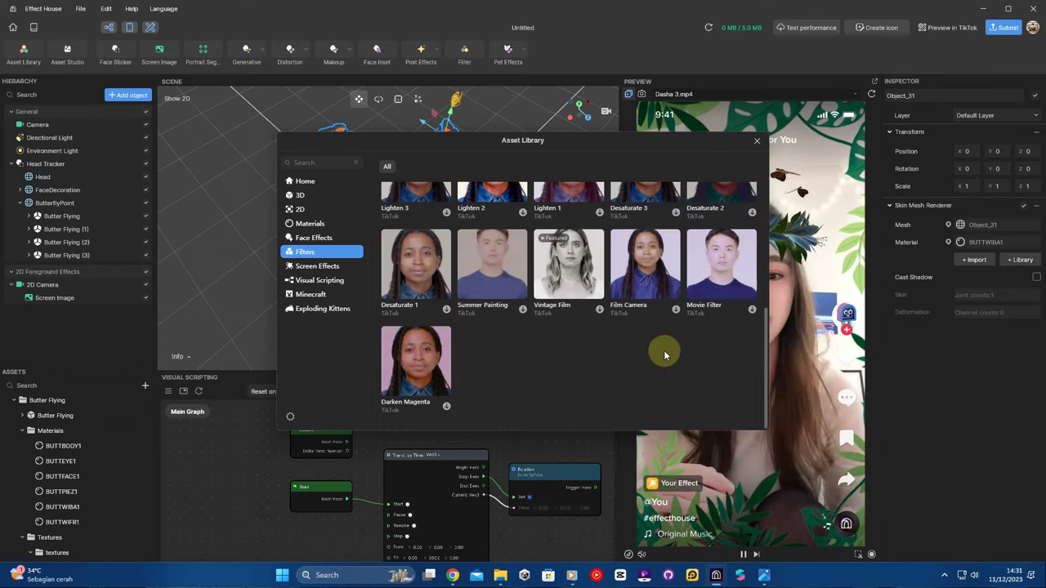
scroll(664, 350, up, 2)
click(304, 282)
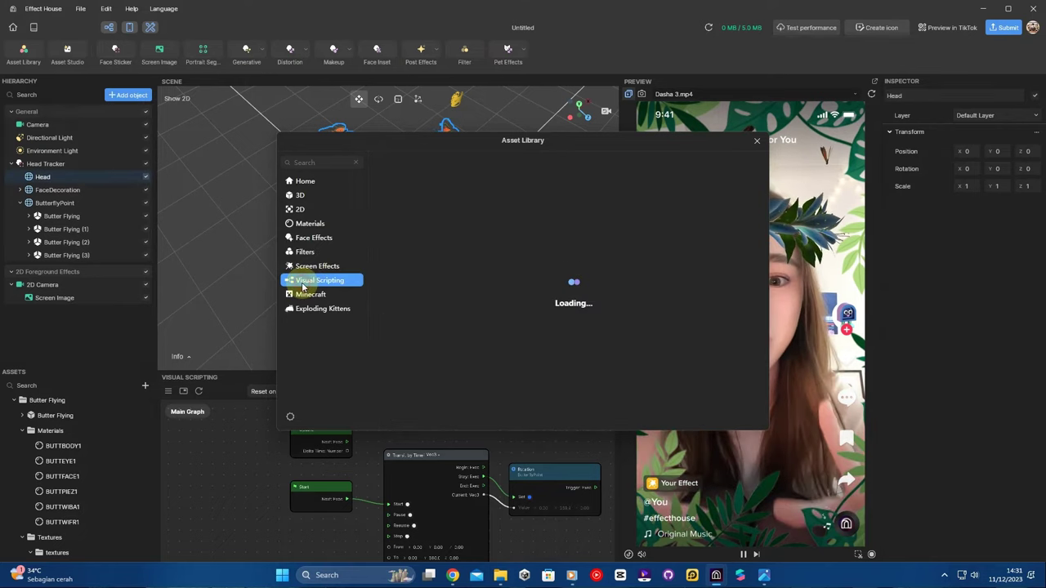
click(304, 266)
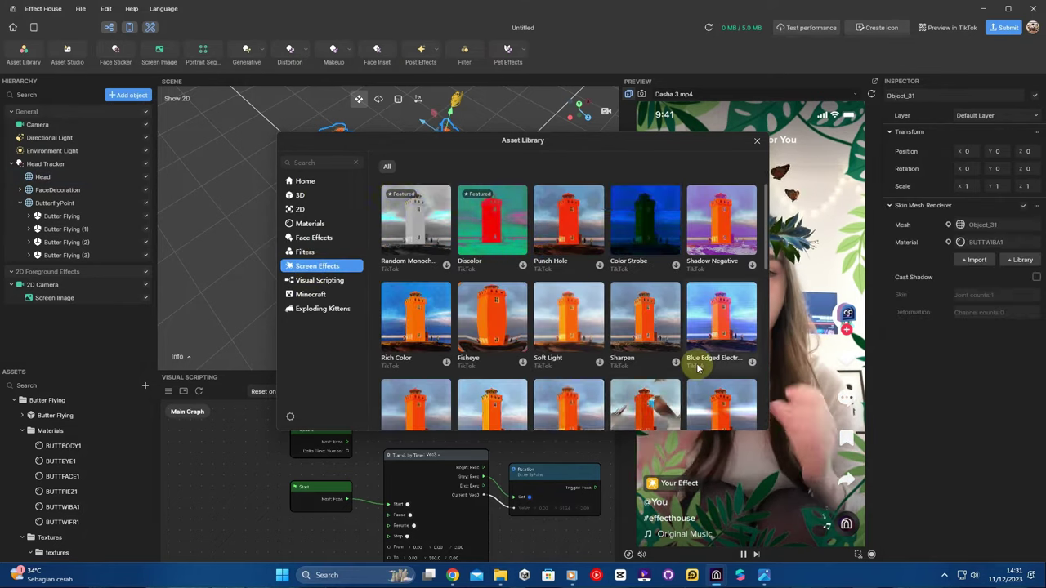
scroll(698, 372, down, 5)
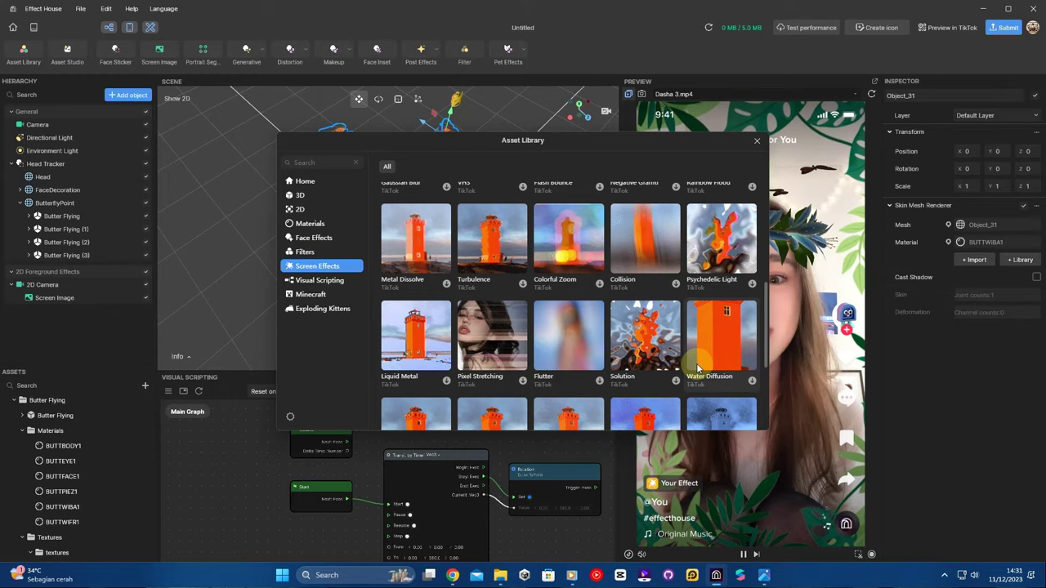
scroll(696, 362, down, 2)
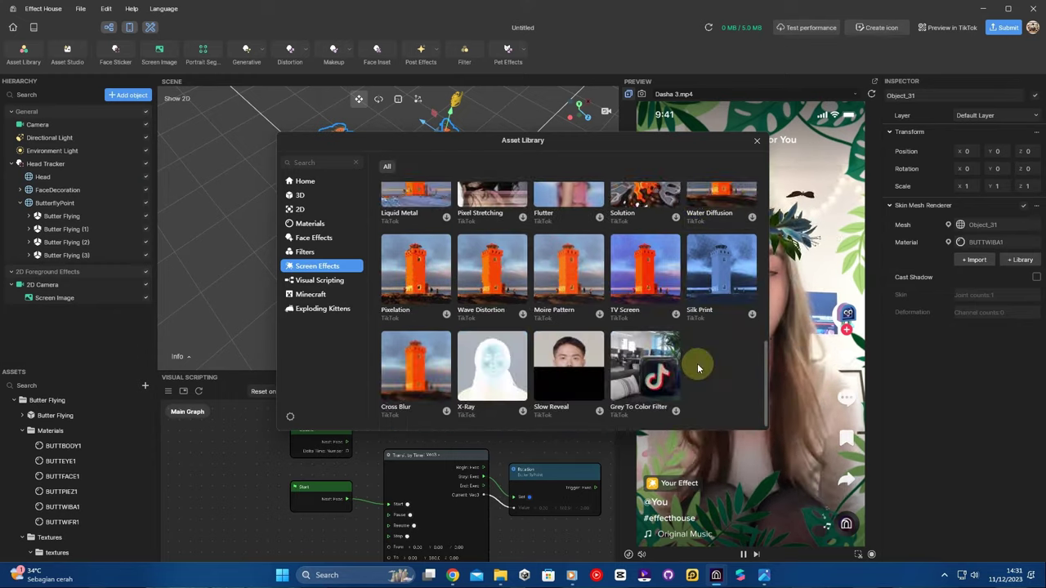
scroll(696, 362, up, 5)
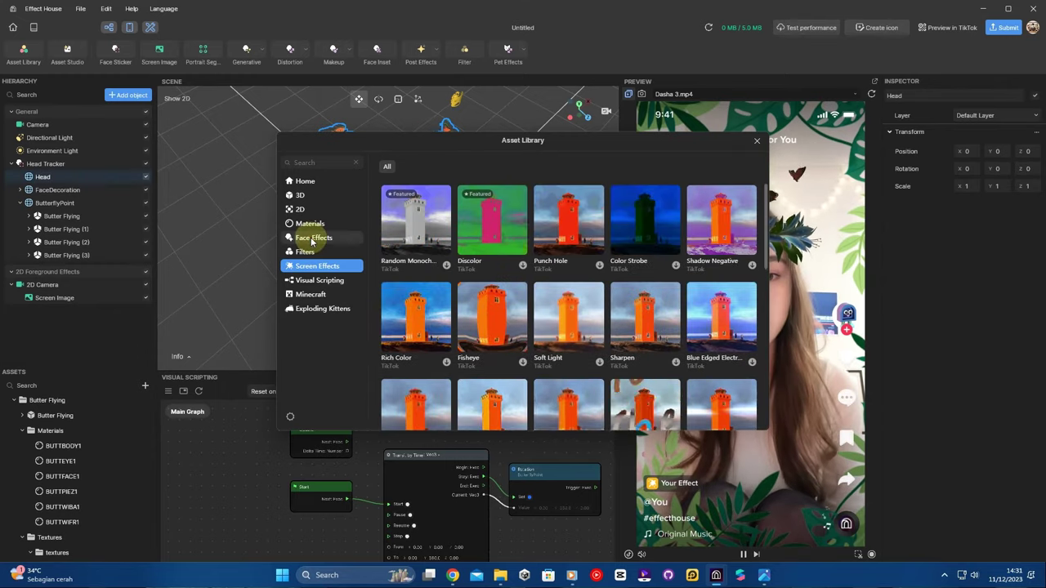
- Import and apply the White Eyeliner prefab from the Face Effects category, and close the Asset Library
click(314, 237)
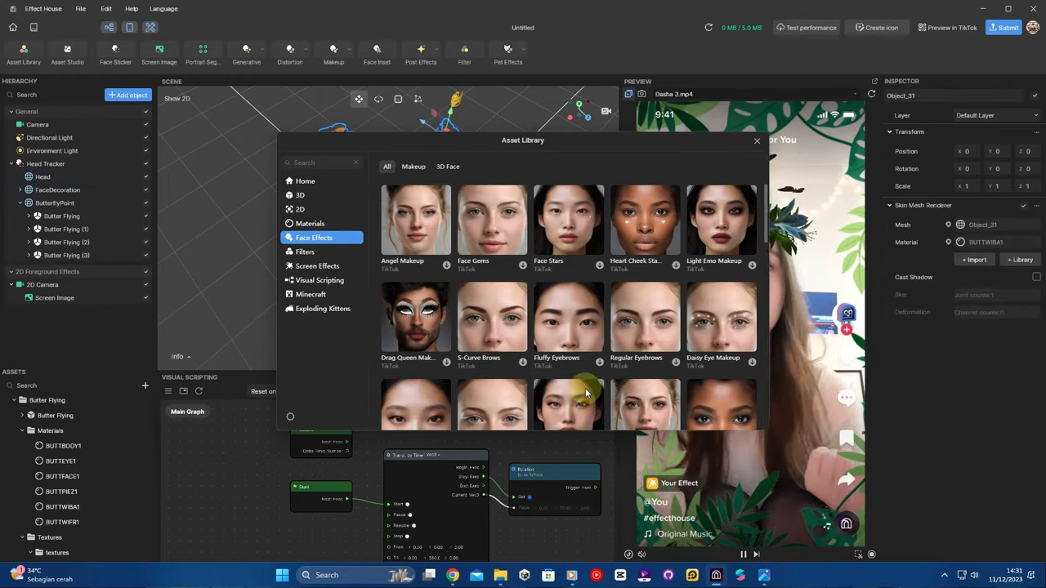
scroll(572, 310, down, 3)
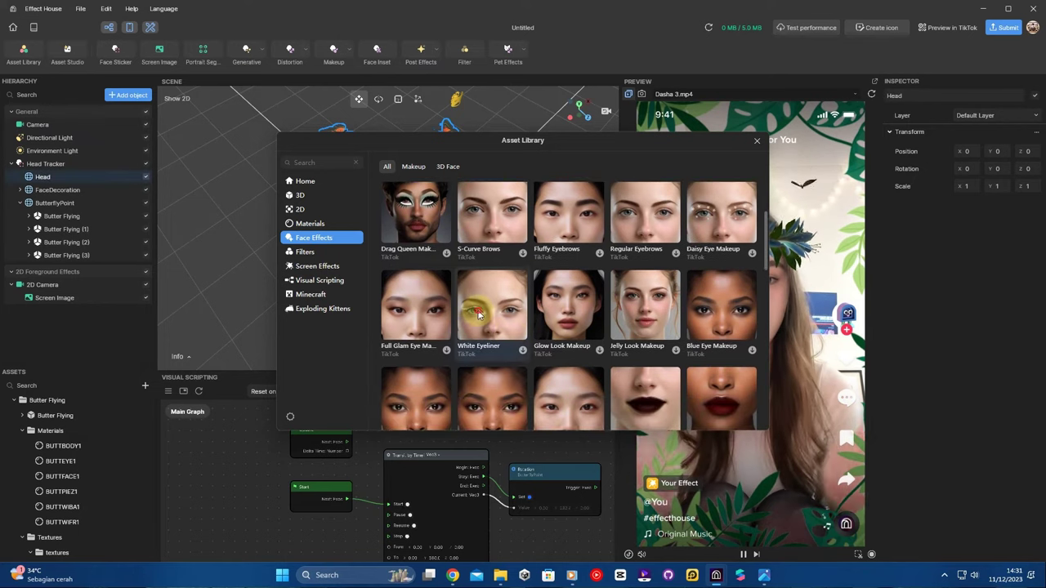
click(480, 316)
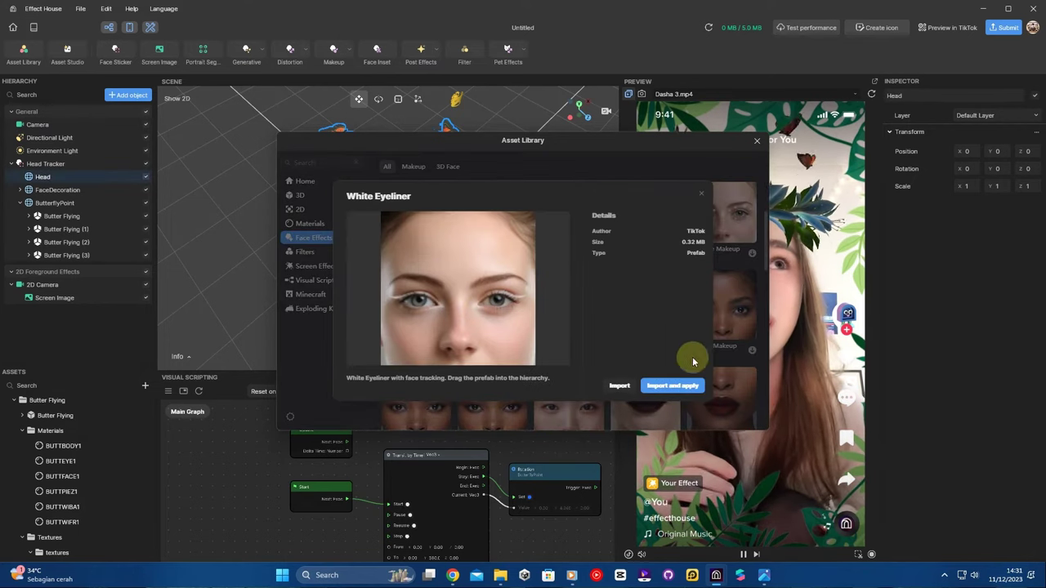
click(673, 386)
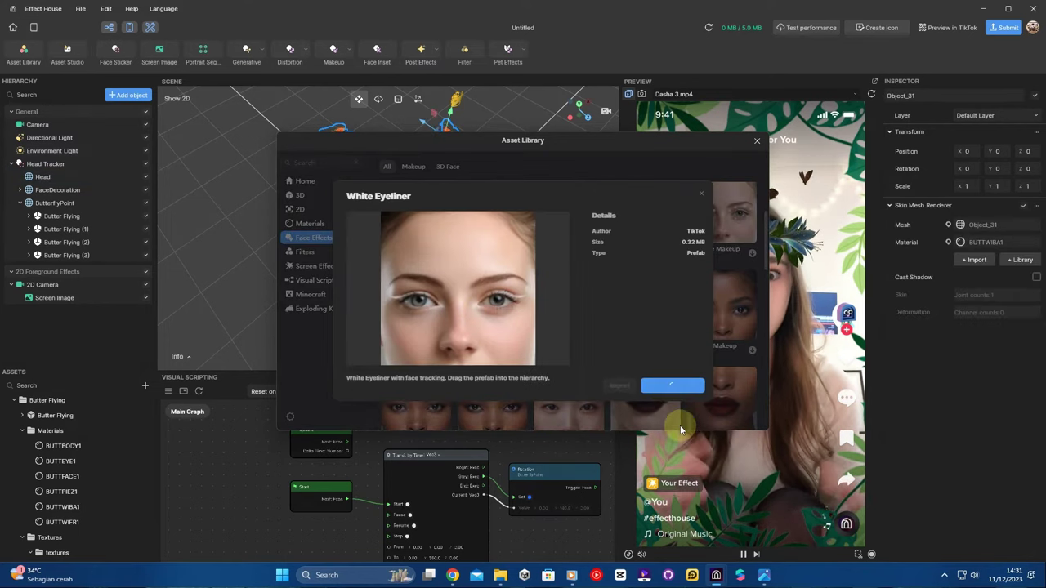
click(700, 194)
click(755, 141)
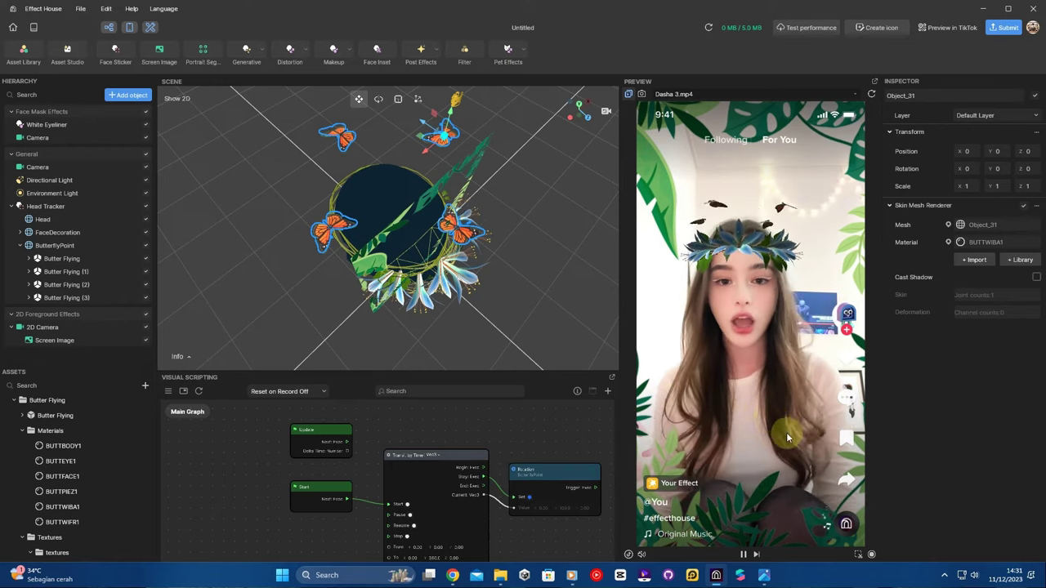
- Check the eyeliner in the preview and turn the scene view to face the head from the front
click(551, 342)
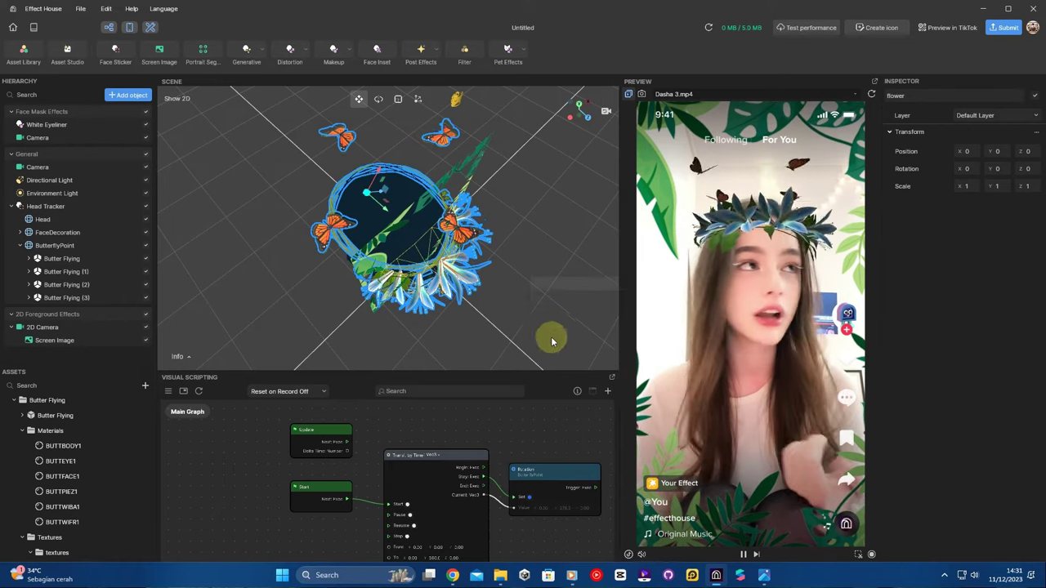
click(784, 380)
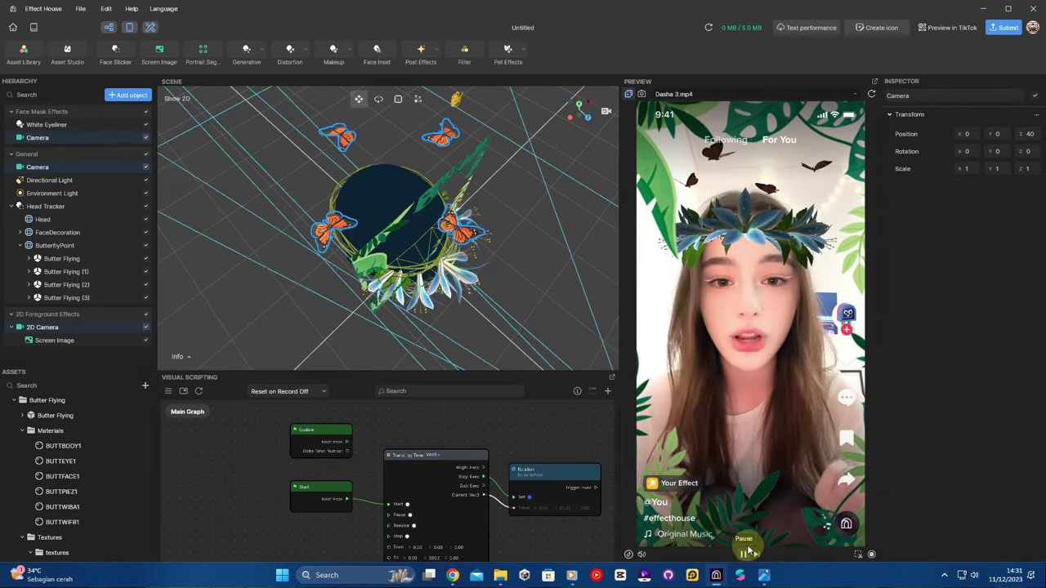
click(752, 217)
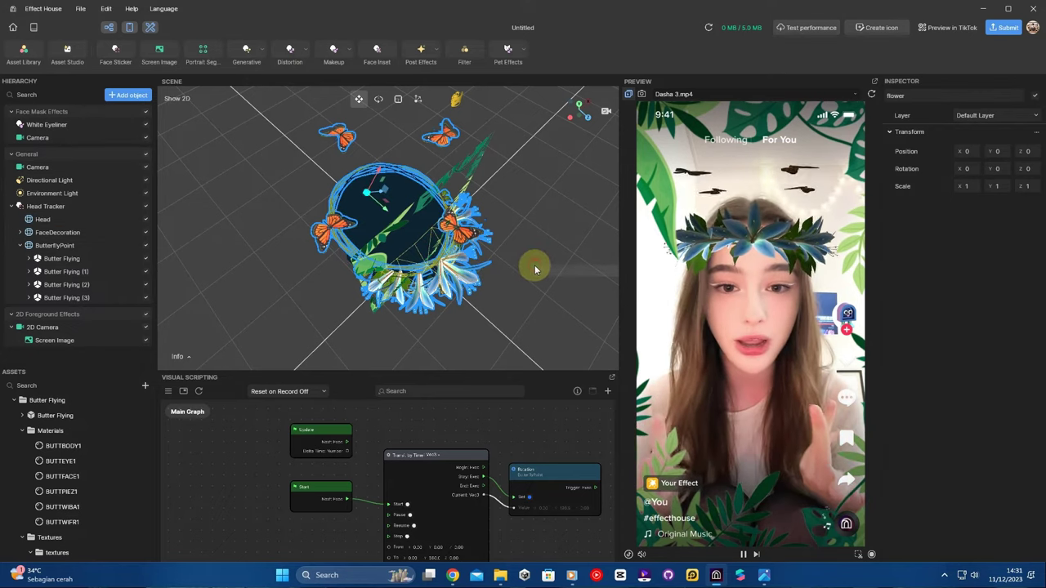
scroll(502, 312, down, 6)
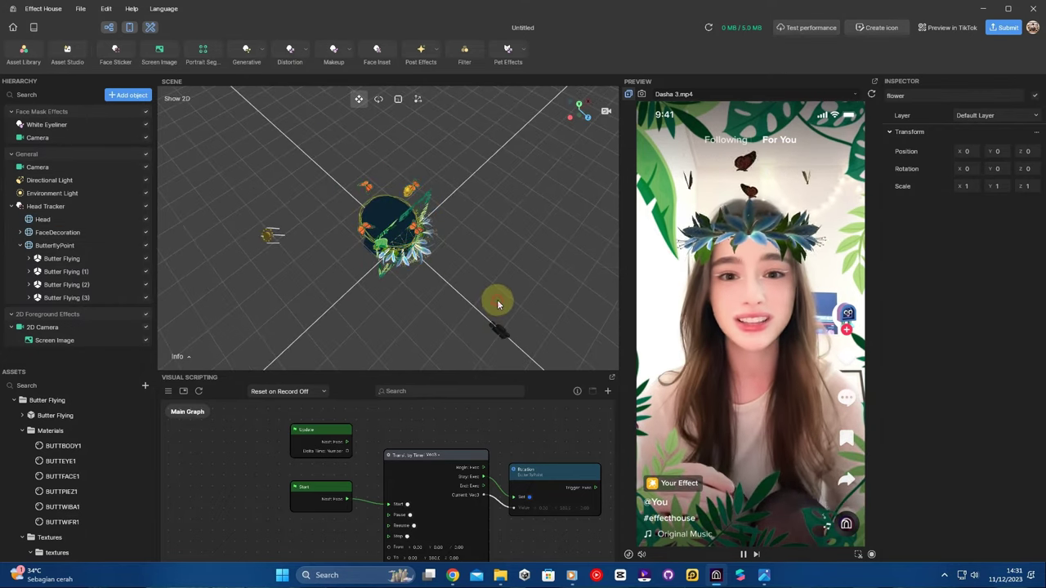
drag(499, 304, 434, 245)
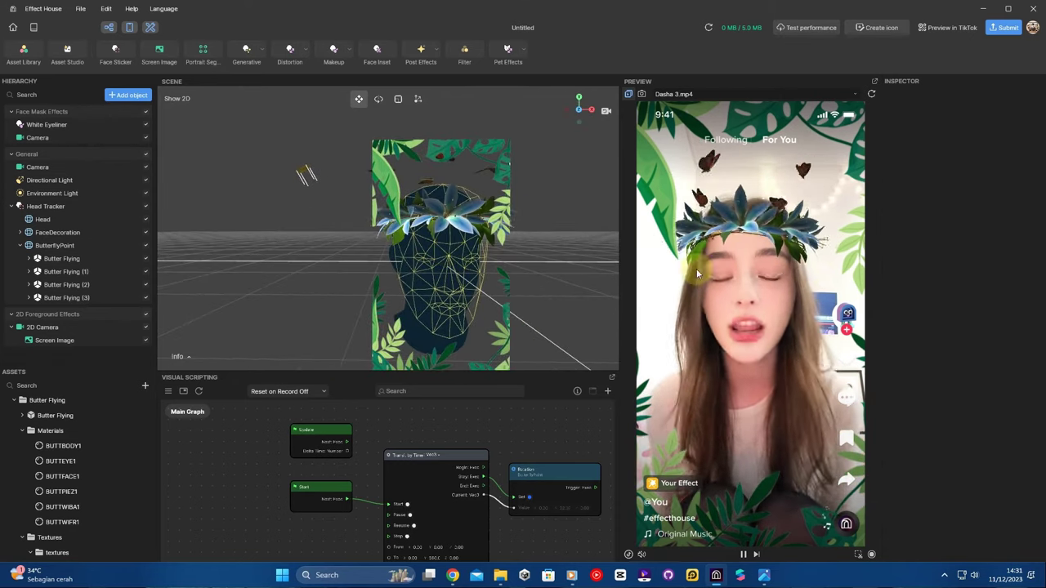
- Save the project as Butterfly in the 3D Objects folder
click(35, 10)
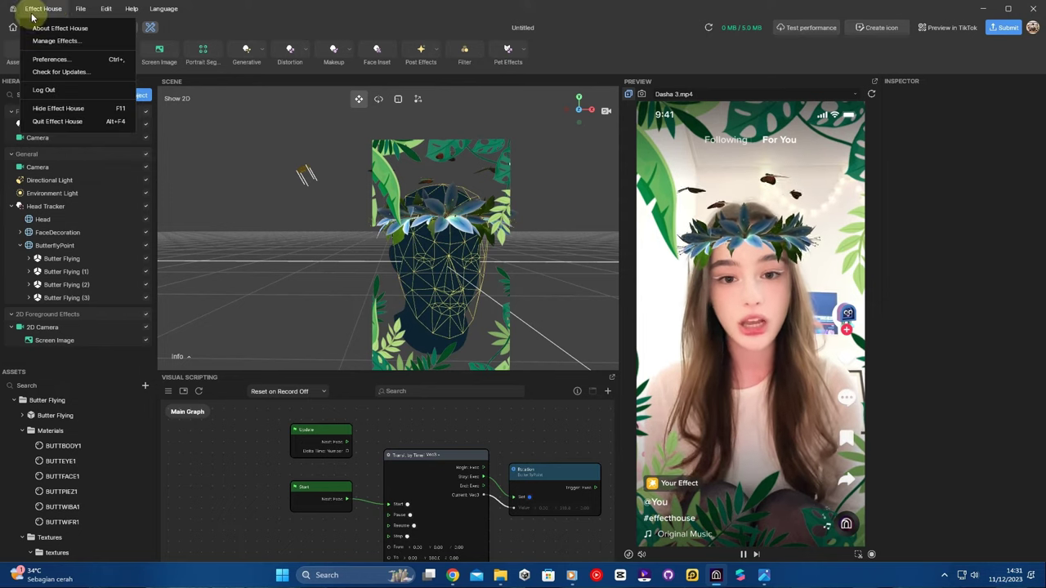
click(80, 9)
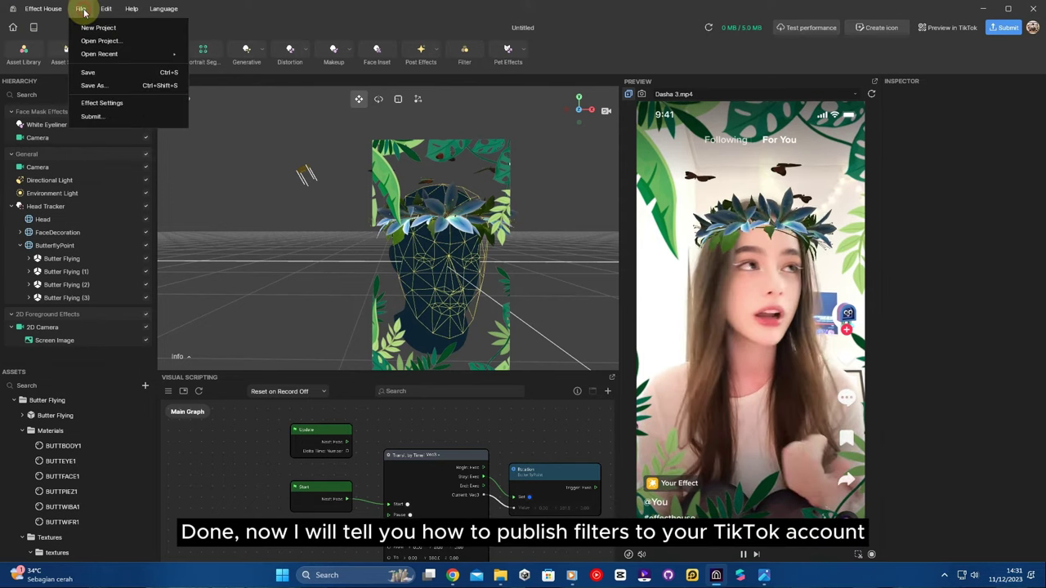
click(116, 76)
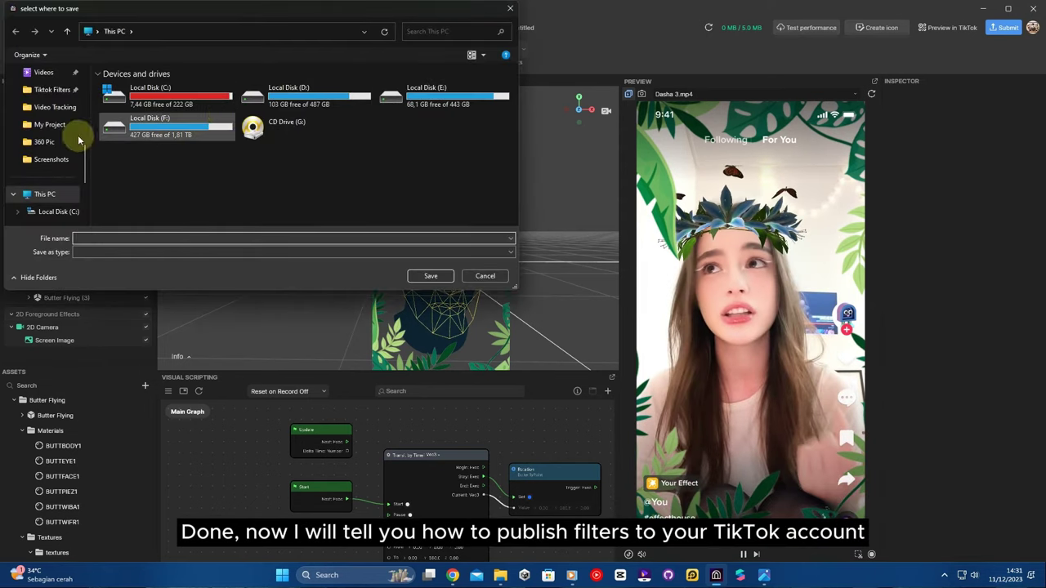
click(51, 125)
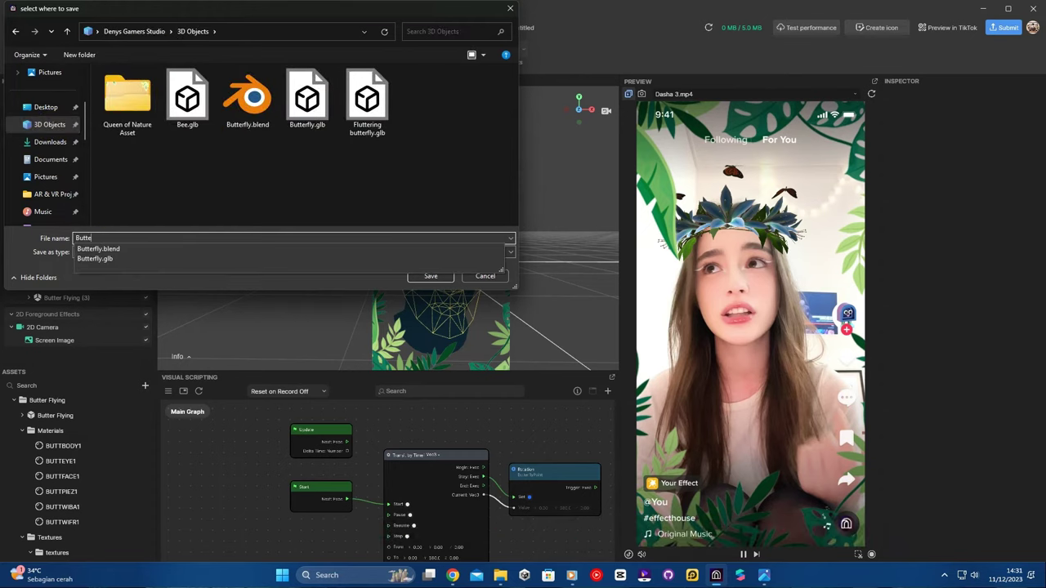
text(Butterfly)
key(Return)
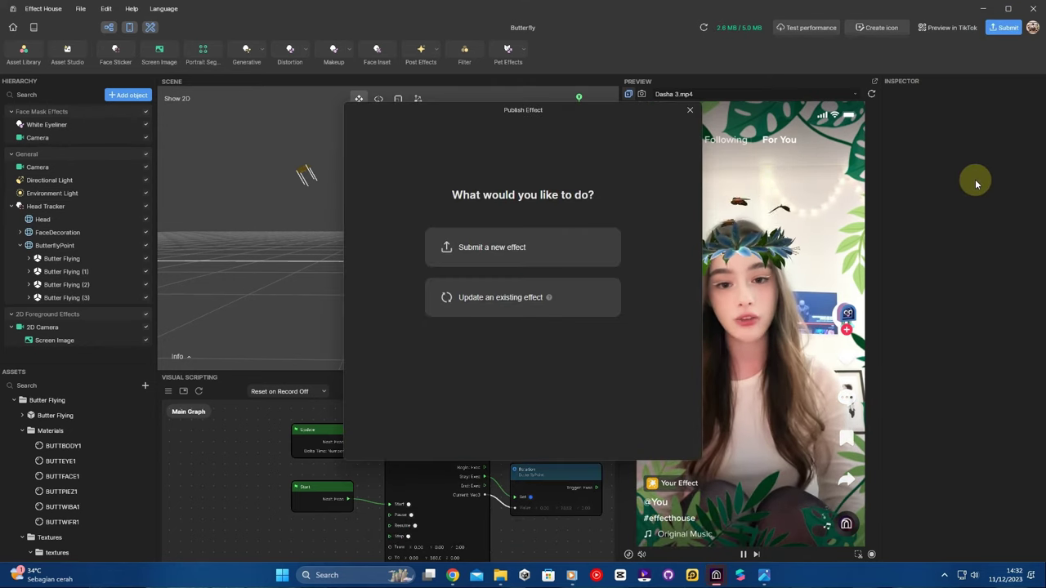
- Start a new effect submission with an effect icon, the name "Queen of Nature", hint None and category Beauty
click(497, 248)
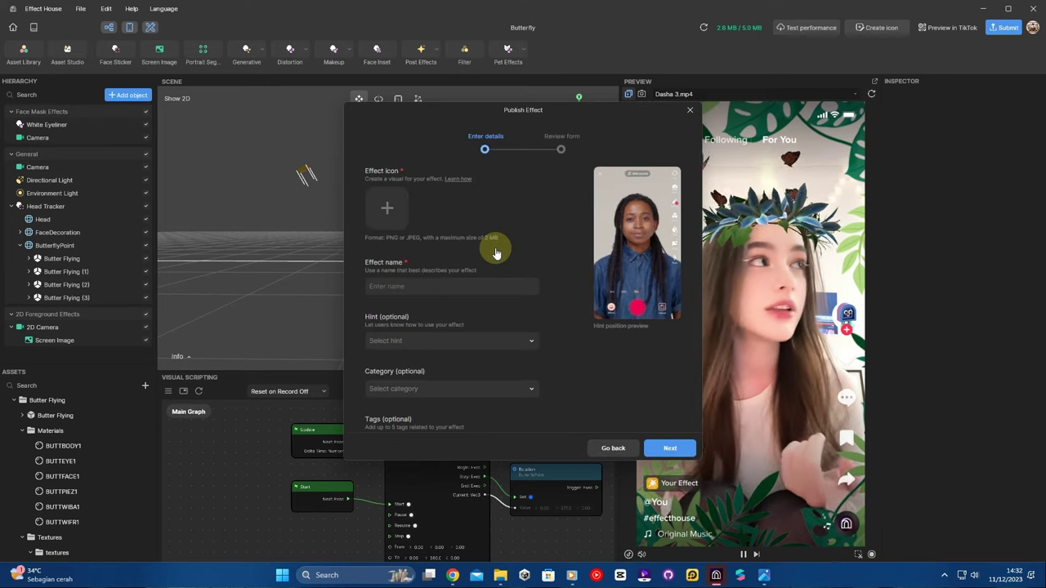
click(393, 209)
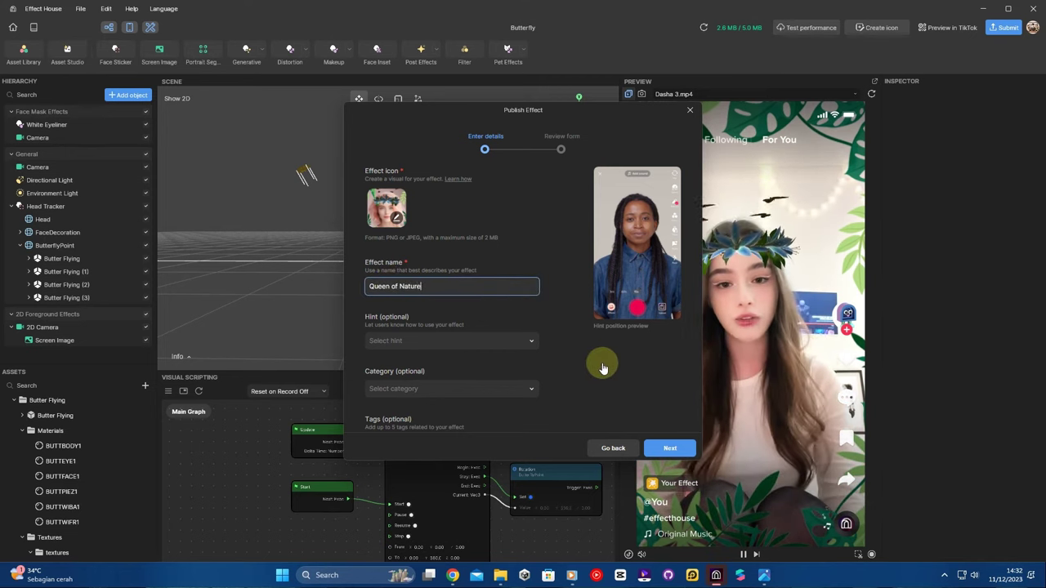
click(441, 343)
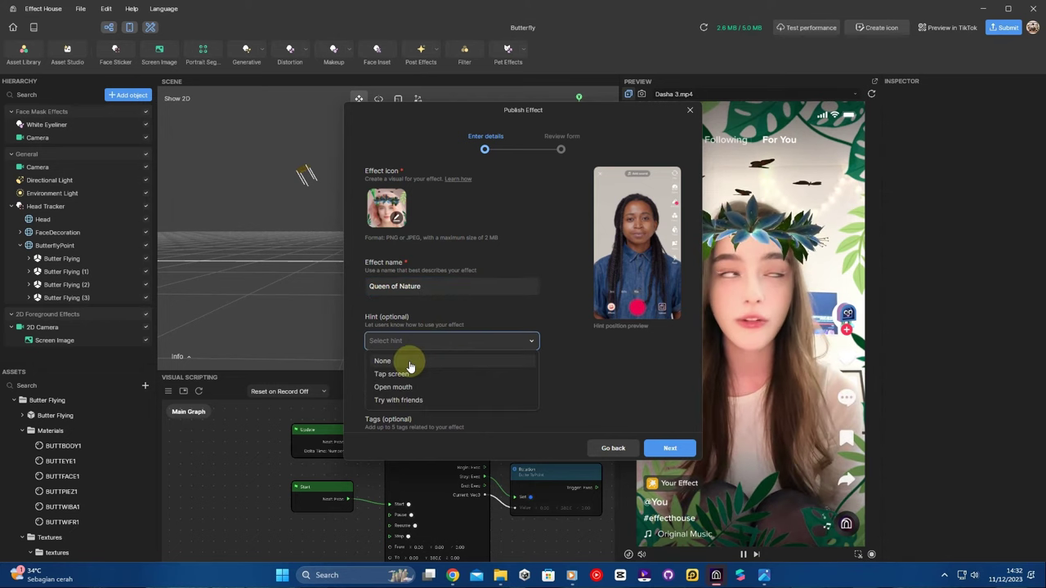
click(412, 363)
click(460, 396)
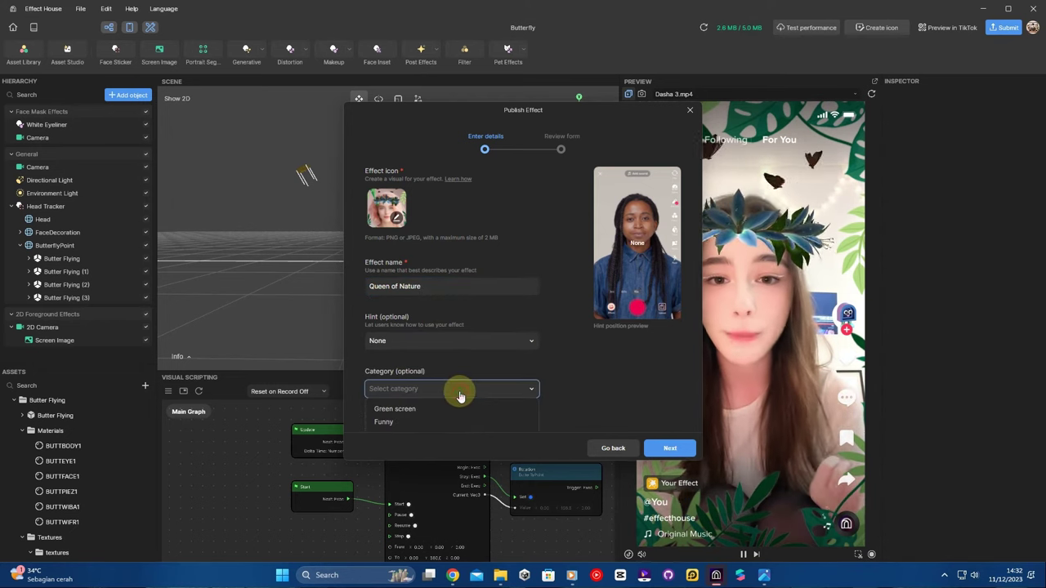
scroll(581, 409, down, 2)
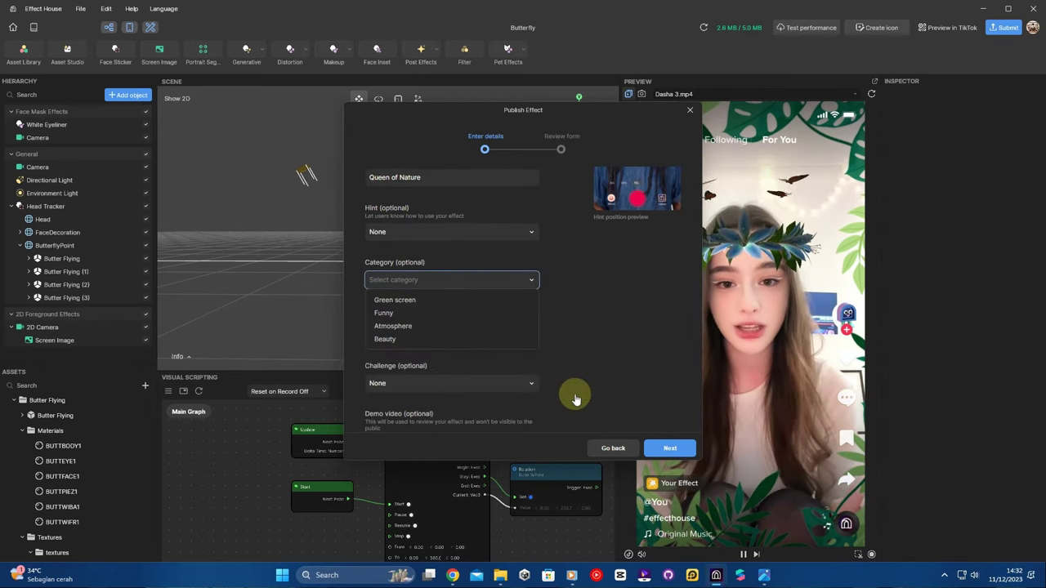
click(396, 341)
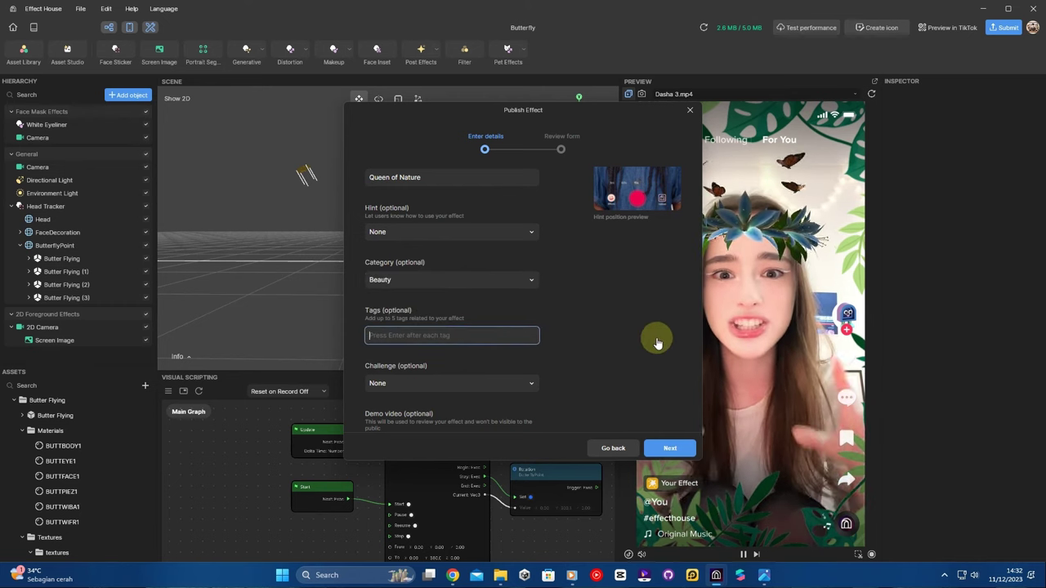
- Add the tags beauty, nature and face to the effect submission
key(Return)
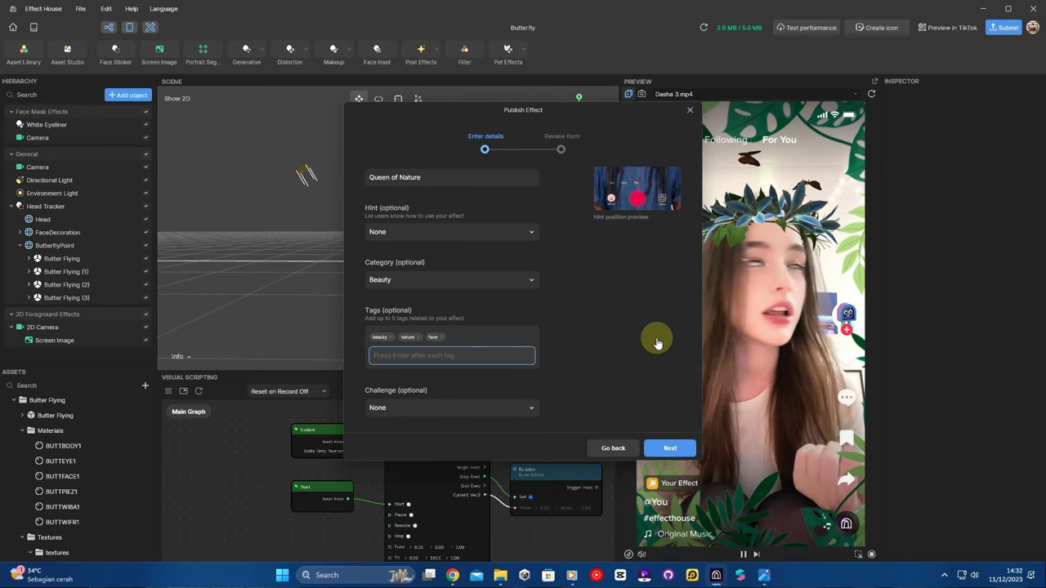
scroll(555, 397, down, 1)
scroll(523, 352, down, 3)
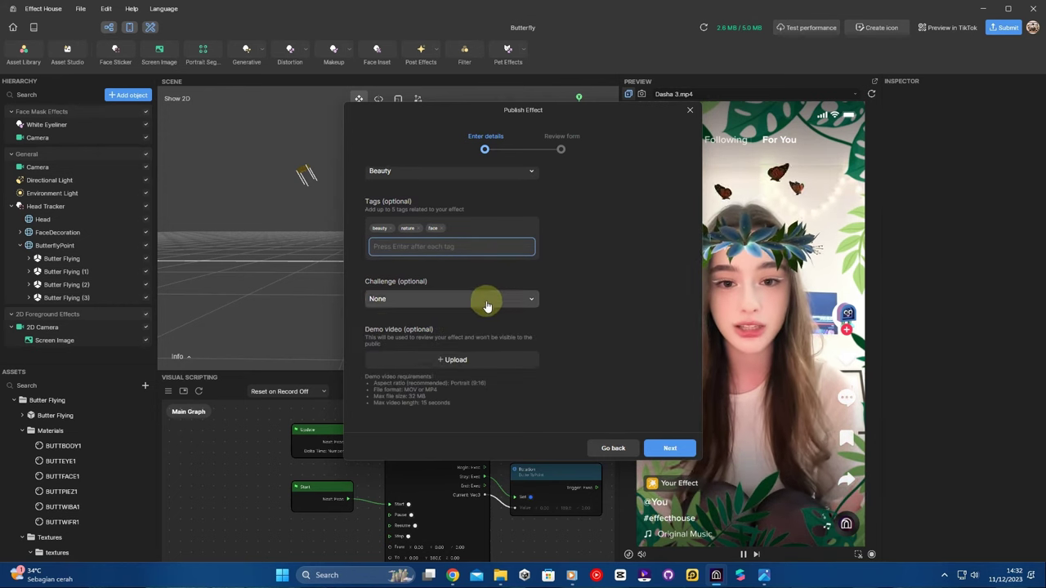
- Choose the Best of 2023 Challenge with the authorization agreement accepted, and close the submission form to prepare a demo video
click(380, 301)
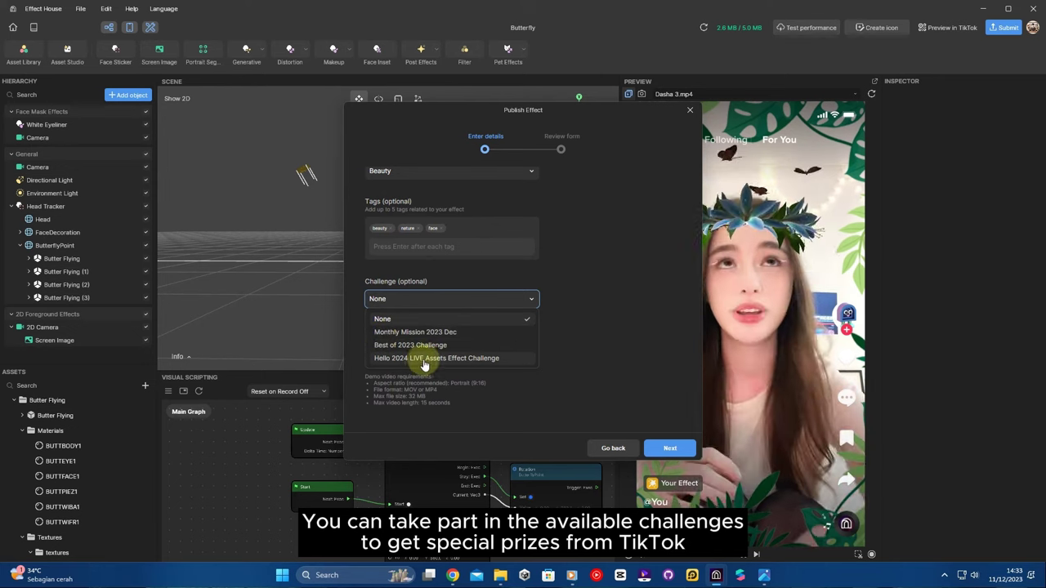
click(456, 347)
scroll(583, 347, down, 4)
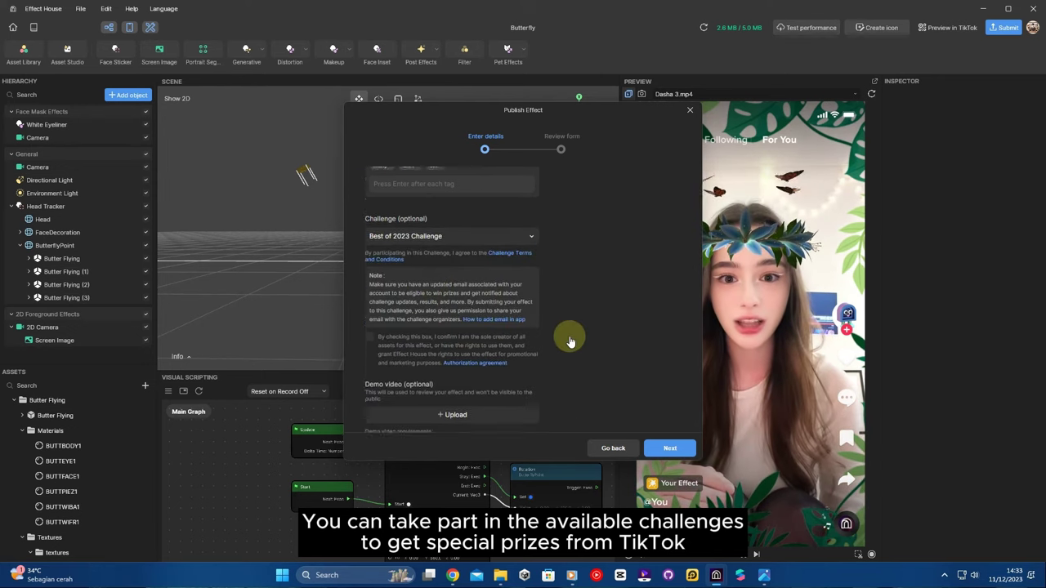
click(369, 292)
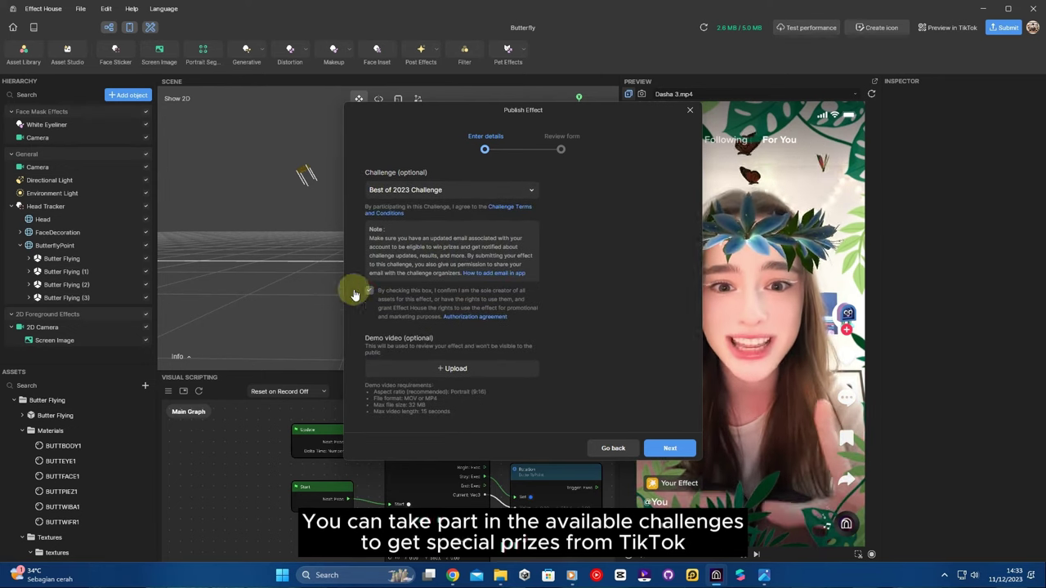
scroll(446, 368, down, 1)
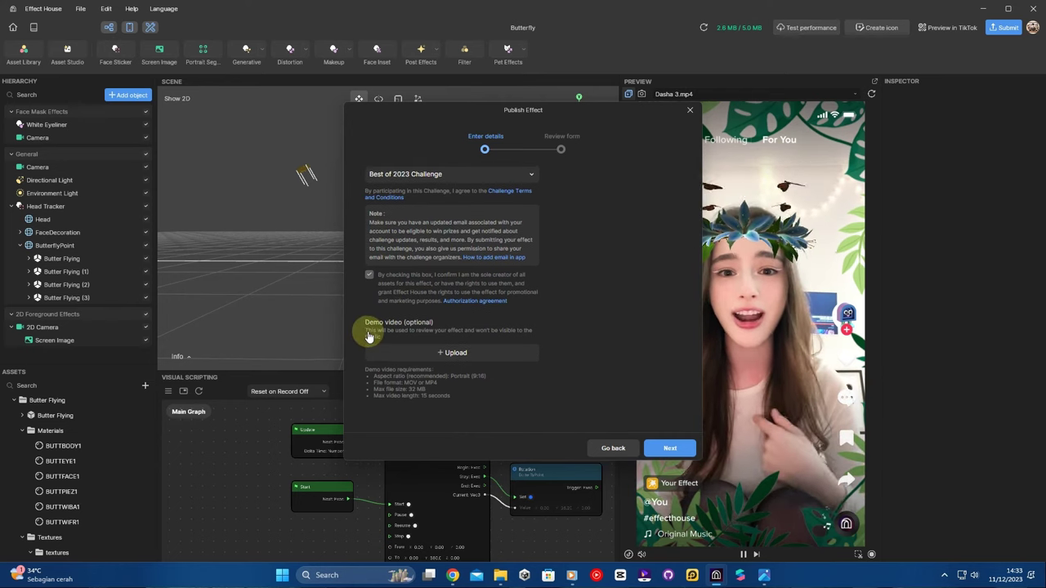
click(621, 446)
click(688, 111)
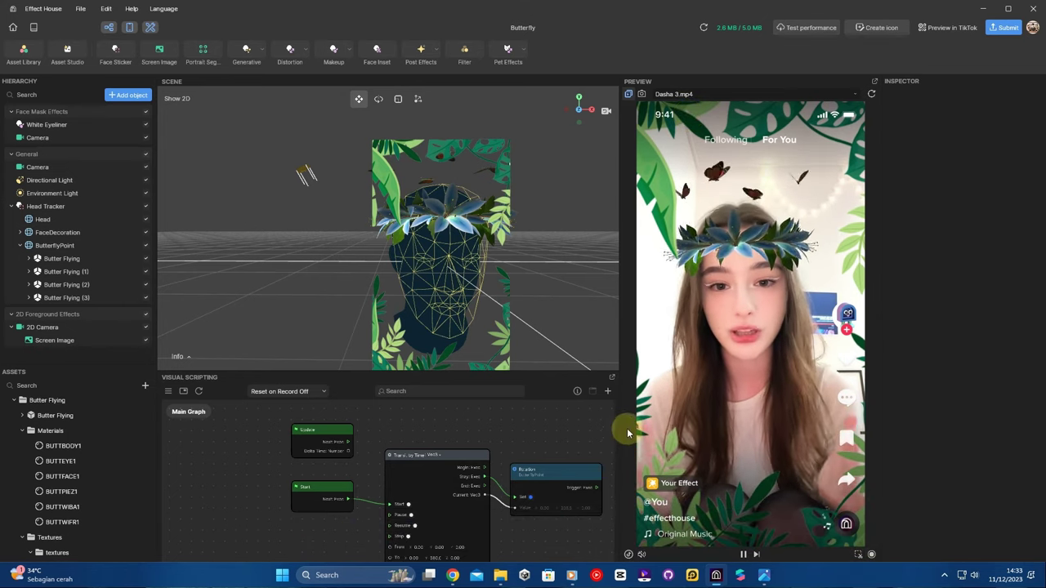
- Narrow the preview panel, record a video of the effect preview and save it as Nature in the 3D Objects folder
drag(618, 424, 643, 430)
drag(656, 433, 658, 433)
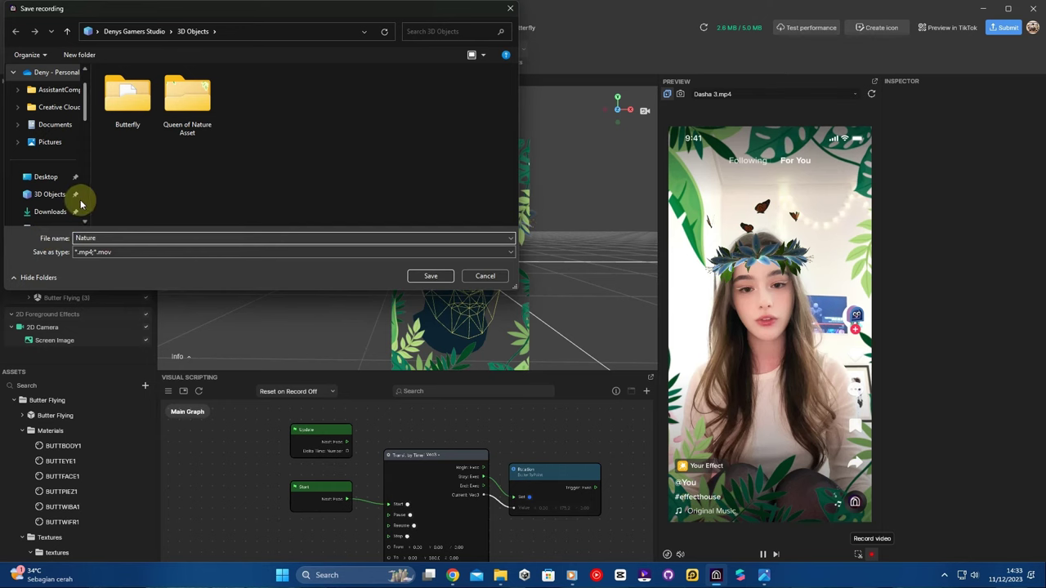
click(427, 276)
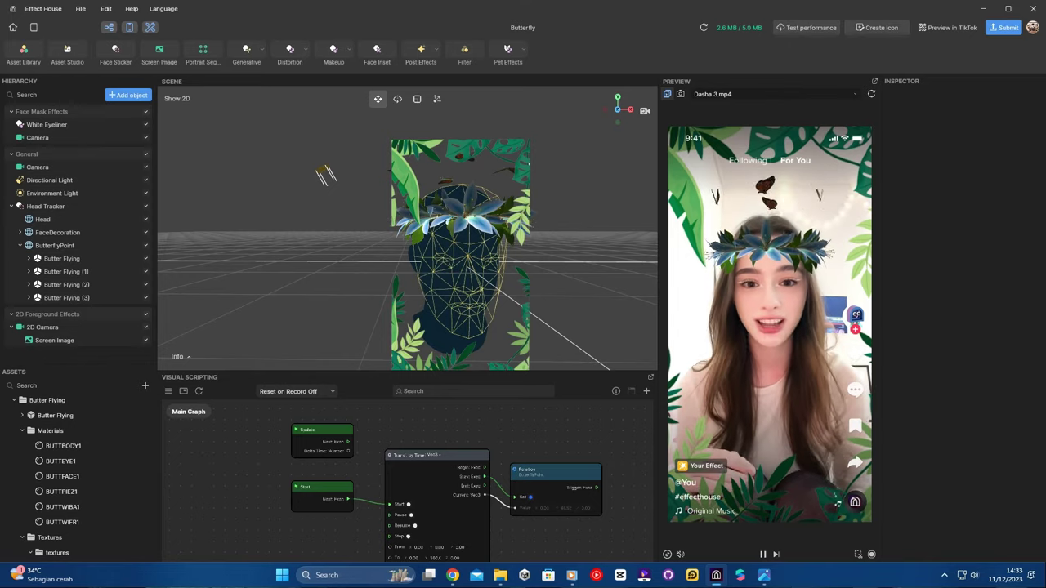
- Reopen the effect submission, add the tag beauty, and choose the Best of 2023 Challenge with the authorization agreement accepted
click(1003, 27)
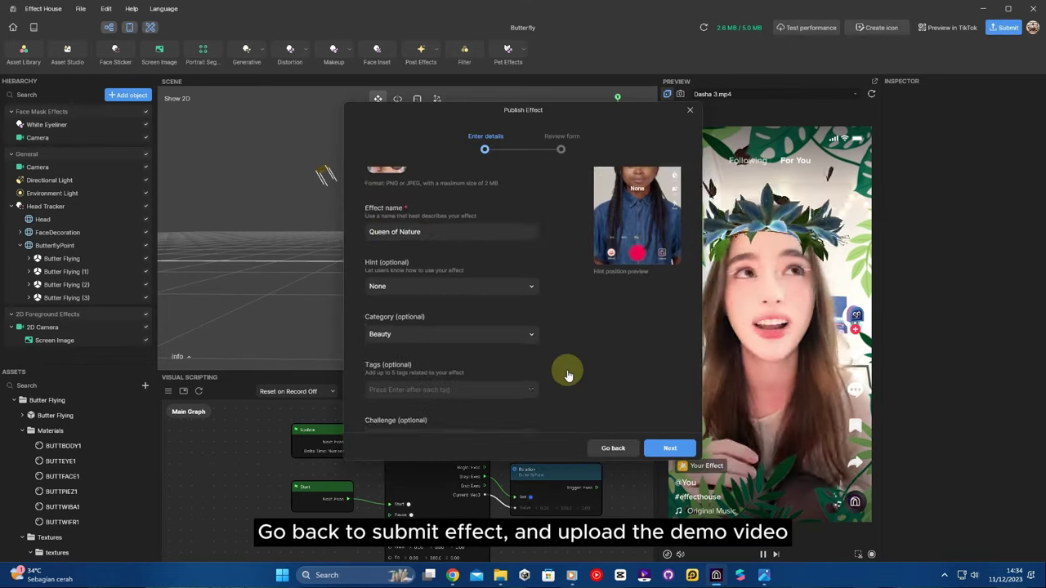
scroll(588, 323, down, 2)
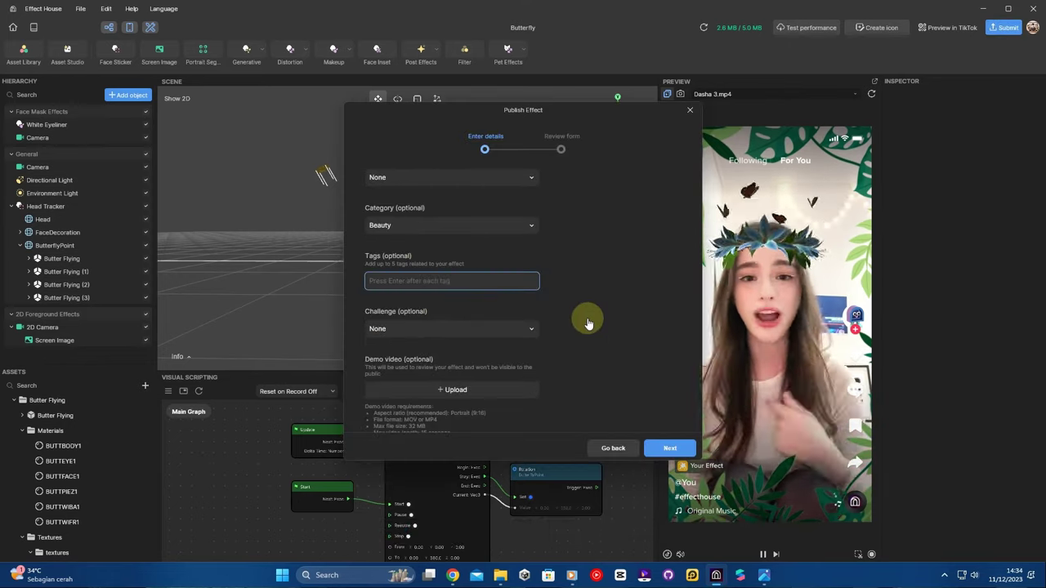
text(beauty)
key(Return)
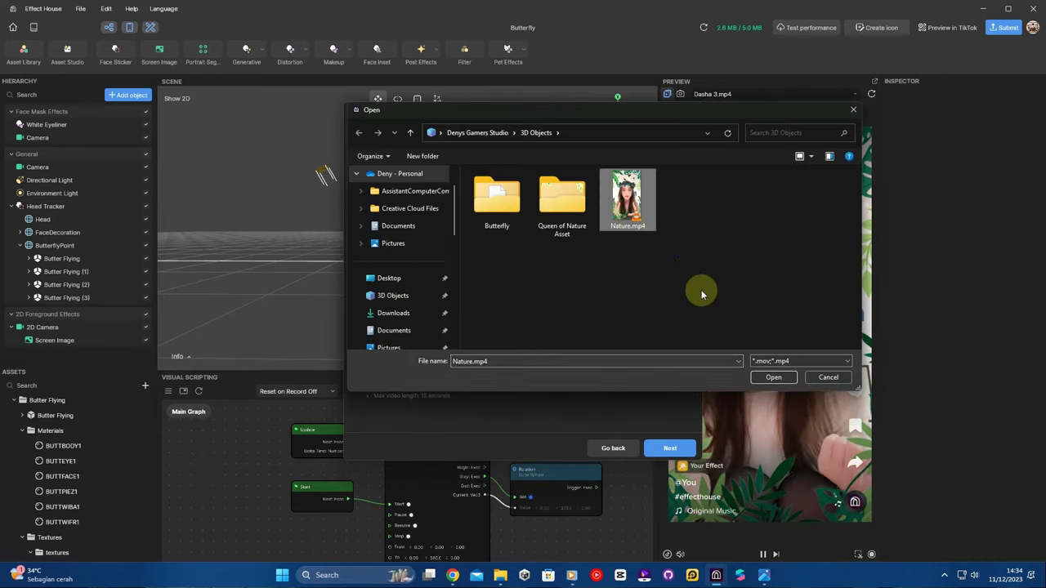
- Upload Nature.mp4 as the demo video and continue to the review form
click(774, 377)
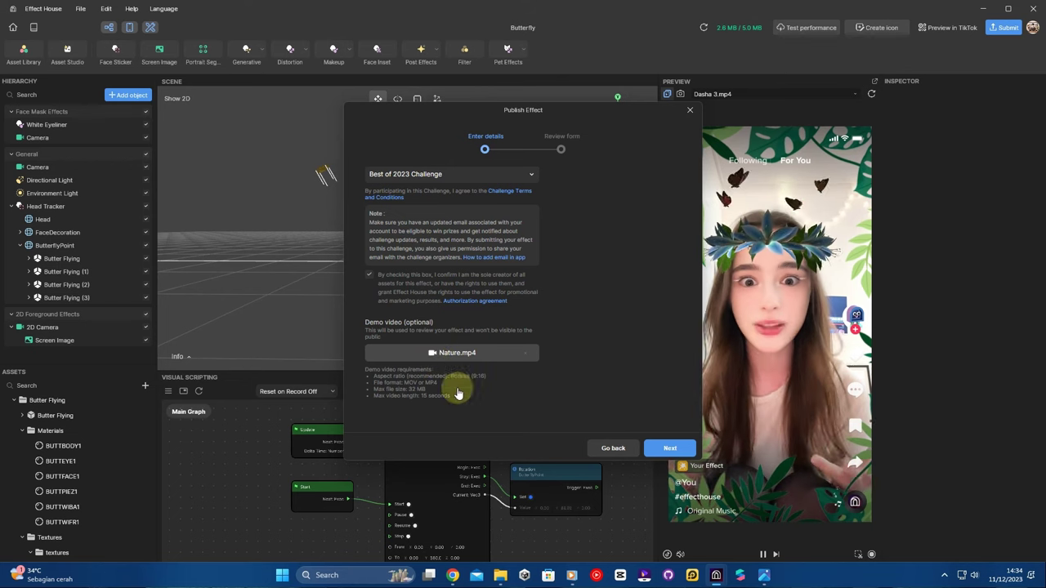
click(680, 448)
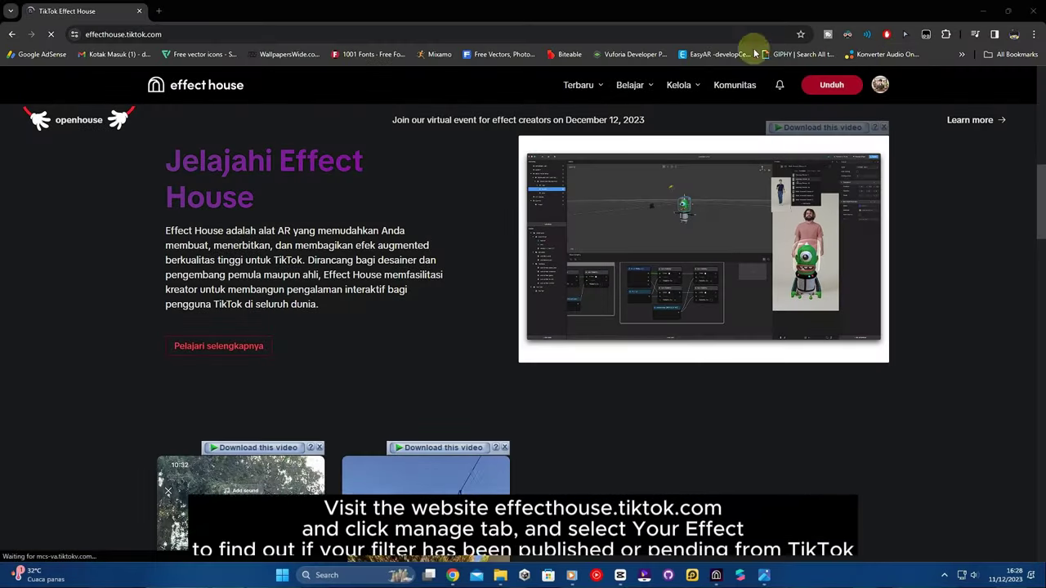
- Switch to the Effect House website in Chrome and examine the publishing status of the submitted effects on the management page
mouse_move(679, 90)
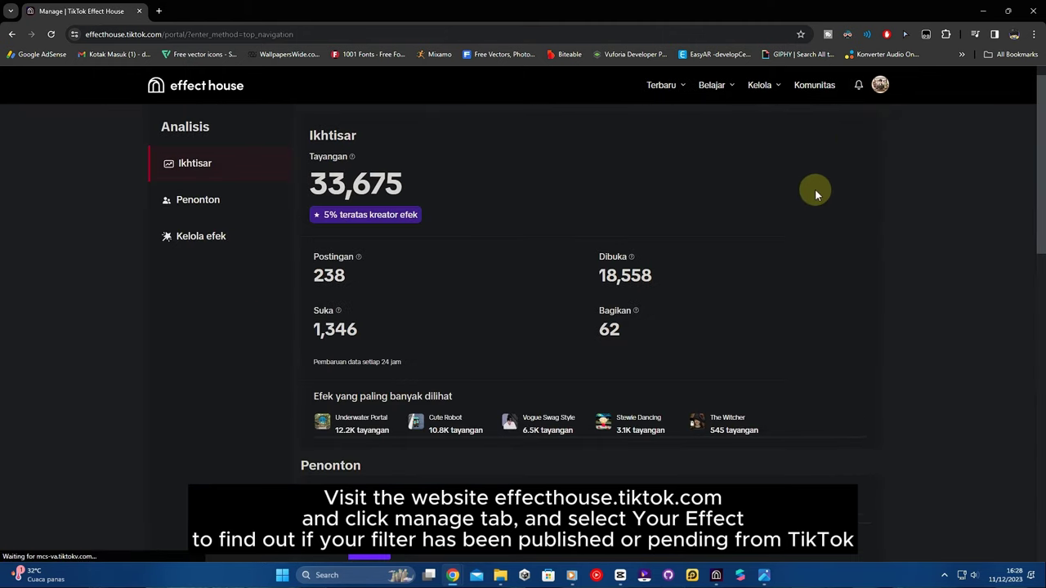
scroll(692, 332, down, 2)
scroll(701, 343, down, 5)
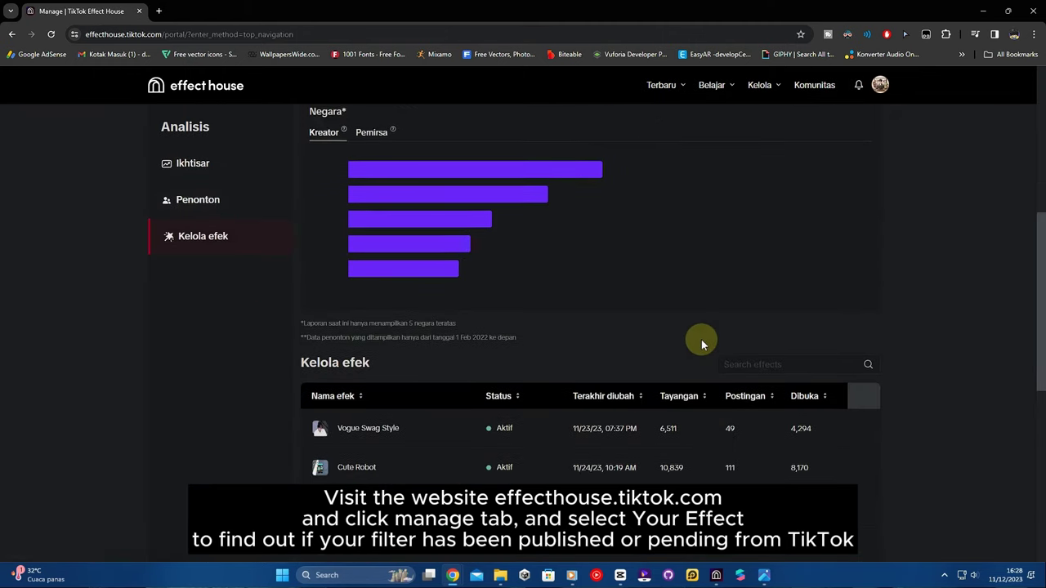
scroll(660, 478, down, 1)
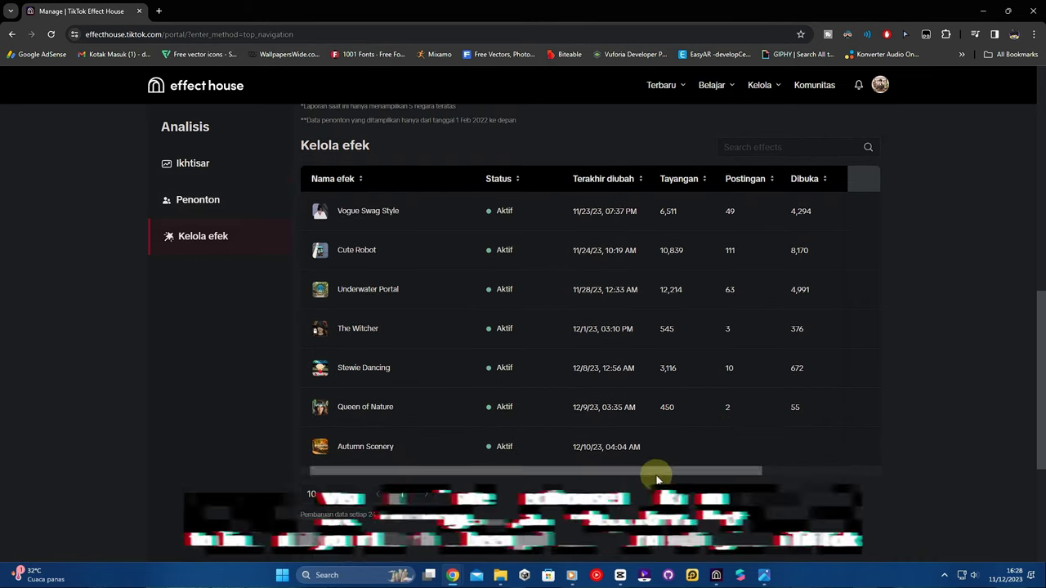